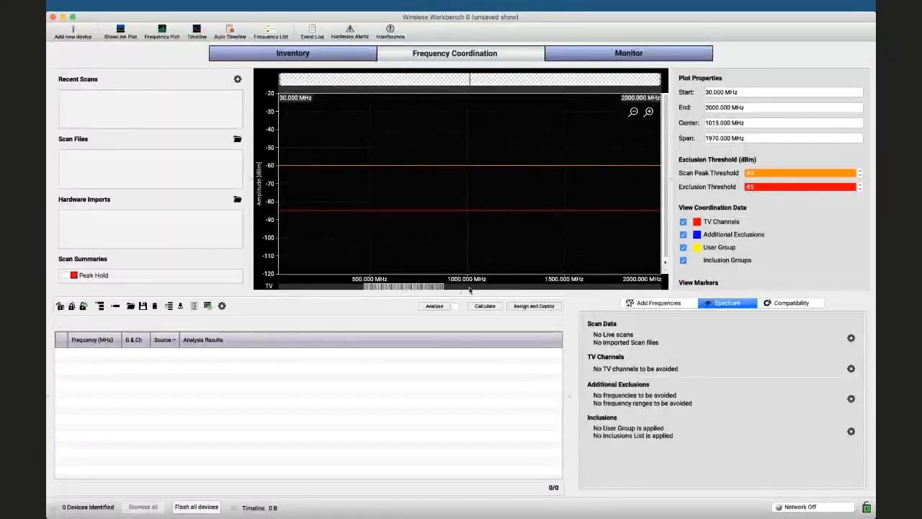
Enable accounting for an Inclusions List when calculating frequencies in the spectrum's inclusions settings.
left_click(658, 304)
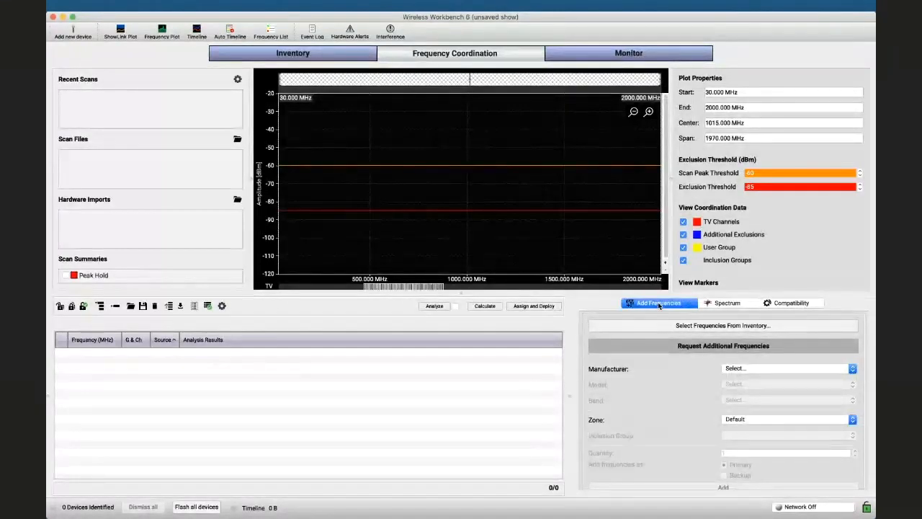
left_click(717, 304)
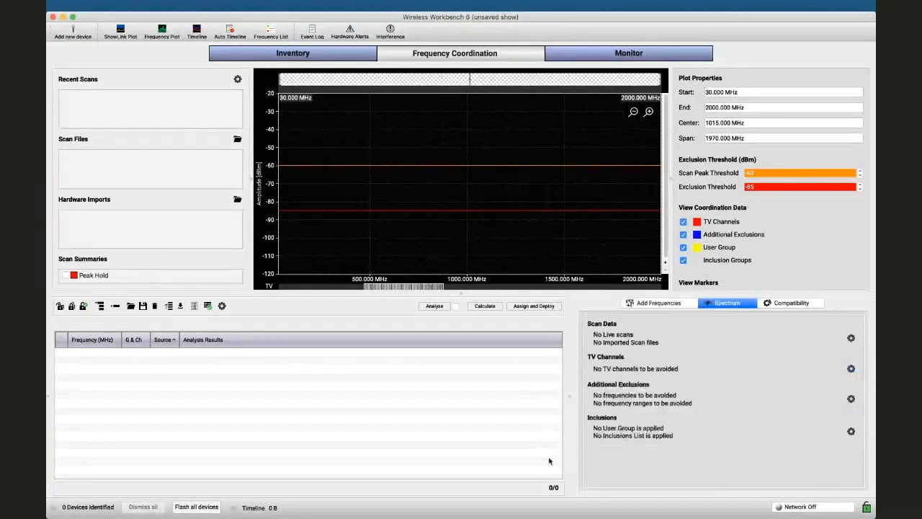
left_click(851, 430)
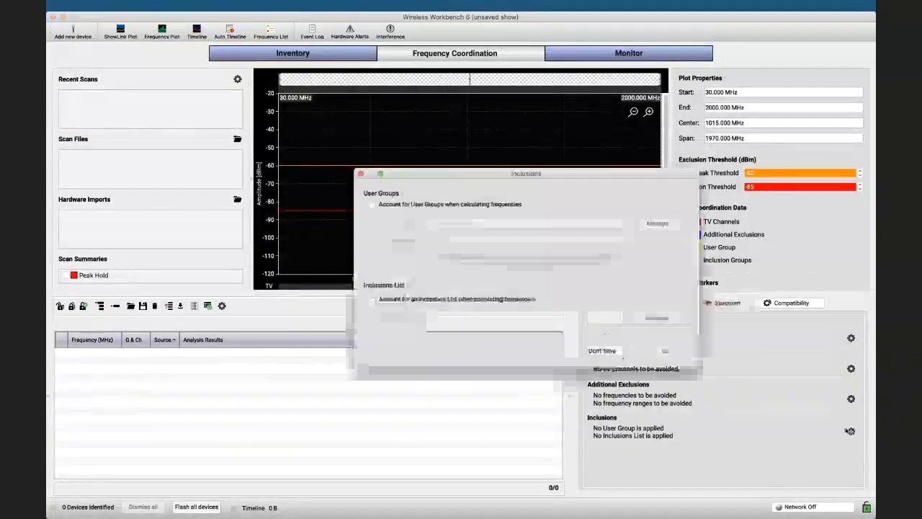
left_click(371, 299)
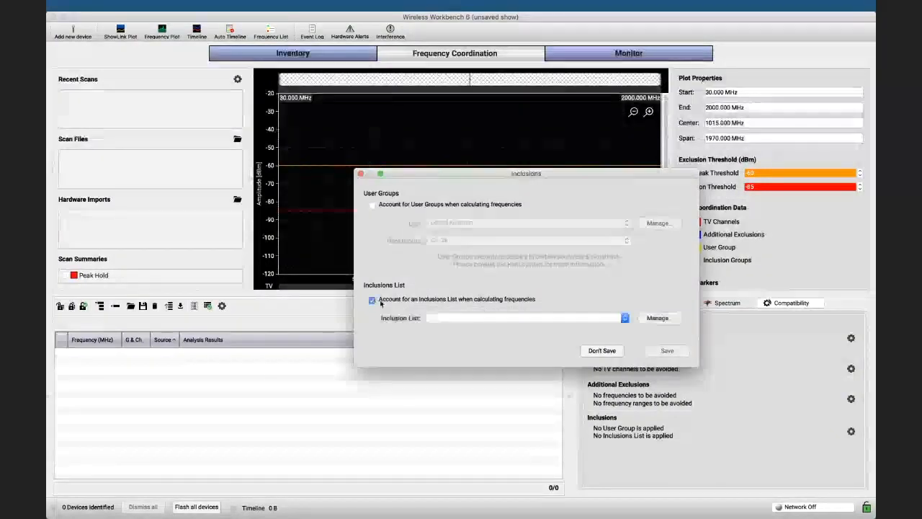
Create a new inclusions list and add a group named Exercise to it.
left_click(659, 317)
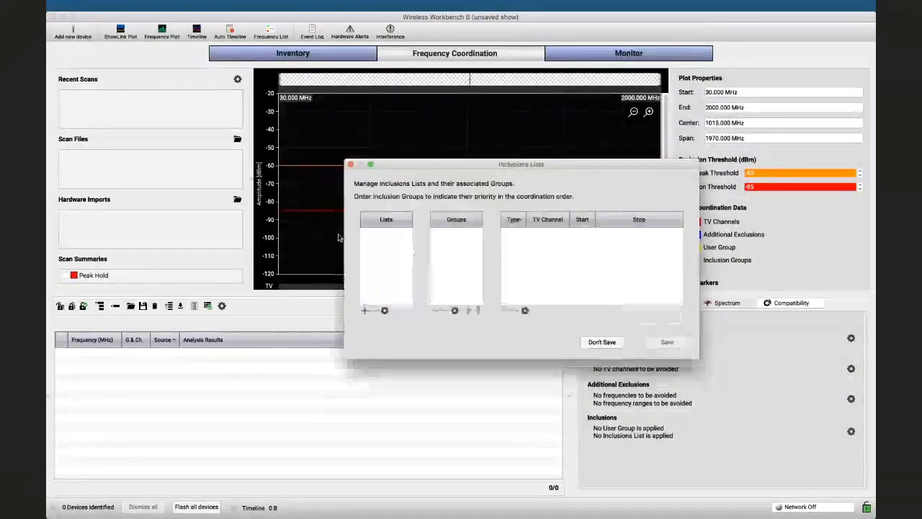
left_click(364, 311)
left_click(434, 310)
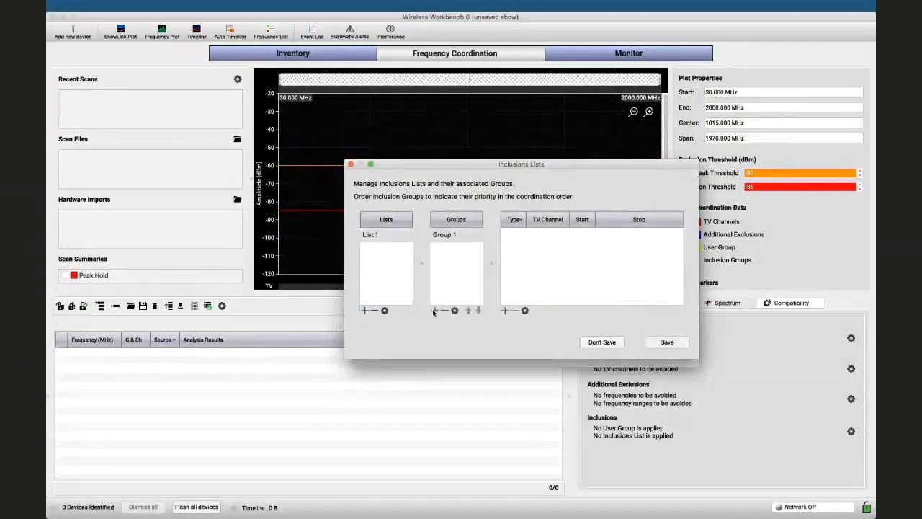
left_click(439, 234)
left_click(439, 233)
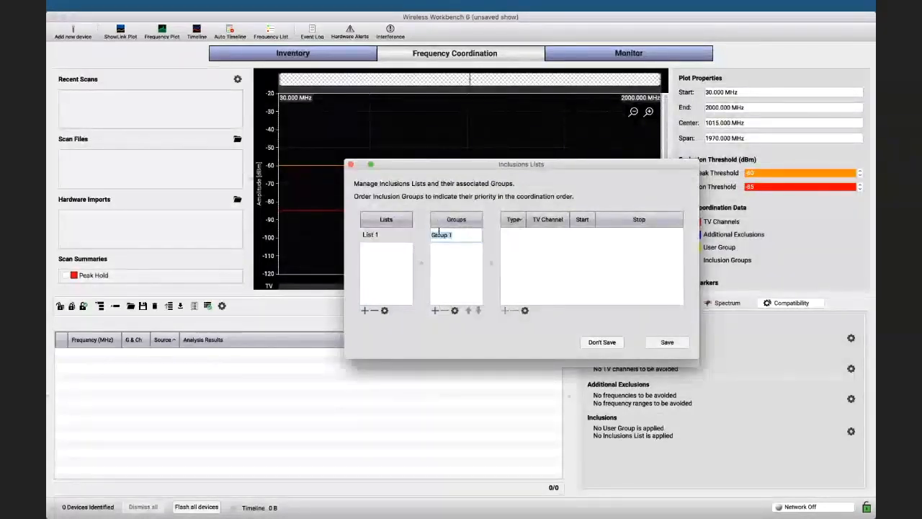
type("Exercise")
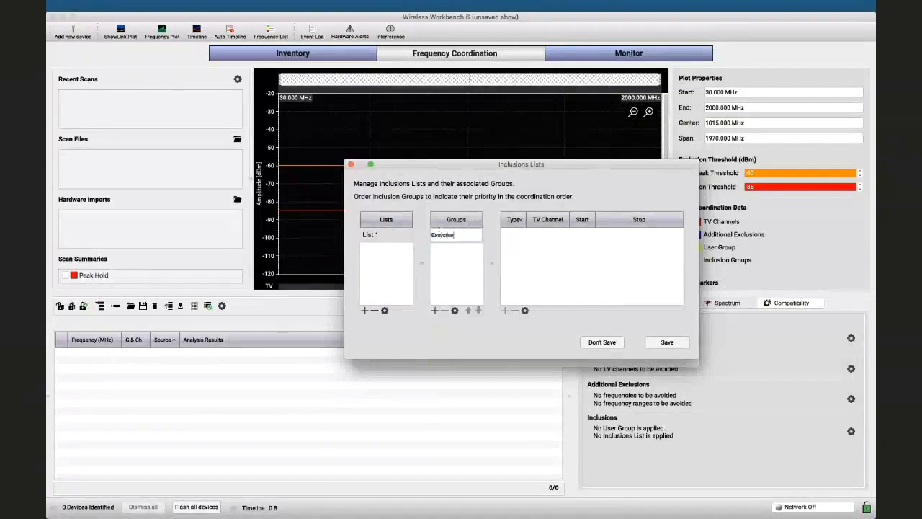
left_click(504, 291)
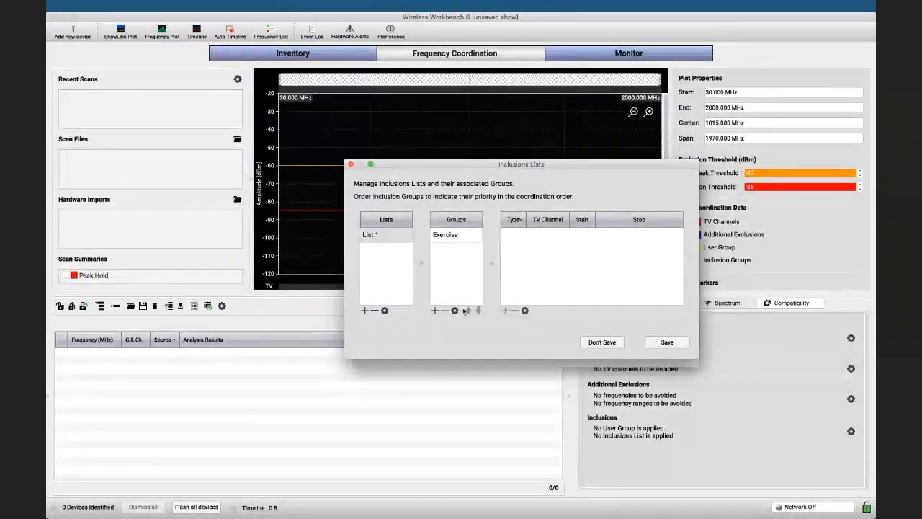
Add TV channel 21 as a range in the Exercise group, then save the list and the inclusions settings.
left_click(458, 237)
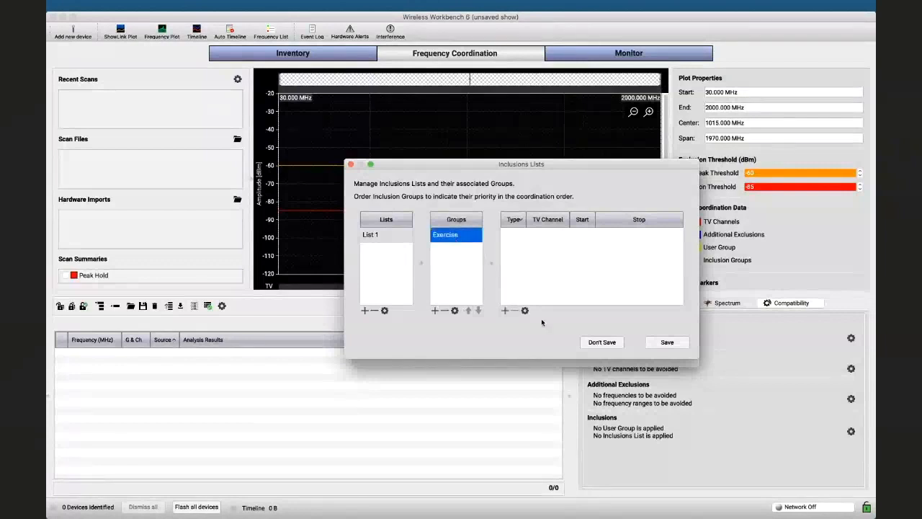
left_click(506, 311)
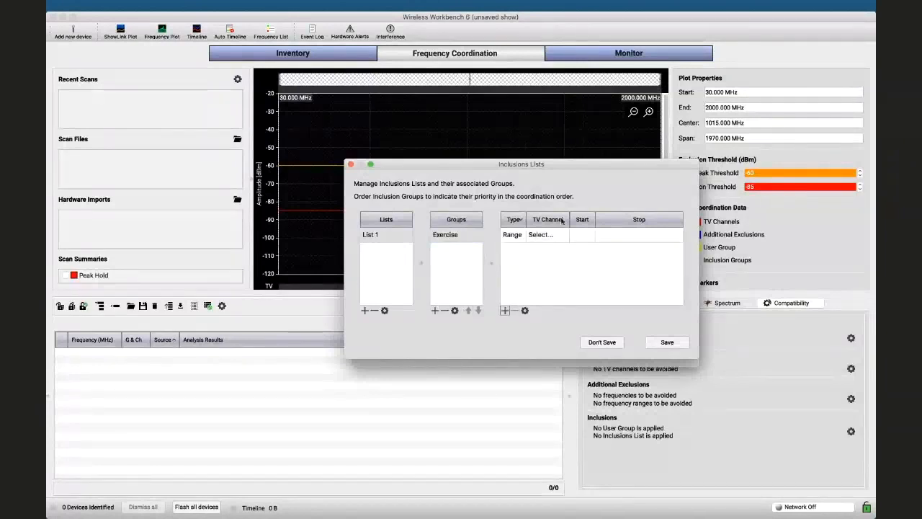
left_click(546, 236)
double_click(546, 236)
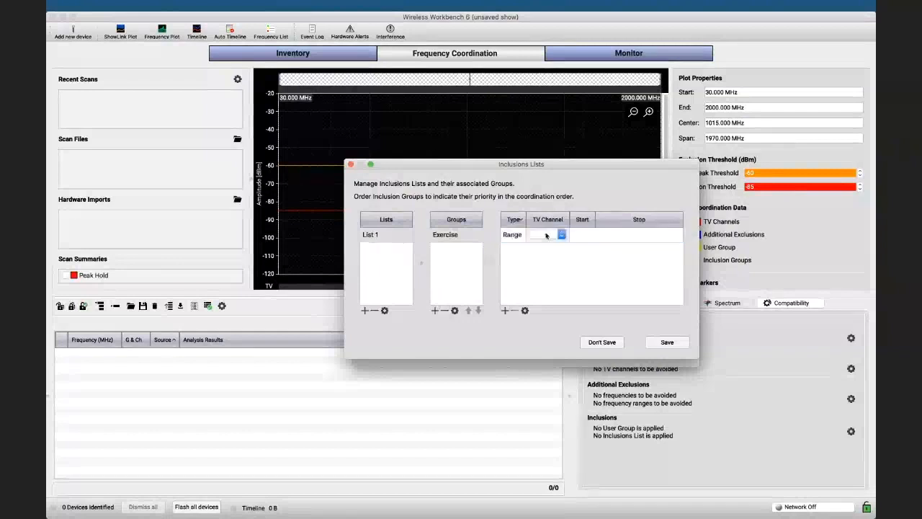
left_click(546, 235)
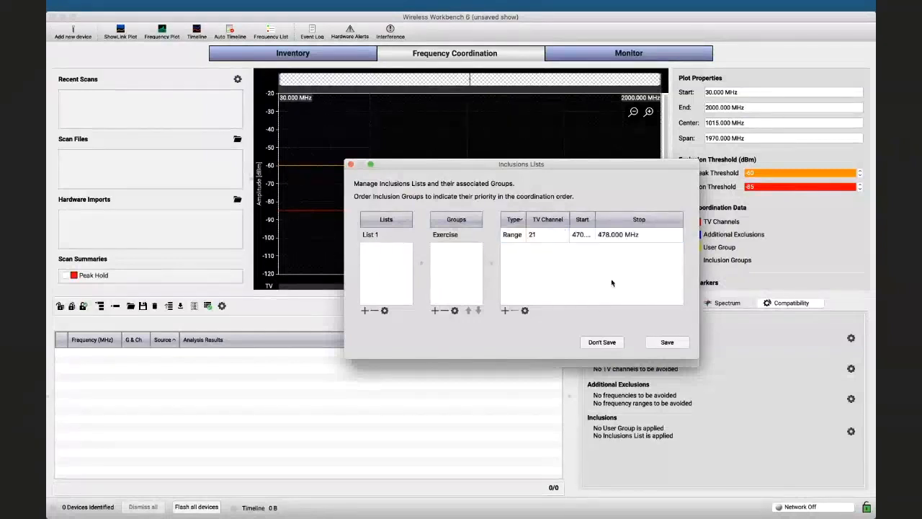
left_click(679, 342)
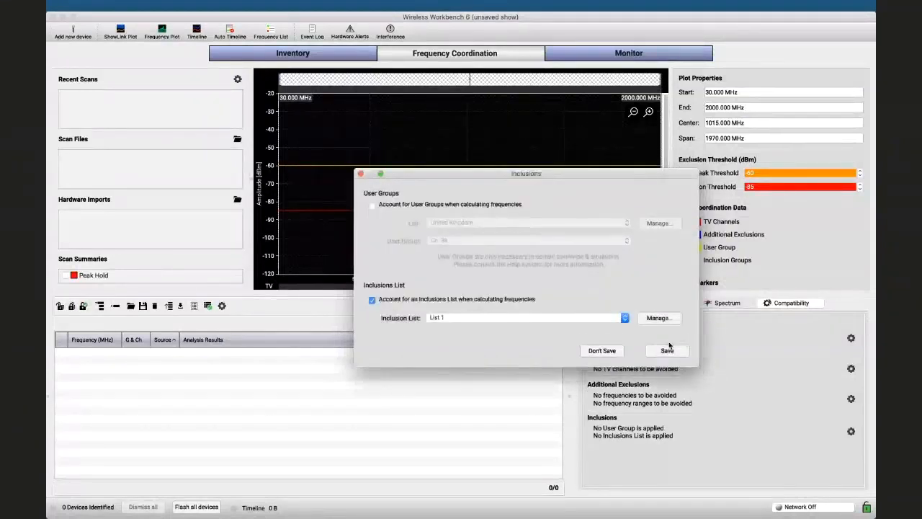
left_click(667, 351)
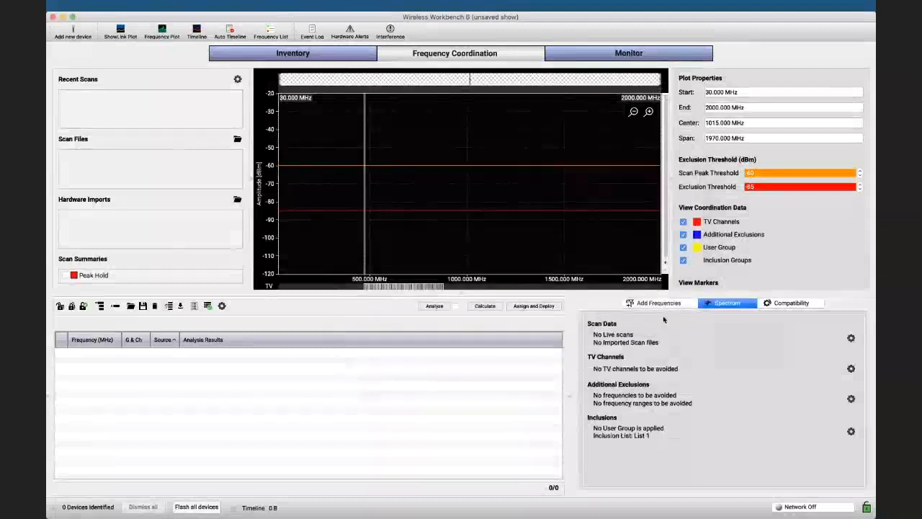
Specify the Shure UR4D in band G1E as the equipment for the additional frequency request.
left_click(659, 304)
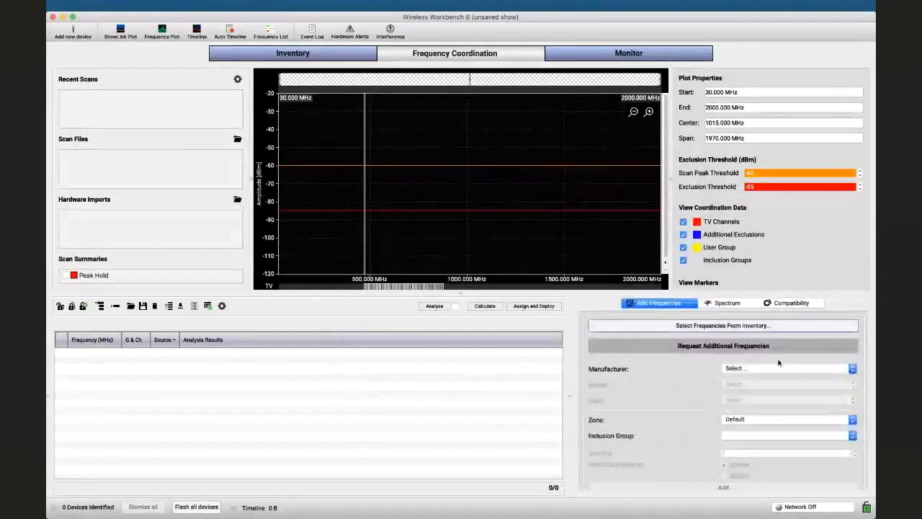
left_click(768, 366)
left_click(767, 367)
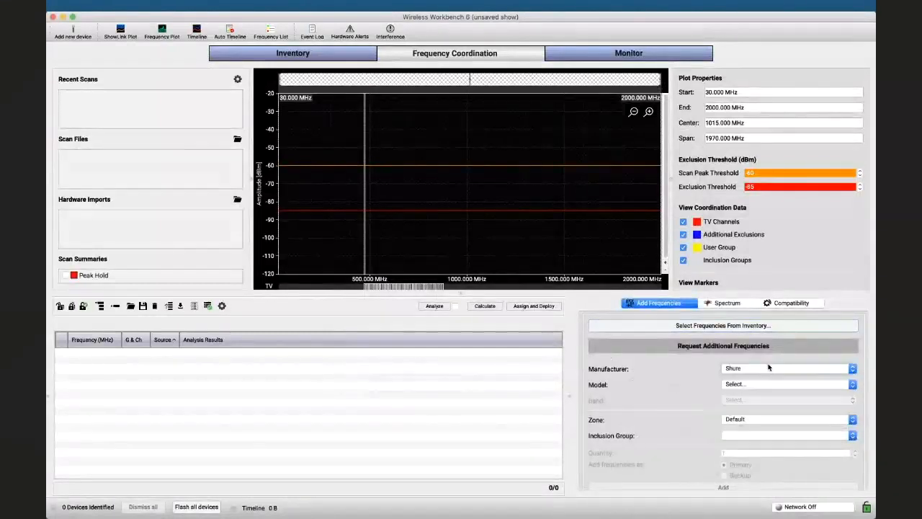
left_click(764, 382)
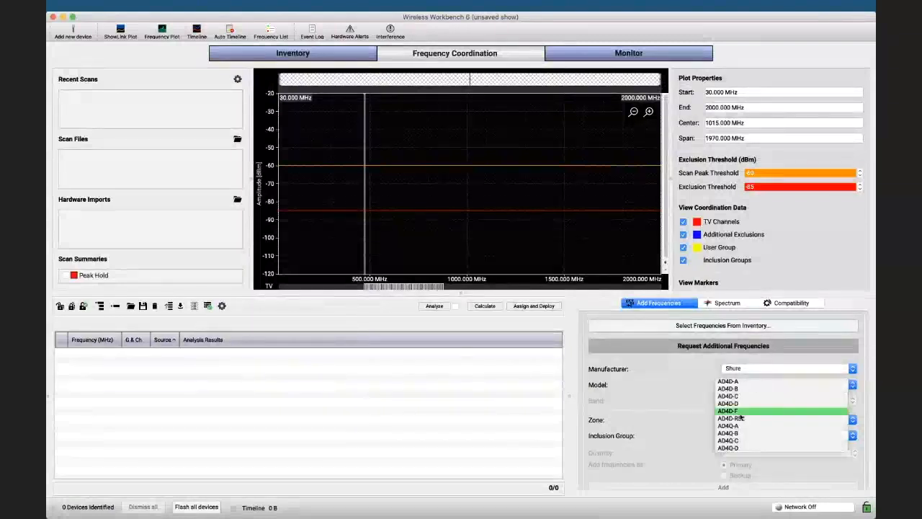
scroll(740, 416, "down", 3)
scroll(740, 416, "down", 10)
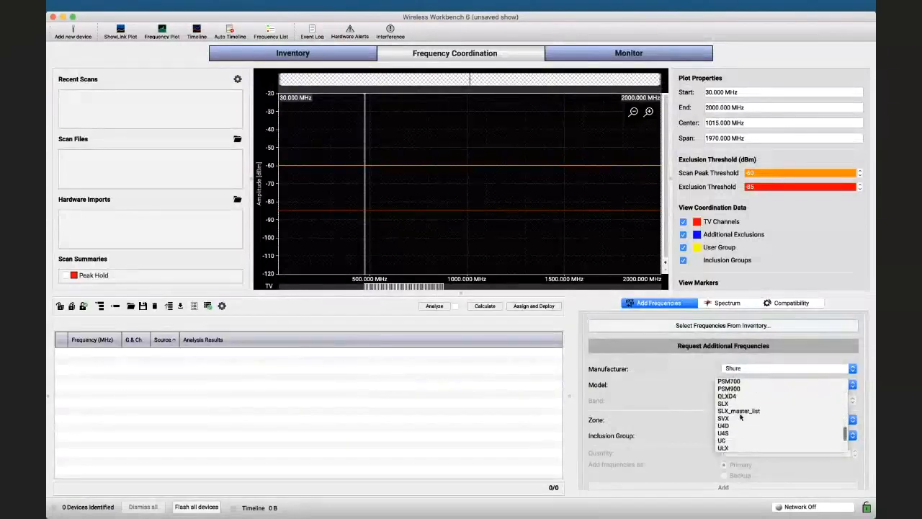
scroll(739, 416, "down", 3)
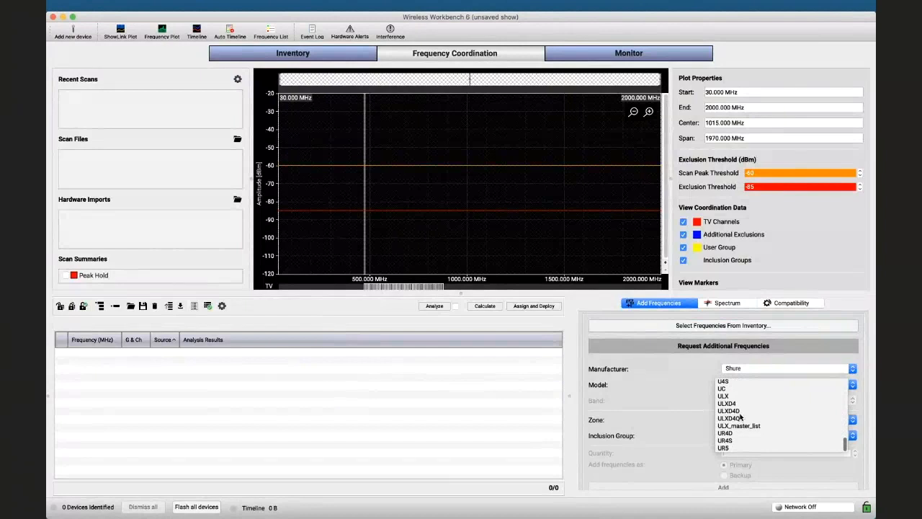
left_click(727, 433)
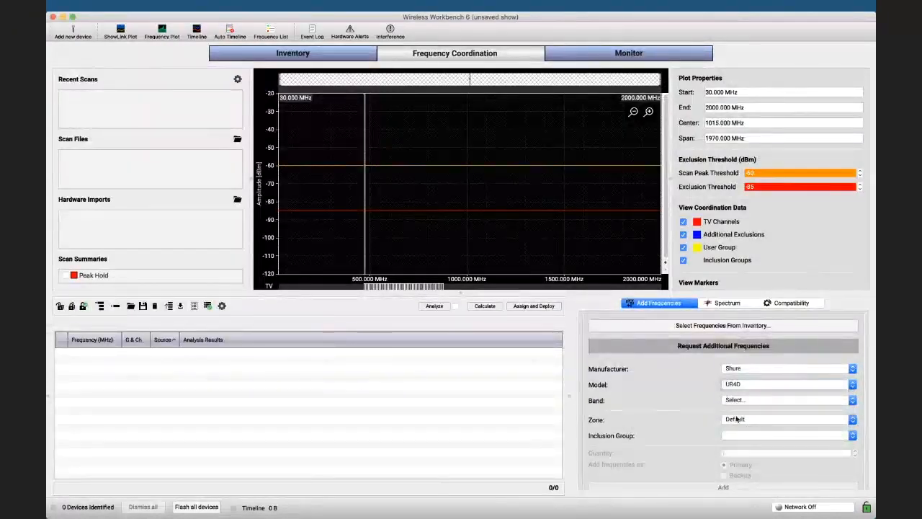
left_click(743, 400)
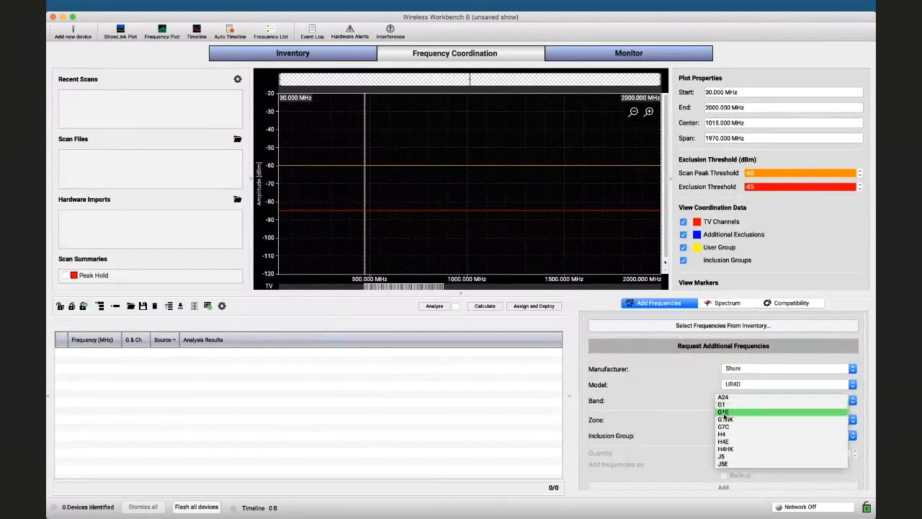
left_click(724, 412)
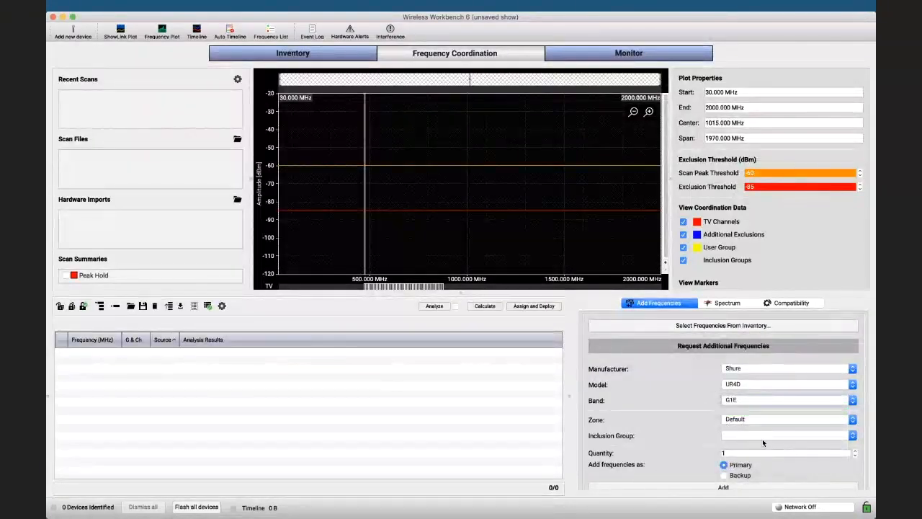
Assign the request to the Exercise inclusion group and add 16 primary frequencies to the coordination list.
left_click(761, 437)
left_click(747, 439)
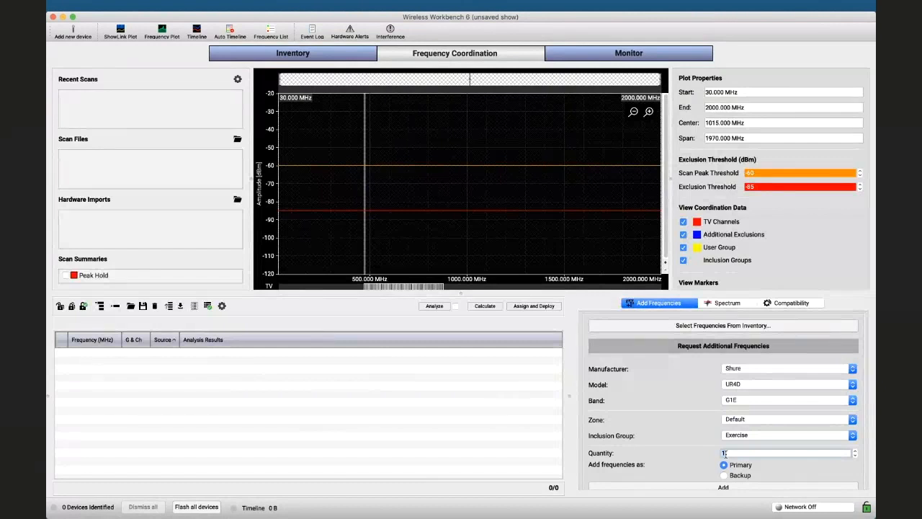
type("6")
left_click(728, 487)
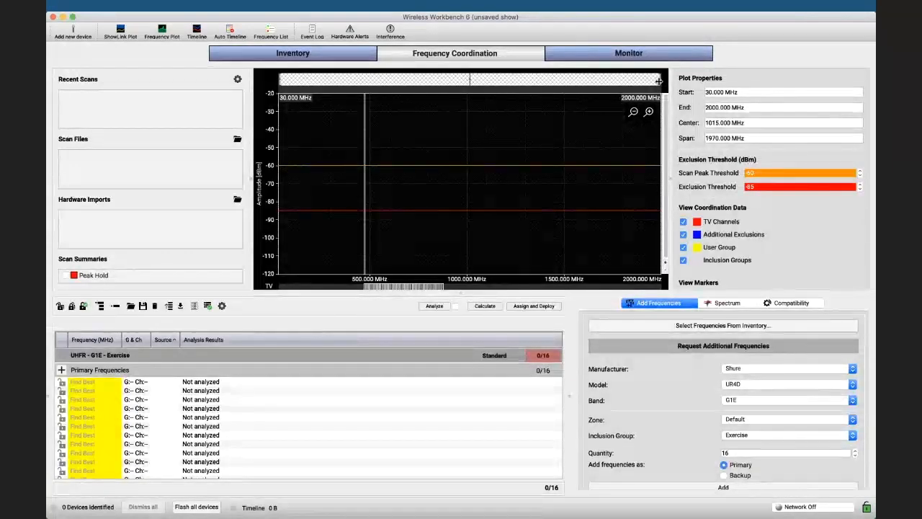
Calculate the 16 requested UR4D frequencies within the Exercise group's TV channel 21 range.
left_click_drag(659, 82, 400, 79)
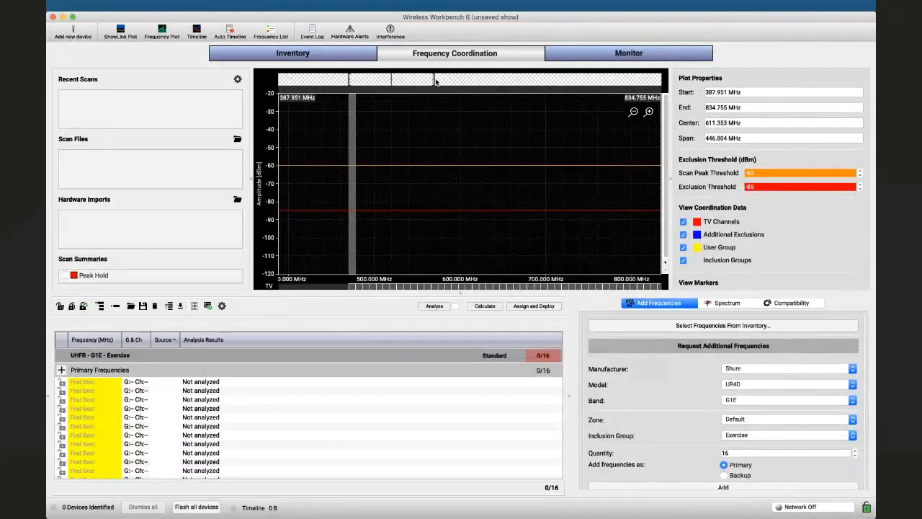
left_click_drag(432, 80, 367, 80)
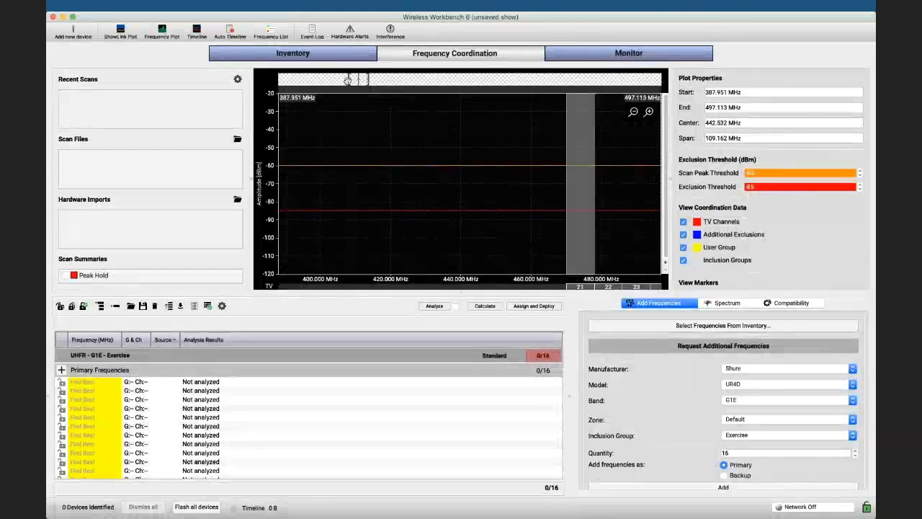
left_click_drag(348, 80, 353, 80)
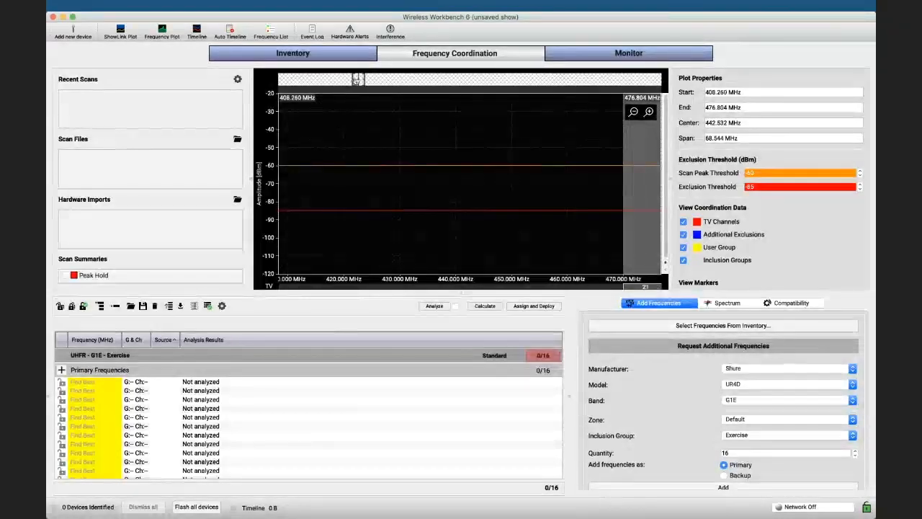
left_click_drag(357, 80, 366, 79)
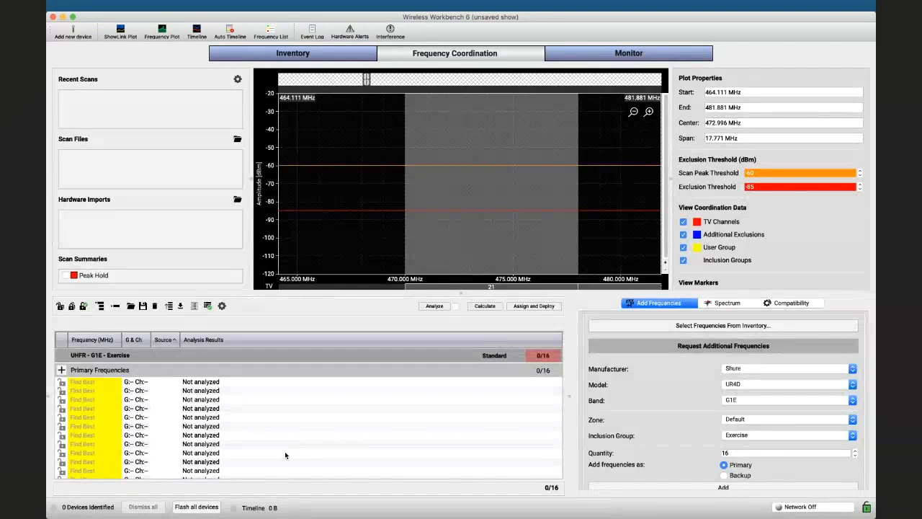
left_click(485, 306)
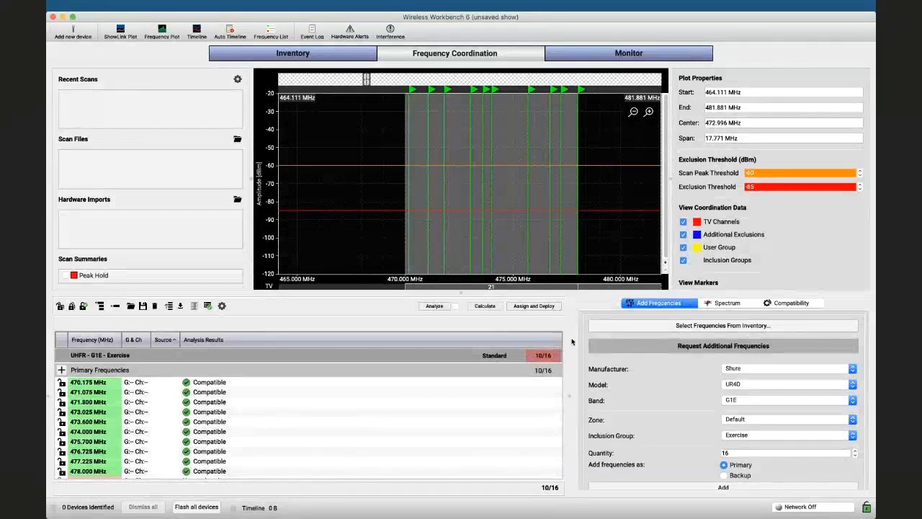
Set the compatibility level of the UHFR G1E Exercise entry to Robust and recalculate its frequencies.
left_click(723, 303)
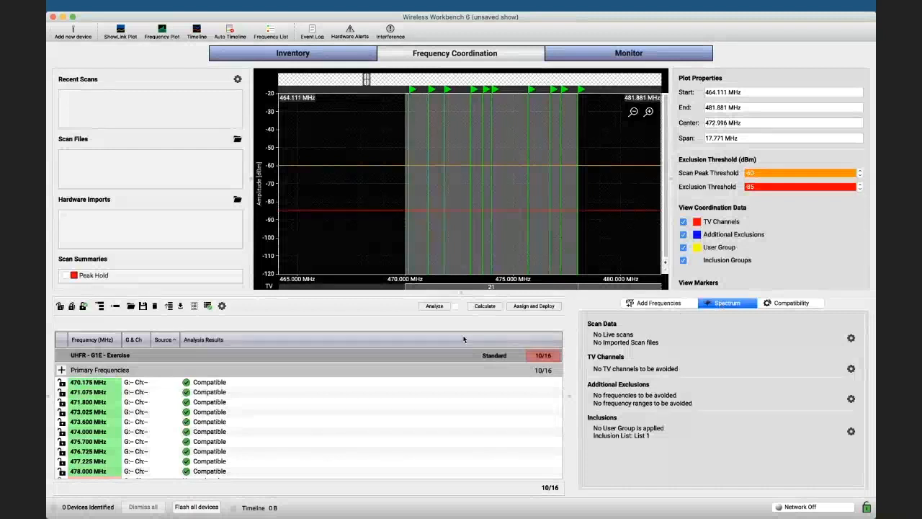
left_click(442, 357)
left_click(784, 303)
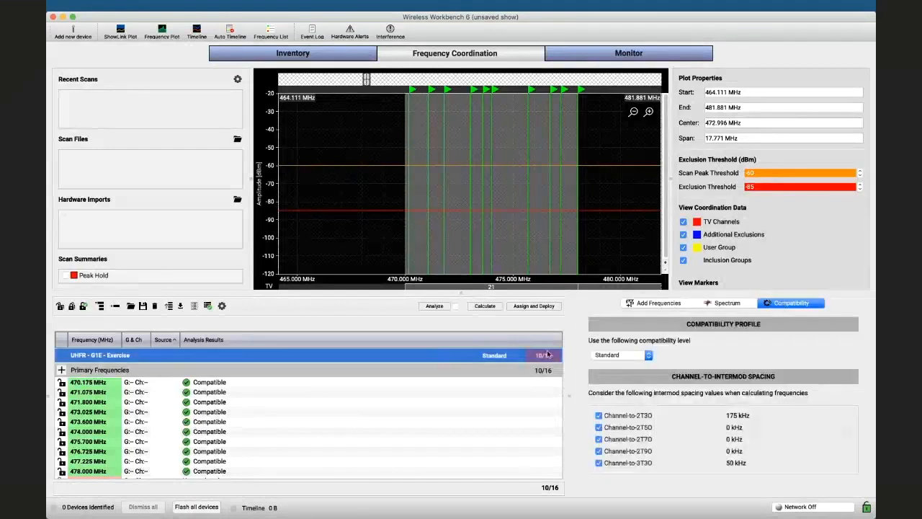
left_click(605, 355)
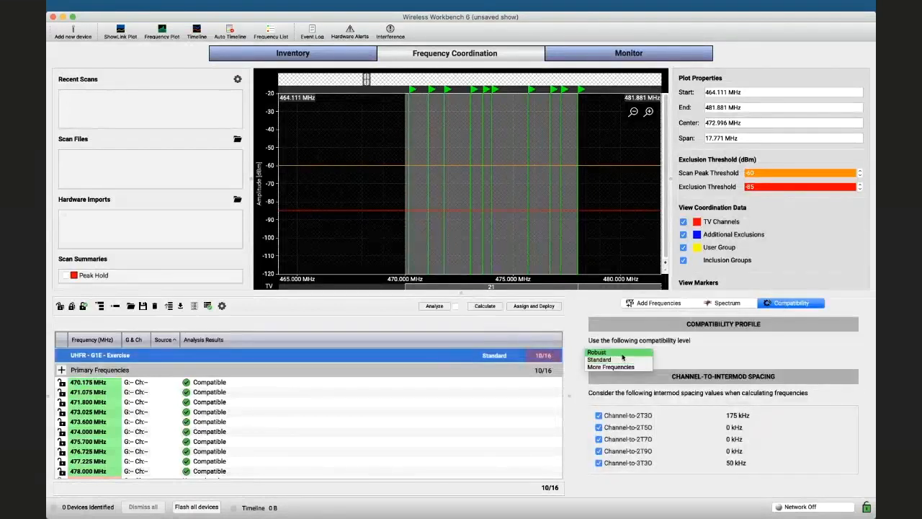
left_click(609, 361)
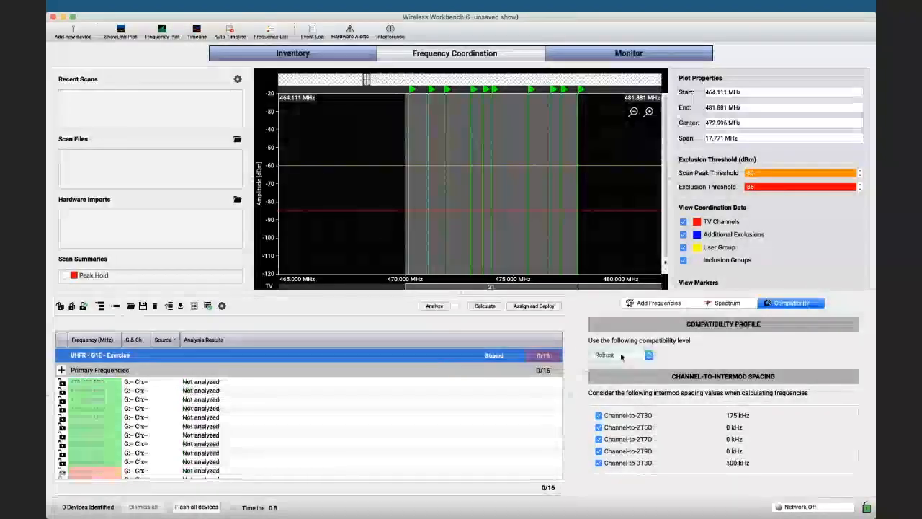
left_click(484, 306)
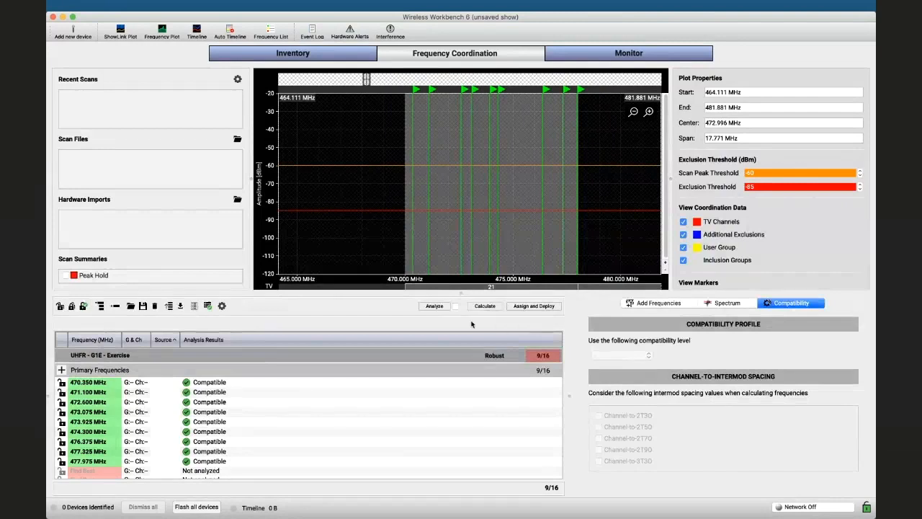
Set the compatibility level of the UHFR G1E Exercise entry to More Frequencies and recalculate its frequencies.
left_click(441, 359)
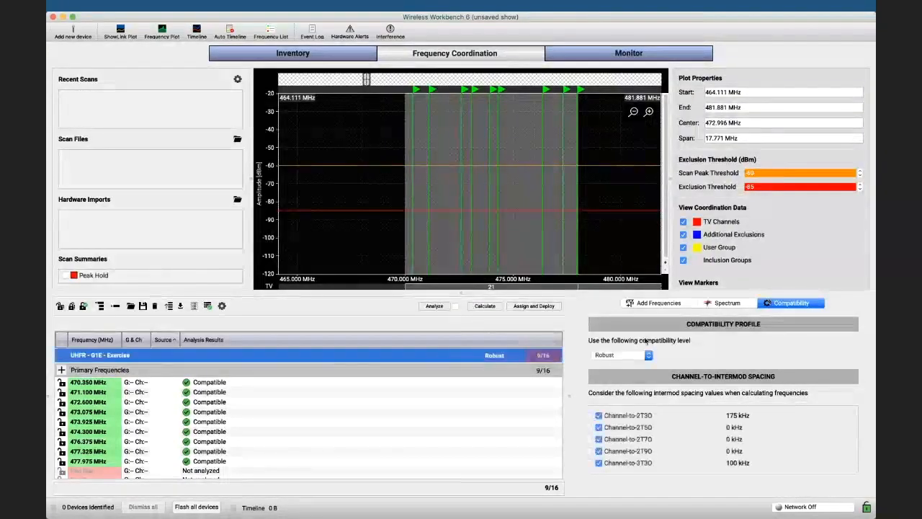
left_click(616, 355)
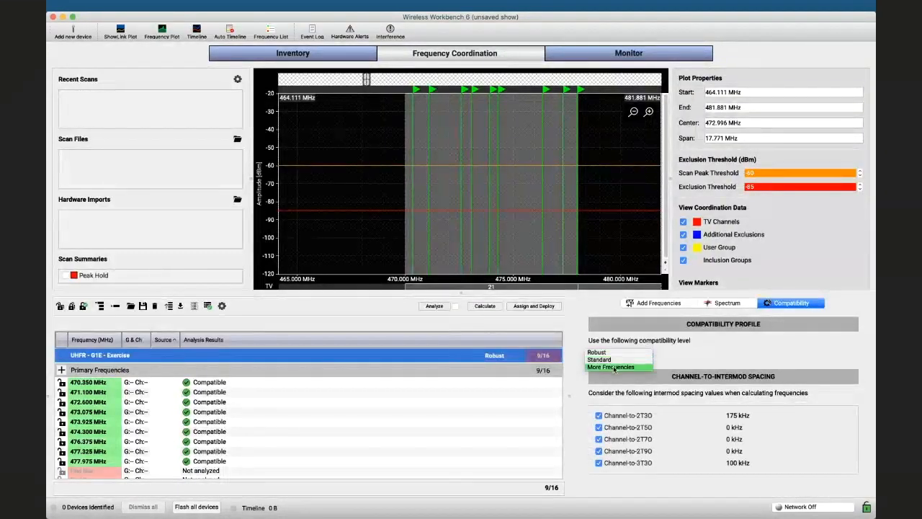
left_click(613, 366)
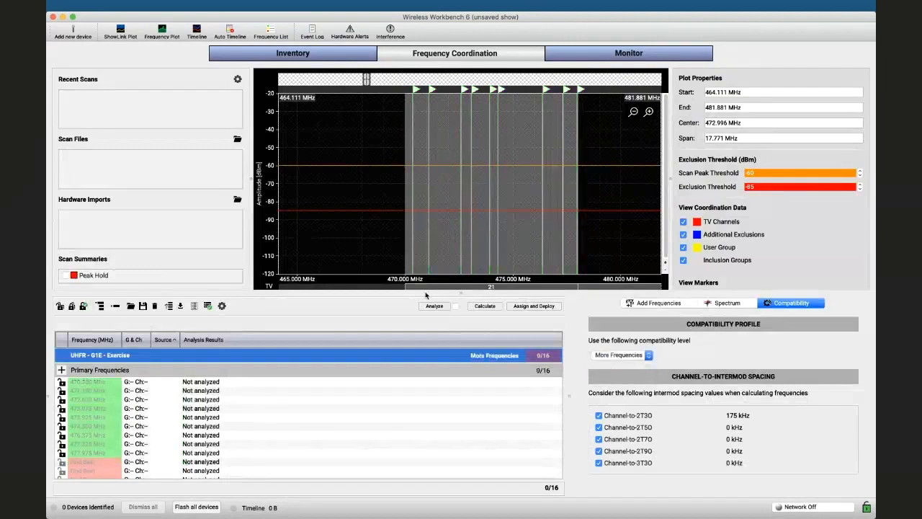
left_click(480, 306)
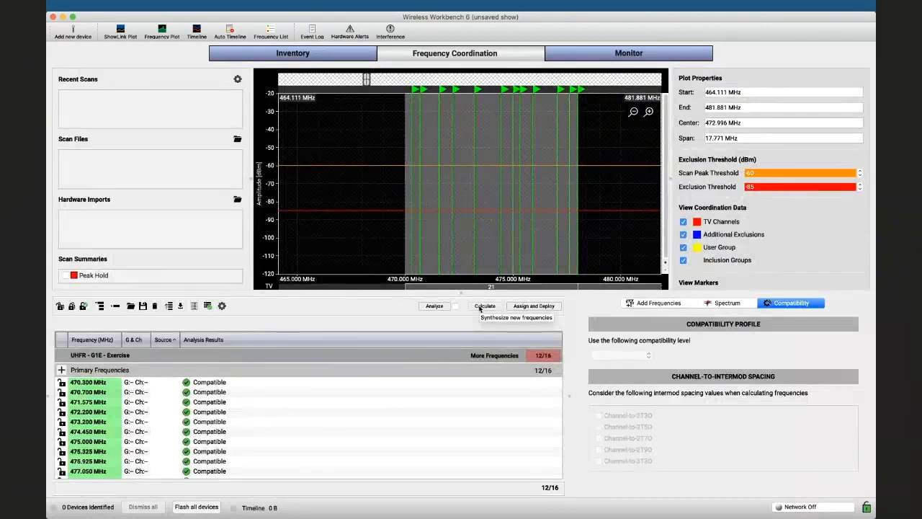
left_click(479, 307)
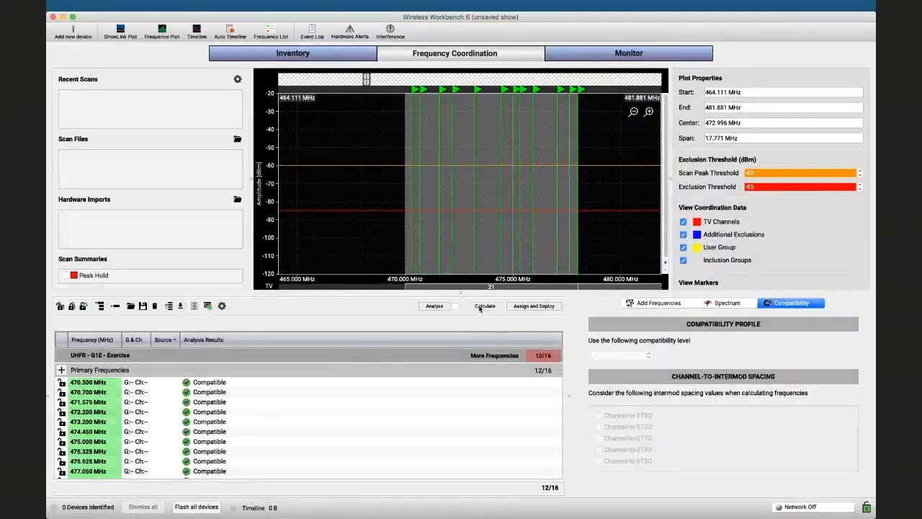
left_click(479, 306)
Clear the UHFR G1E Exercise entry and all its frequencies from the coordination workspace.
left_click(463, 361)
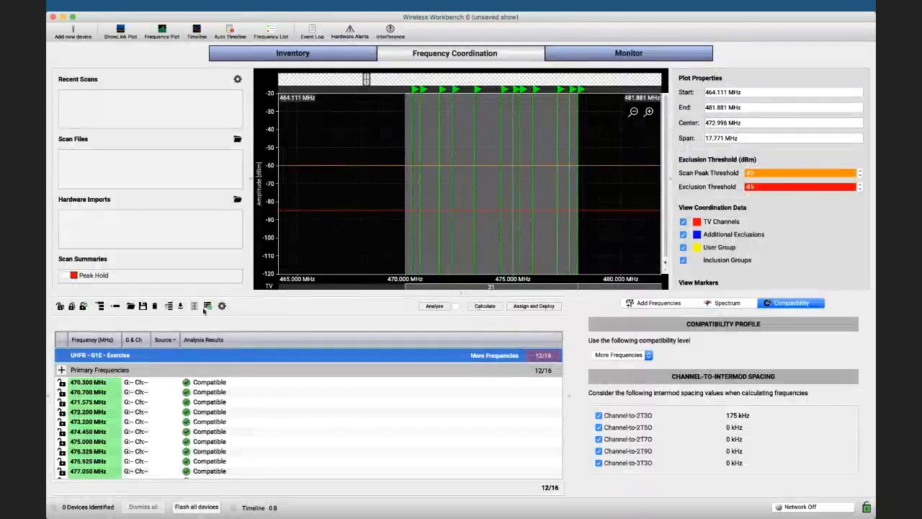
left_click(155, 307)
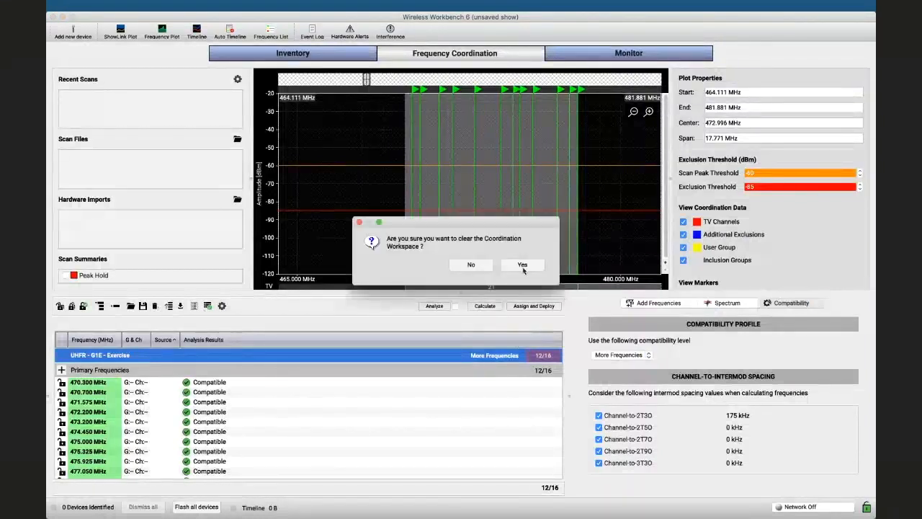
left_click(523, 266)
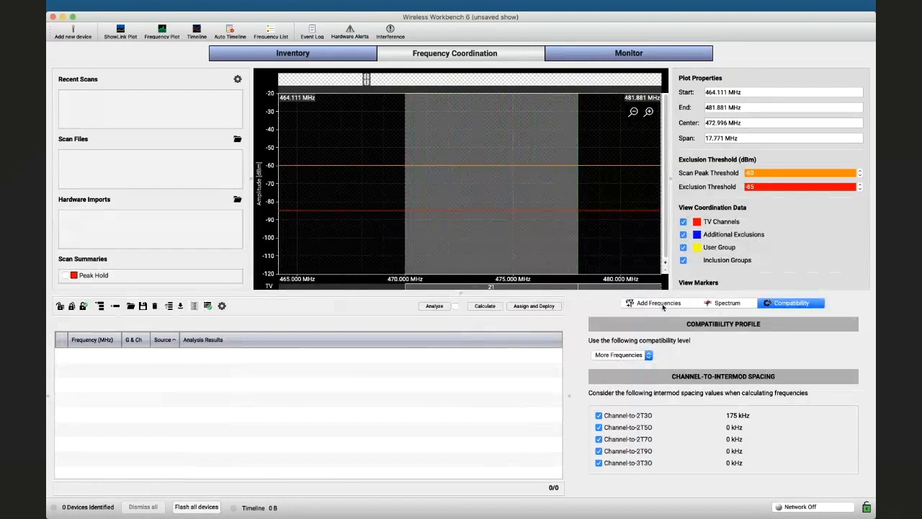
Request 16 primary frequencies for the Shure SLX in band G4 within the Exercise inclusion group and add them to the coordination list.
left_click(658, 303)
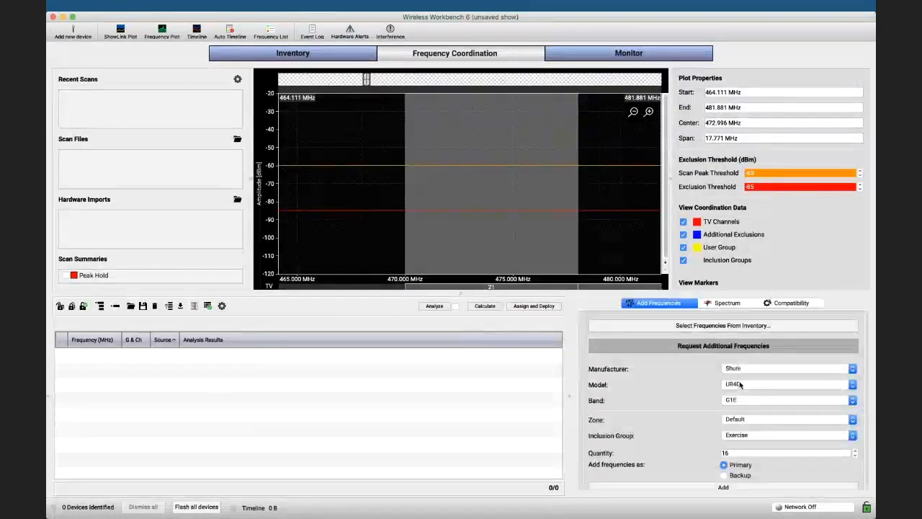
left_click(740, 385)
scroll(736, 411, "up", 4)
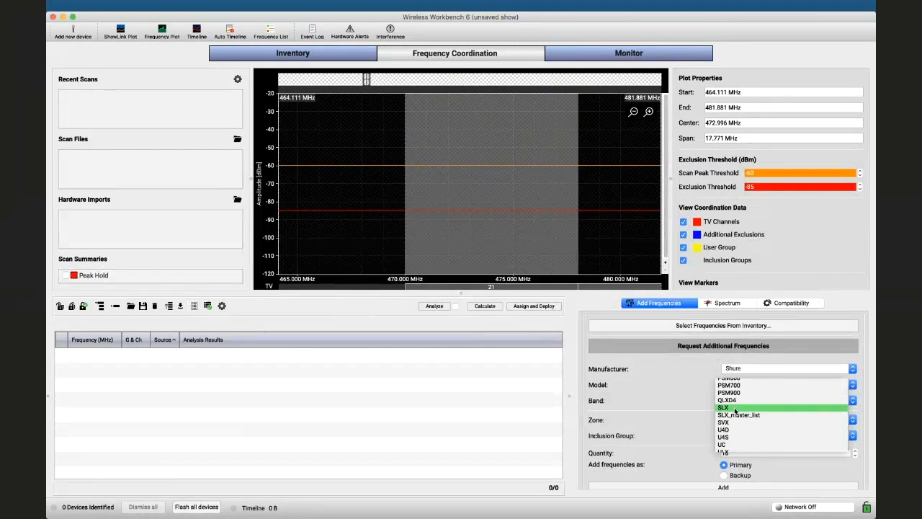
left_click(735, 409)
left_click(757, 400)
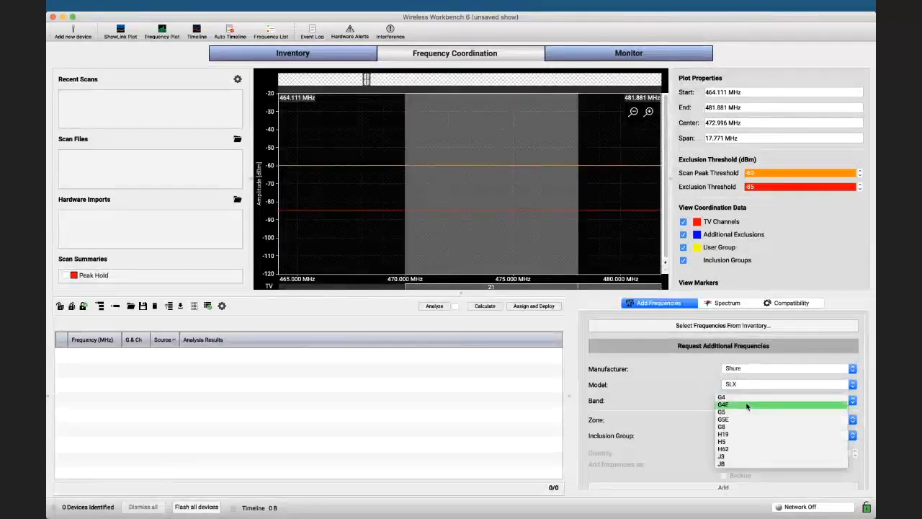
left_click(744, 400)
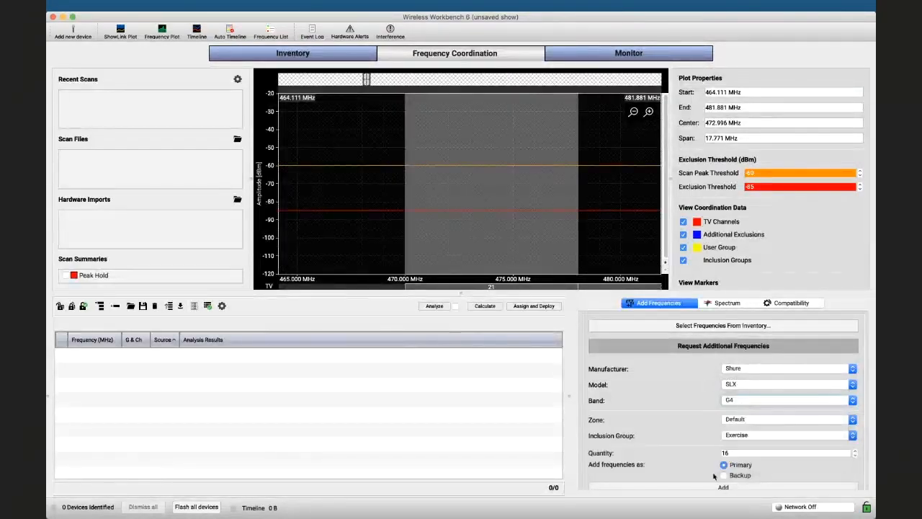
left_click(723, 487)
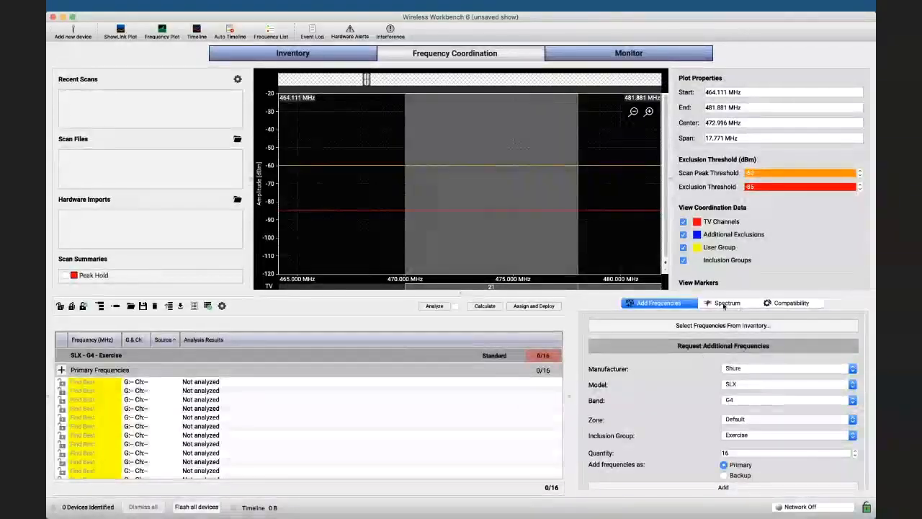
Calculate the SLX G4 Exercise frequencies at the Standard compatibility level with all channel-to-intermod spacings considered.
left_click(338, 360)
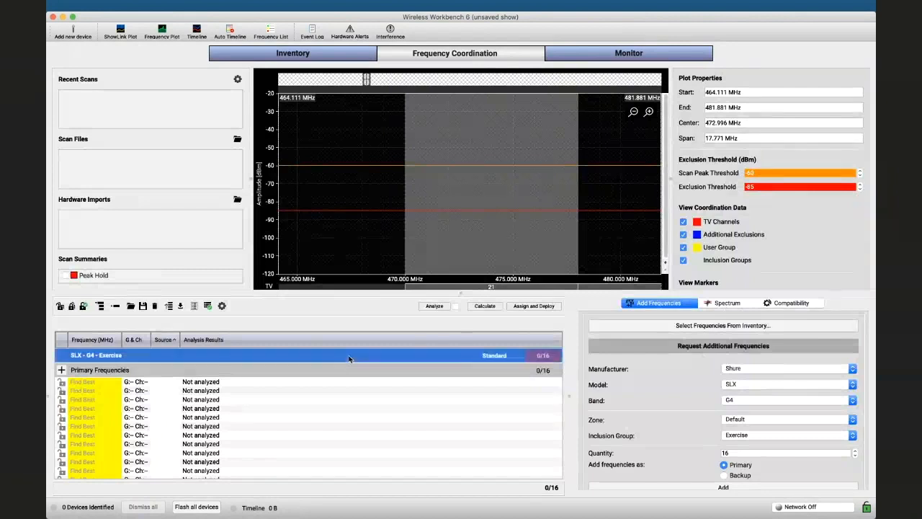
left_click(771, 303)
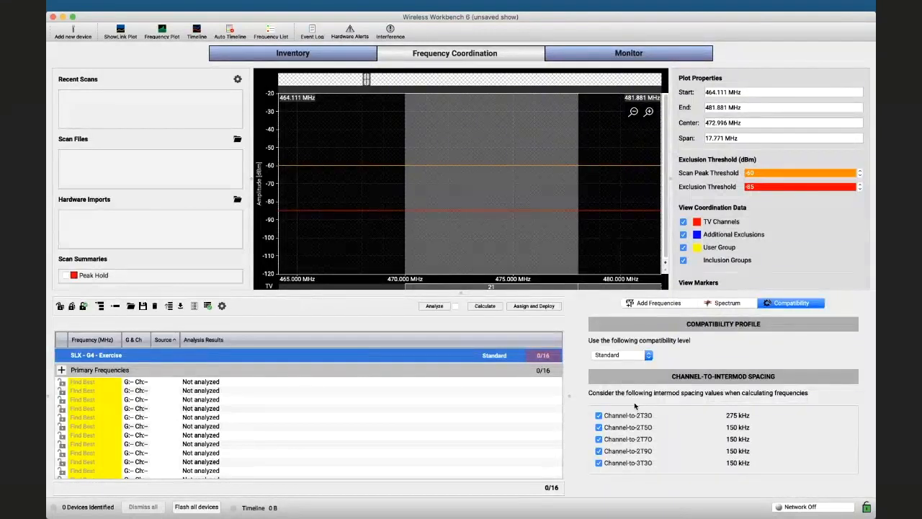
left_click(599, 463)
left_click(598, 462)
left_click(485, 306)
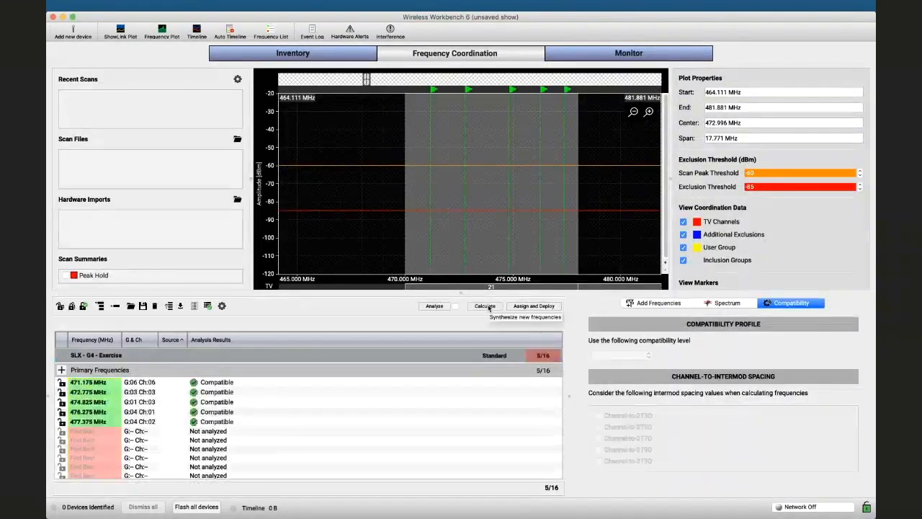
Exclude Channel-to-3T3O spacing for the SLX G4 Exercise entry and recalculate its frequencies.
left_click(468, 353)
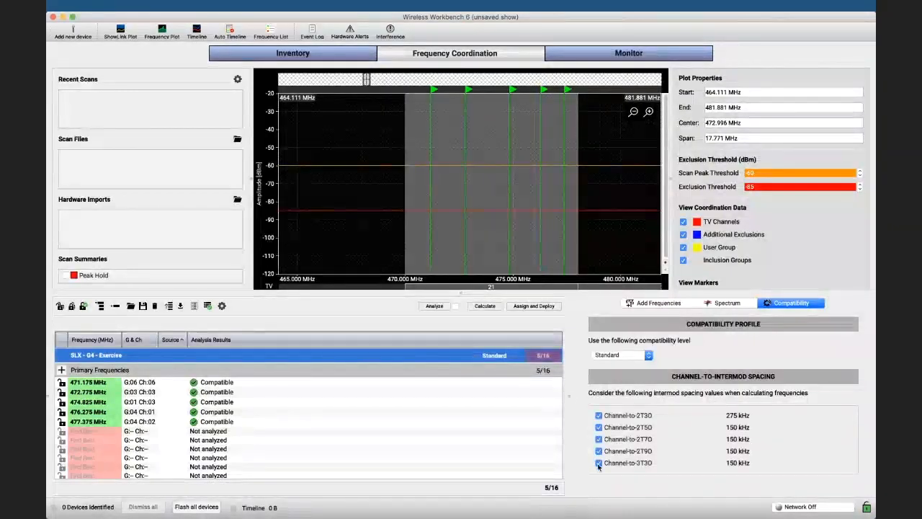
left_click(598, 463)
left_click(485, 306)
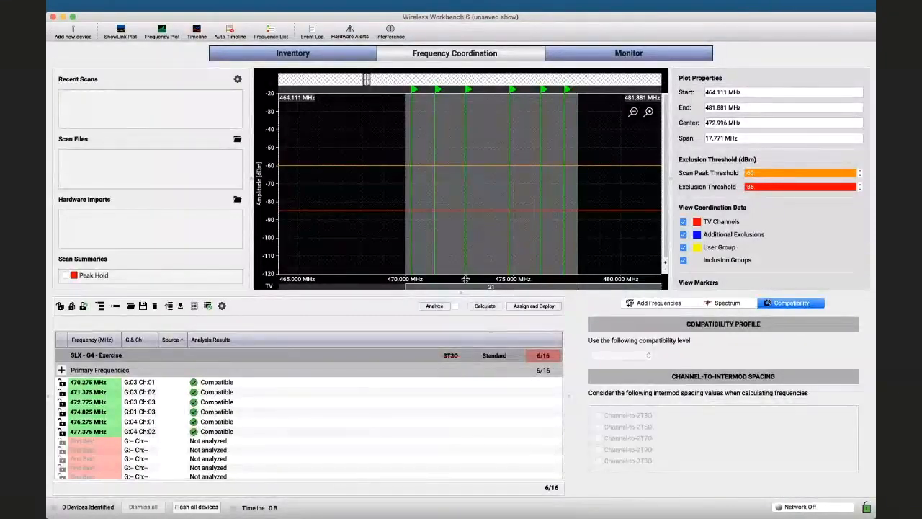
Open the equipment profiles and look through the list of available wireless manufacturers with Shure selected.
left_click(220, 6)
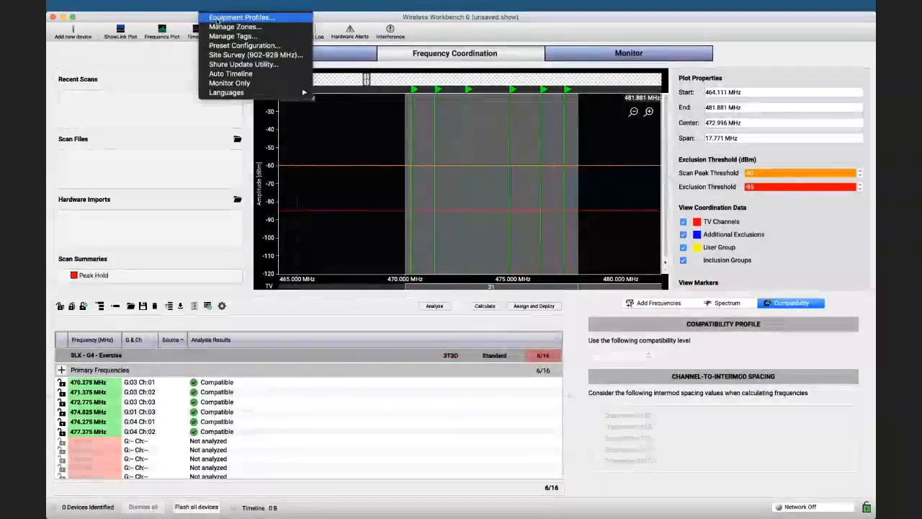
left_click(217, 19)
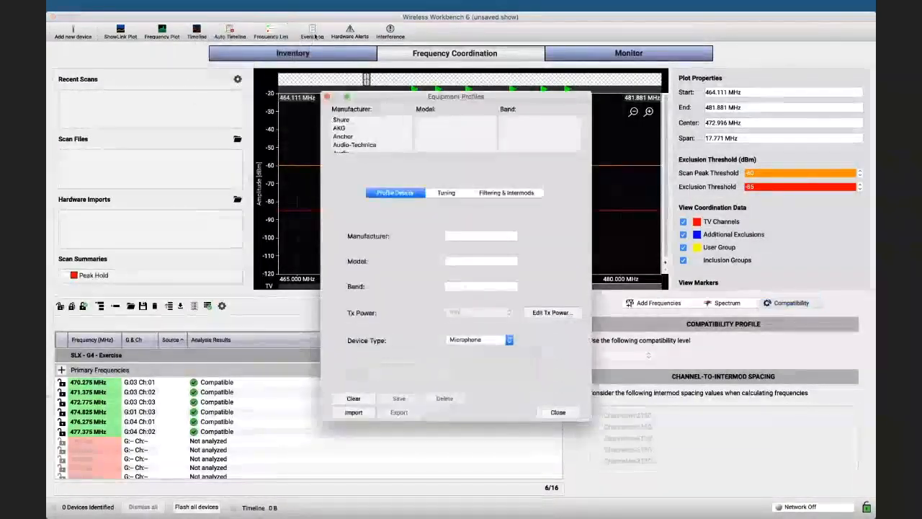
left_click(340, 128)
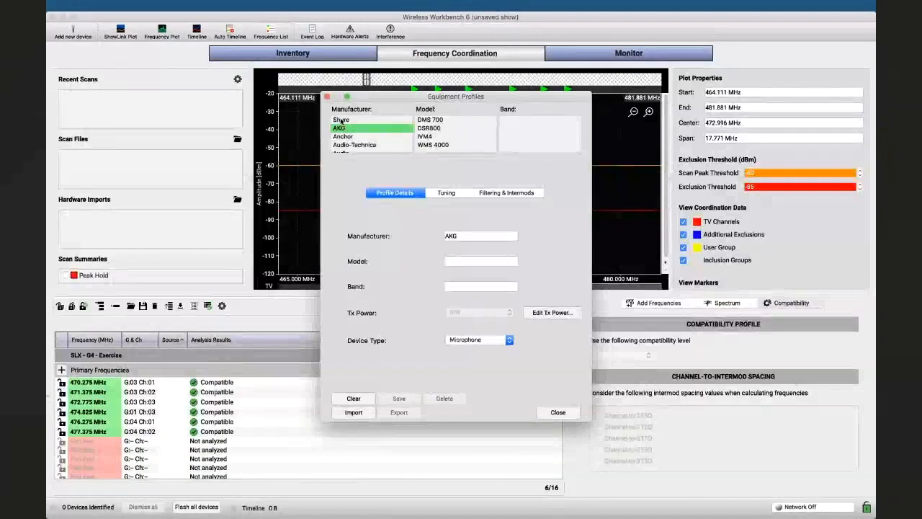
left_click(340, 120)
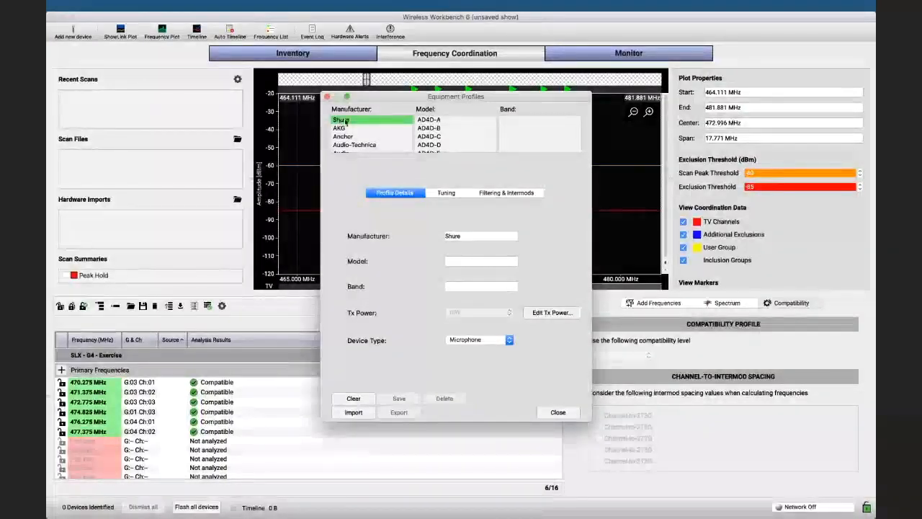
scroll(348, 135, "down", 5)
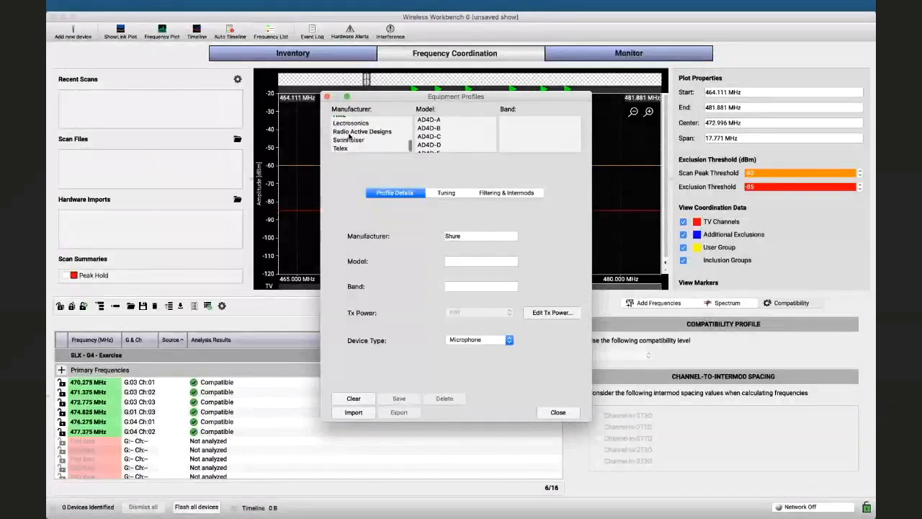
scroll(349, 135, "up", 2)
scroll(348, 135, "up", 5)
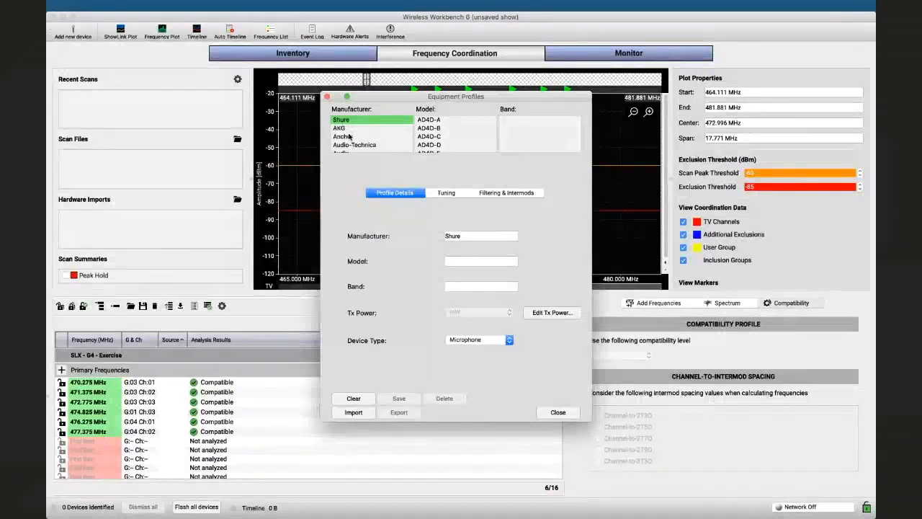
scroll(349, 135, "down", 5)
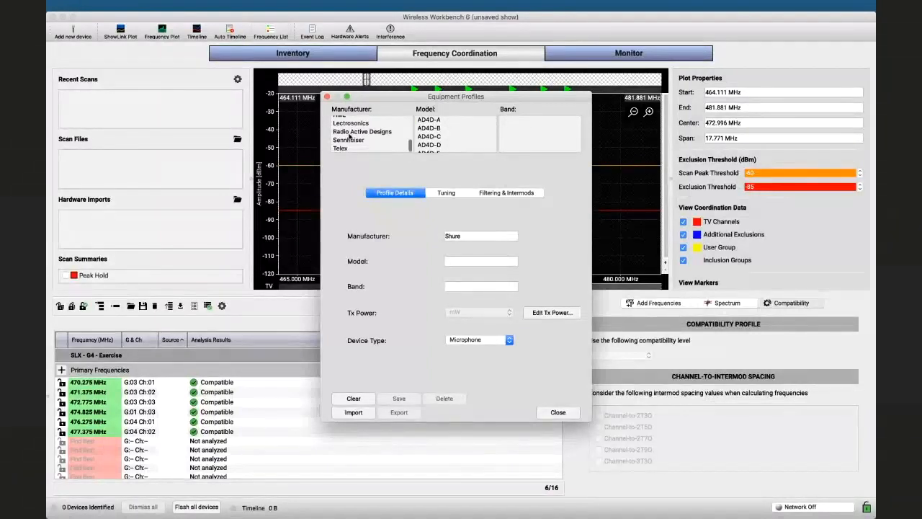
scroll(348, 135, "up", 5)
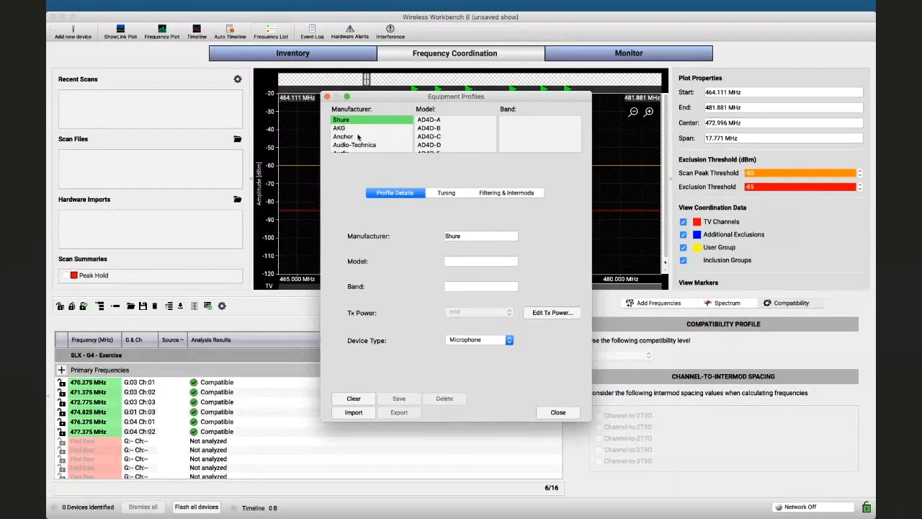
scroll(358, 137, "down", 3)
scroll(358, 137, "down", 2)
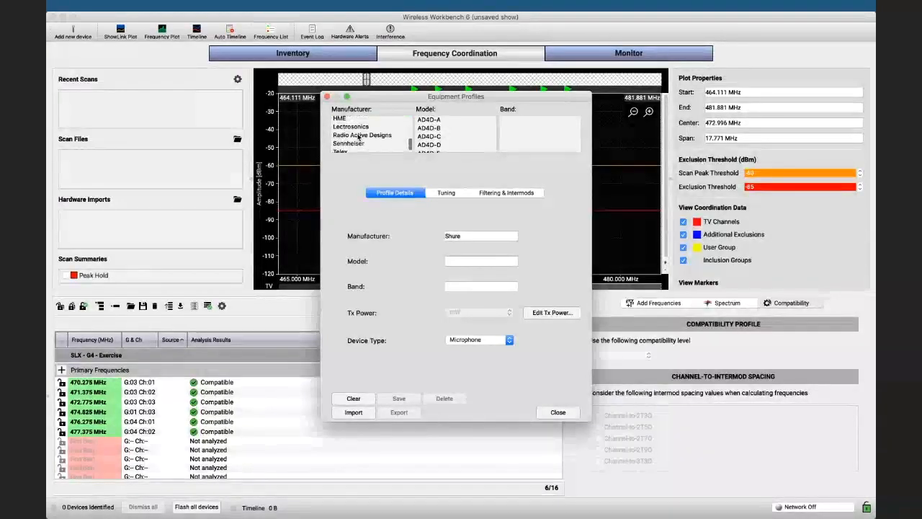
scroll(358, 136, "up", 5)
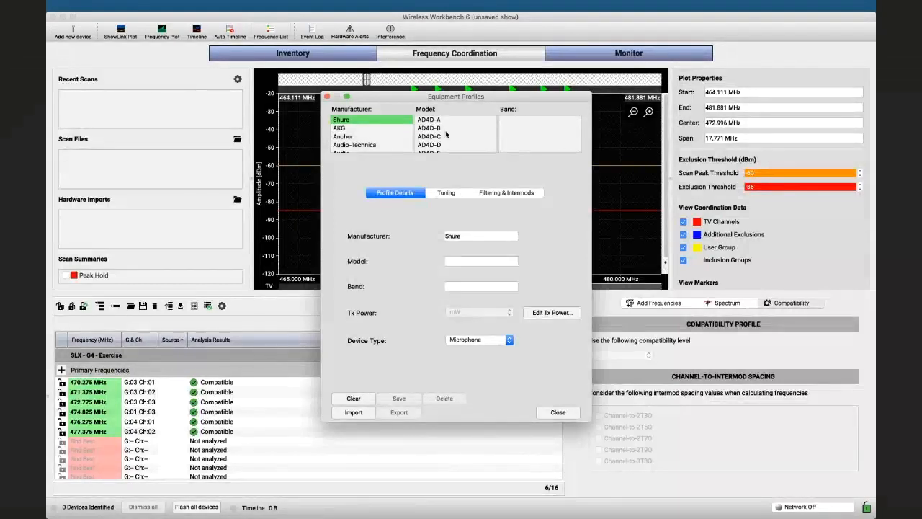
Display the equipment profile details of the Shure SLX in band G4.
scroll(446, 134, "down", 15)
scroll(446, 134, "up", 1)
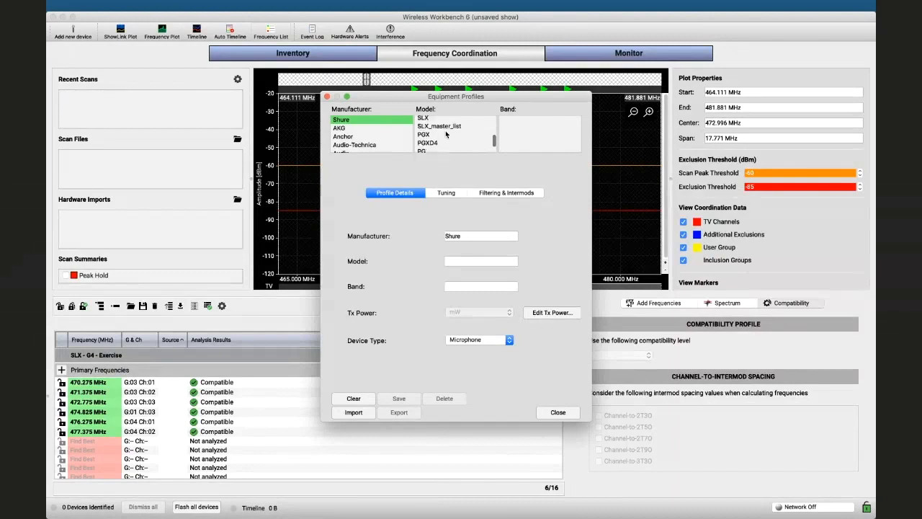
left_click(428, 119)
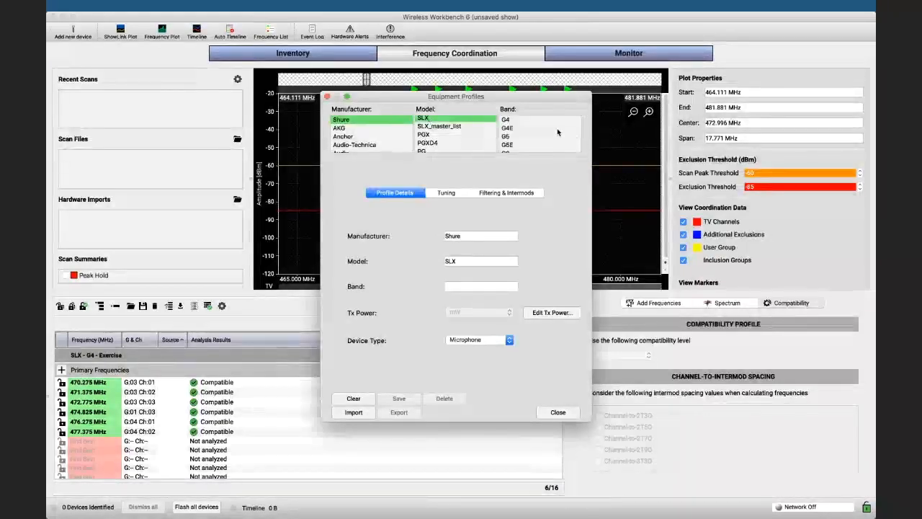
left_click(506, 121)
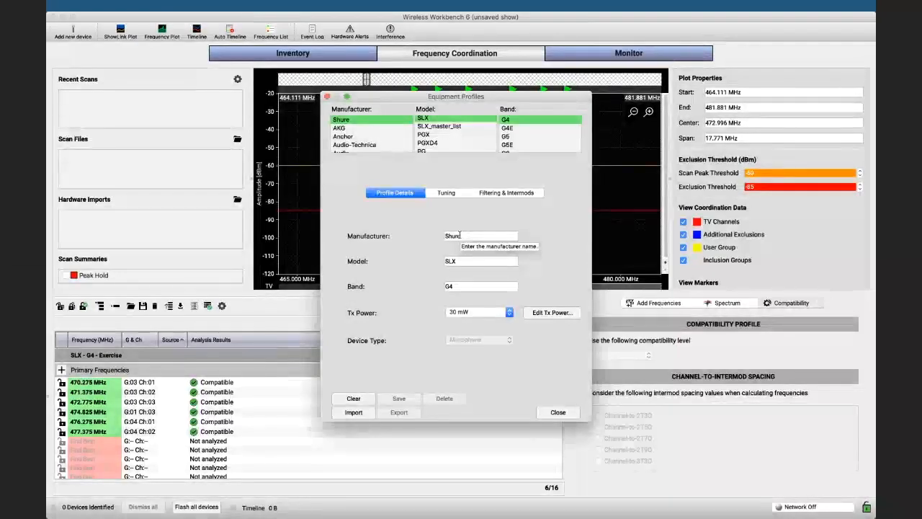
Examine the tuning capability of the SLX G4 profile and open its 471.175 MHz specific frequency for editing.
left_click(445, 193)
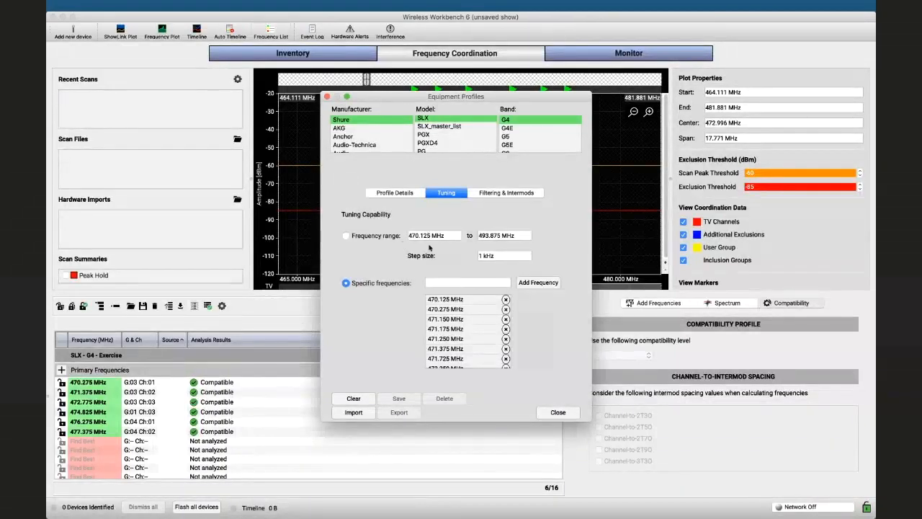
left_click(396, 193)
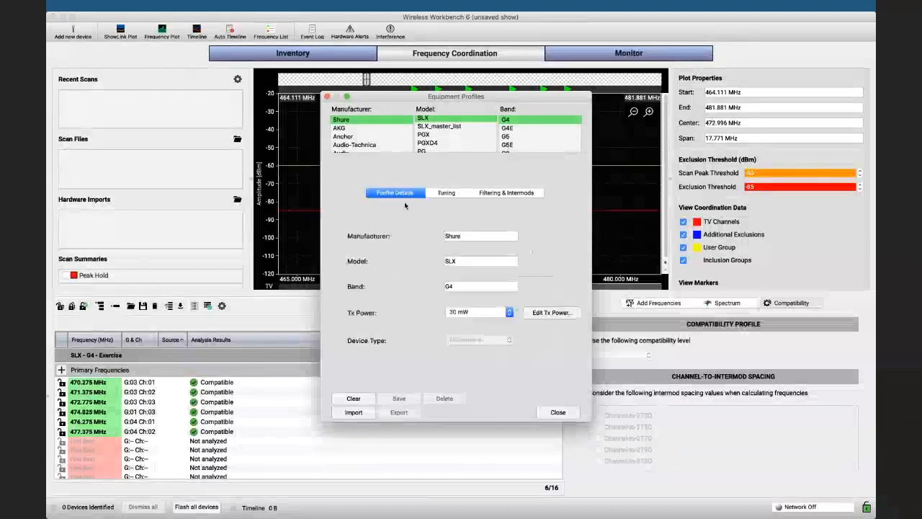
left_click(452, 193)
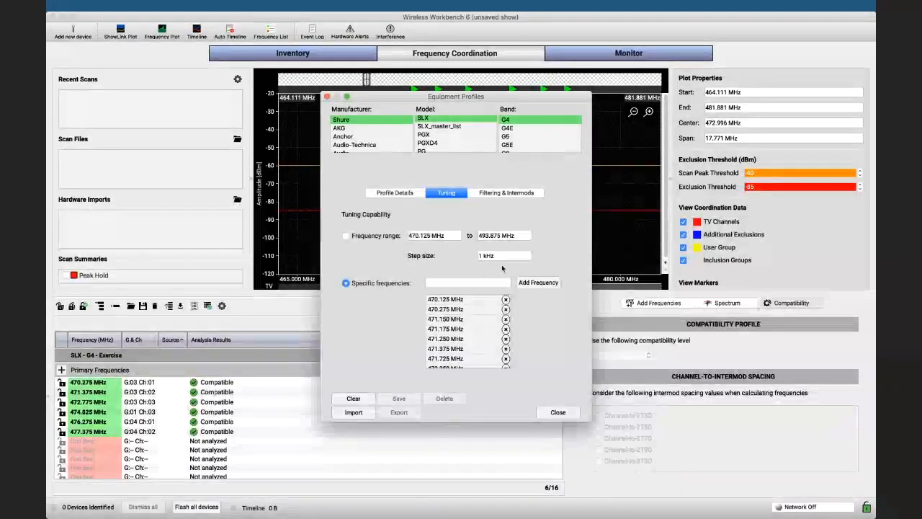
double_click(461, 328)
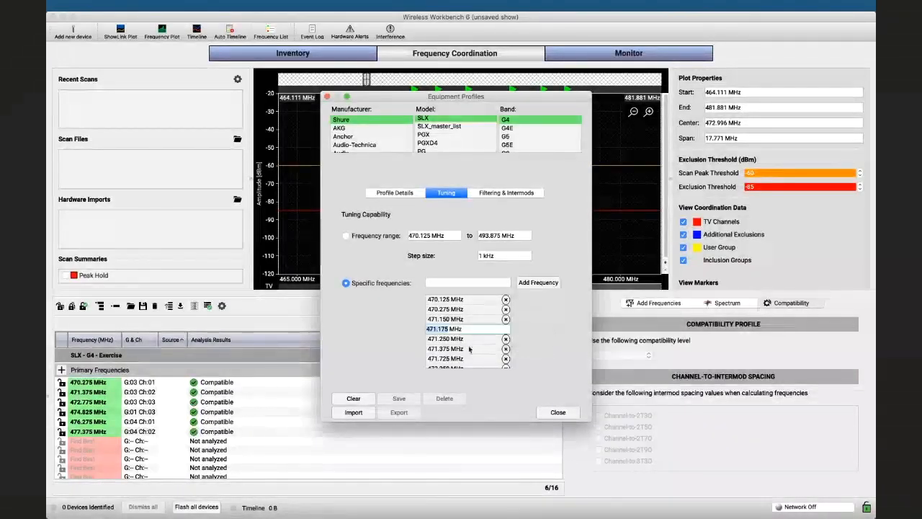
Look through the full list of specific frequencies in the SLX G4 profile, down to 493.825 MHz.
scroll(469, 349, "down", 5)
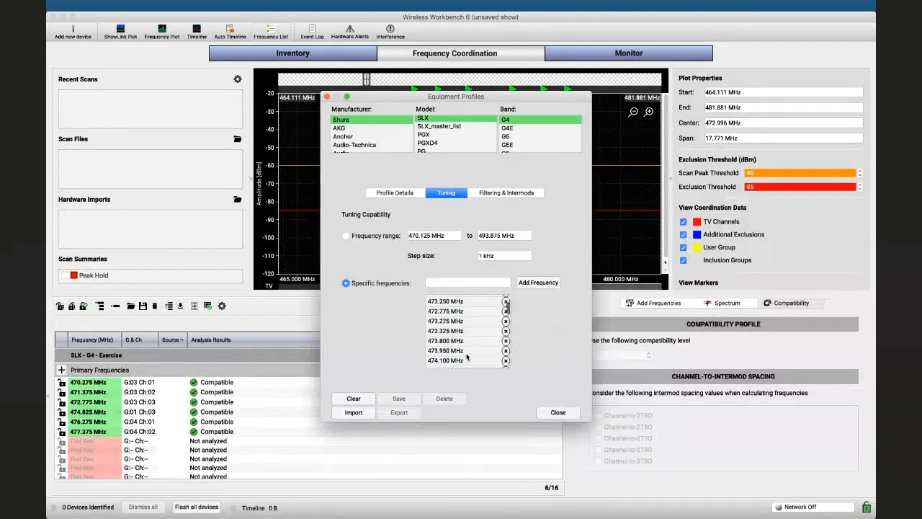
scroll(466, 356, "down", 15)
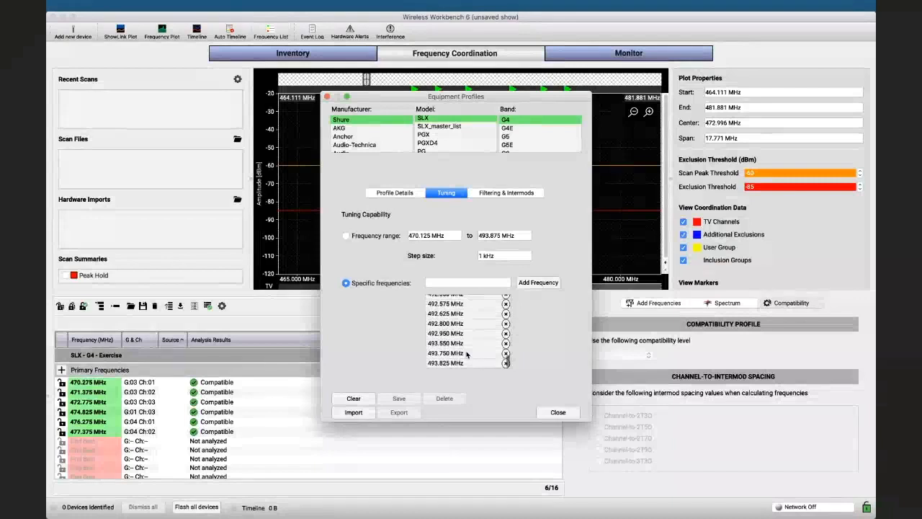
scroll(466, 353, "up", 5)
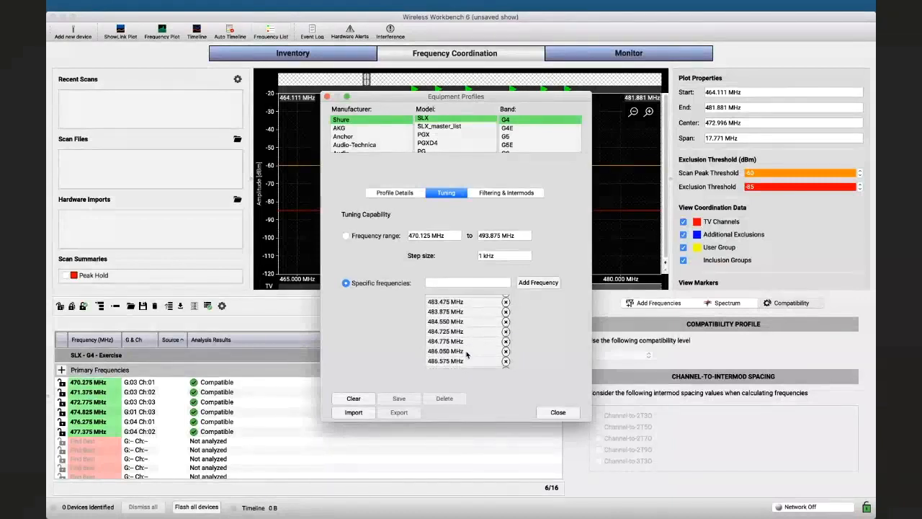
Display the tuning capability of the Shure AD4D-A in band G56.
scroll(434, 147, "up", 2)
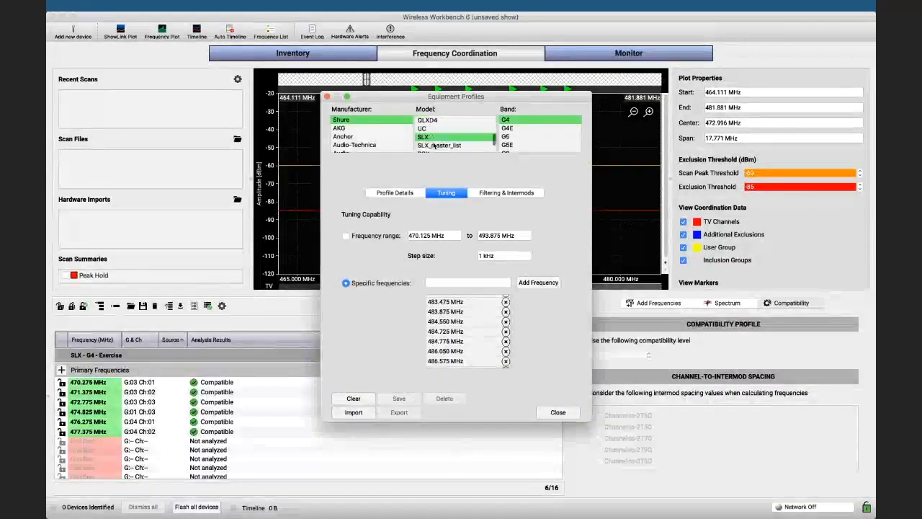
scroll(434, 146, "up", 10)
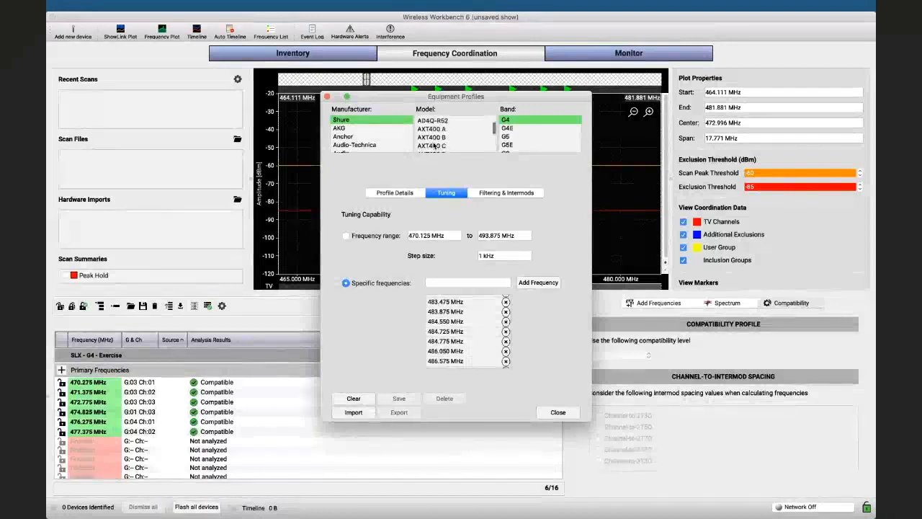
scroll(434, 144, "up", 5)
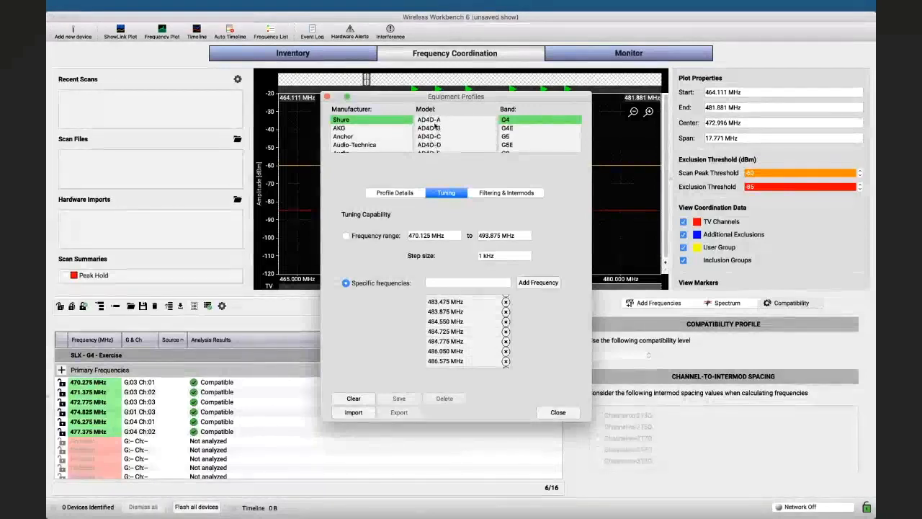
left_click(432, 121)
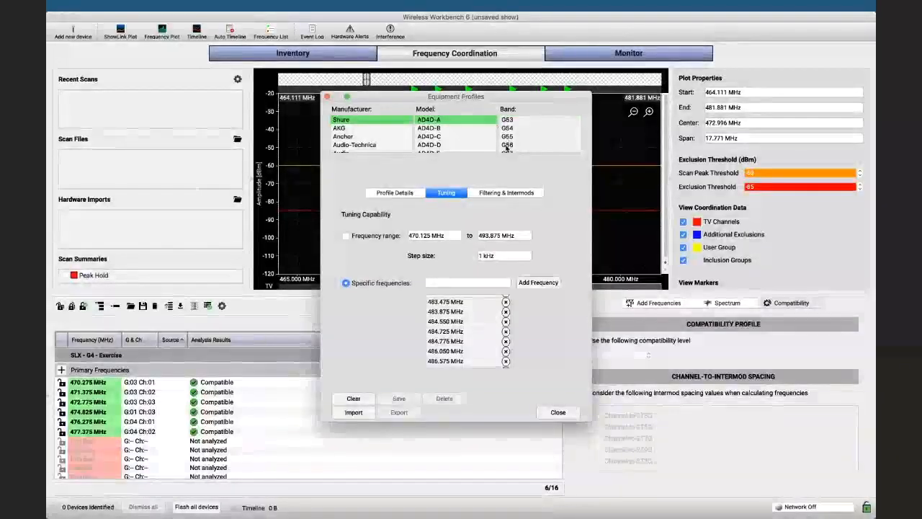
left_click(507, 145)
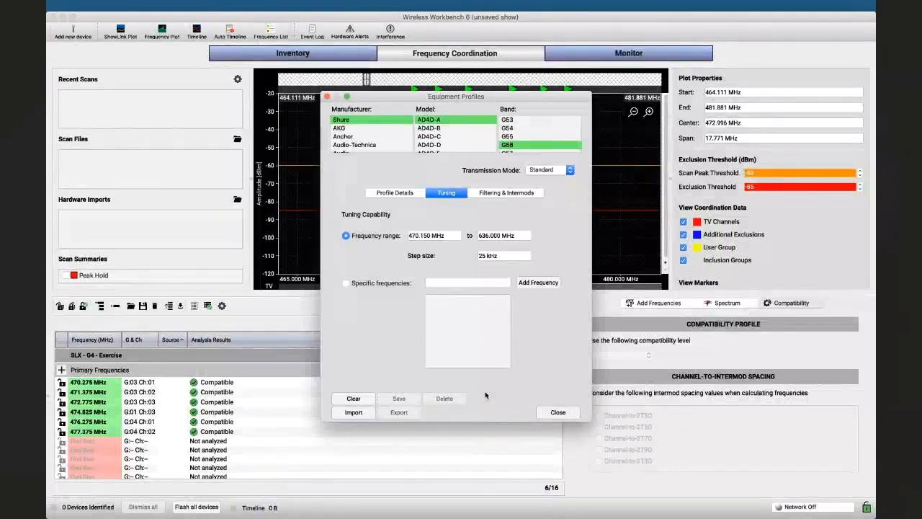
Examine the AD4D-A G56 filtering and intermod settings, keeping the front end filter on Tracking and toggling Intermod Source off and on again.
left_click(507, 193)
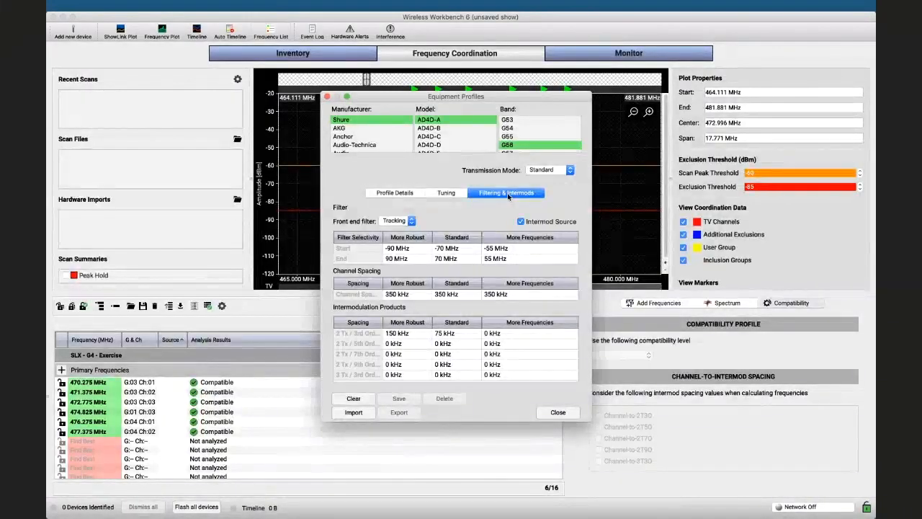
left_click(394, 220)
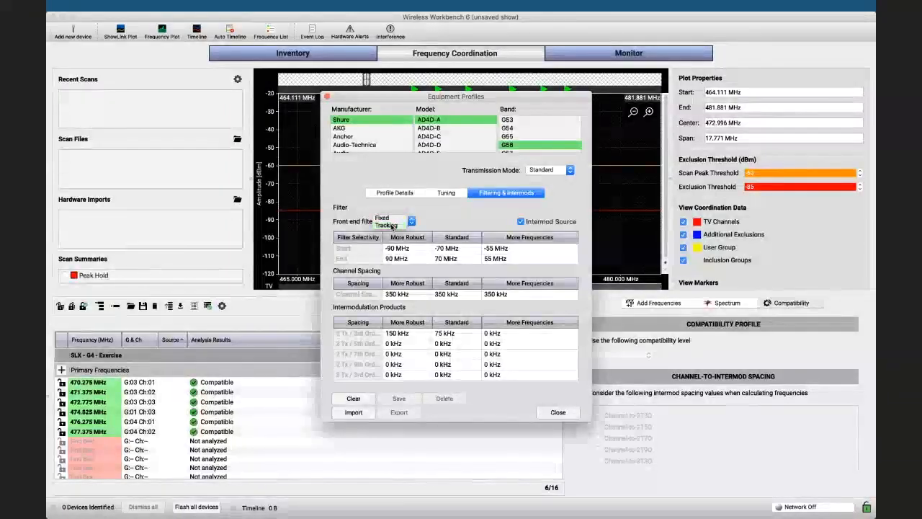
left_click(391, 225)
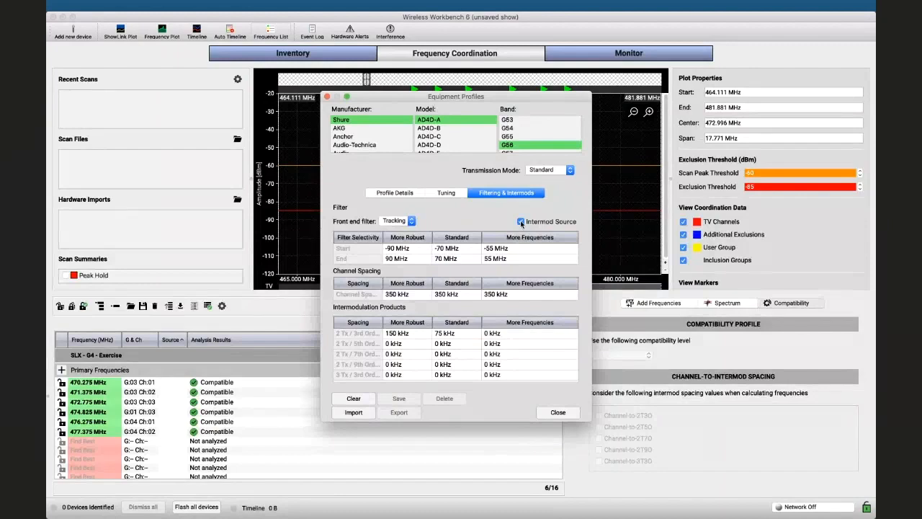
left_click(521, 222)
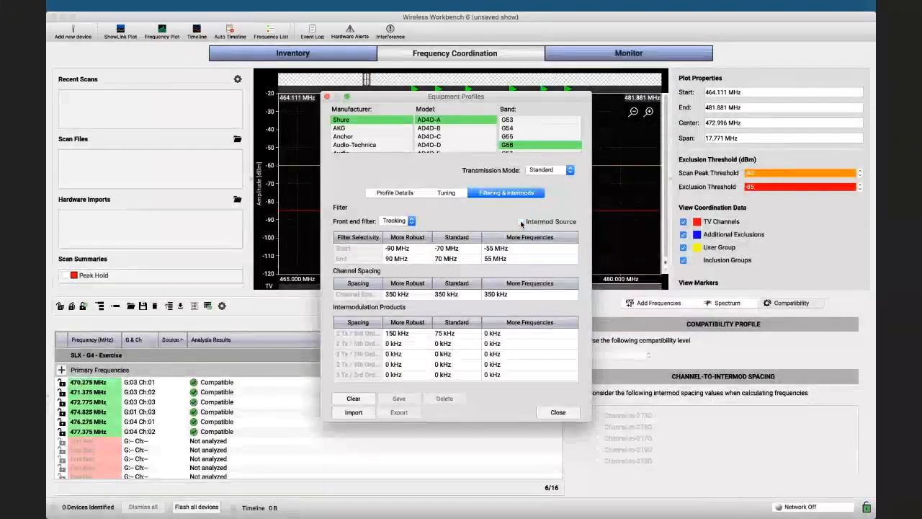
left_click(520, 221)
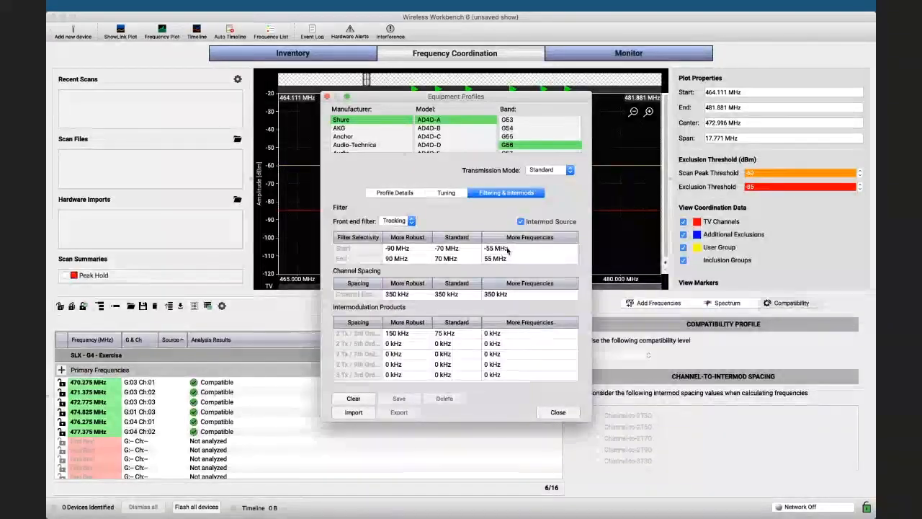
mouse_move(507, 250)
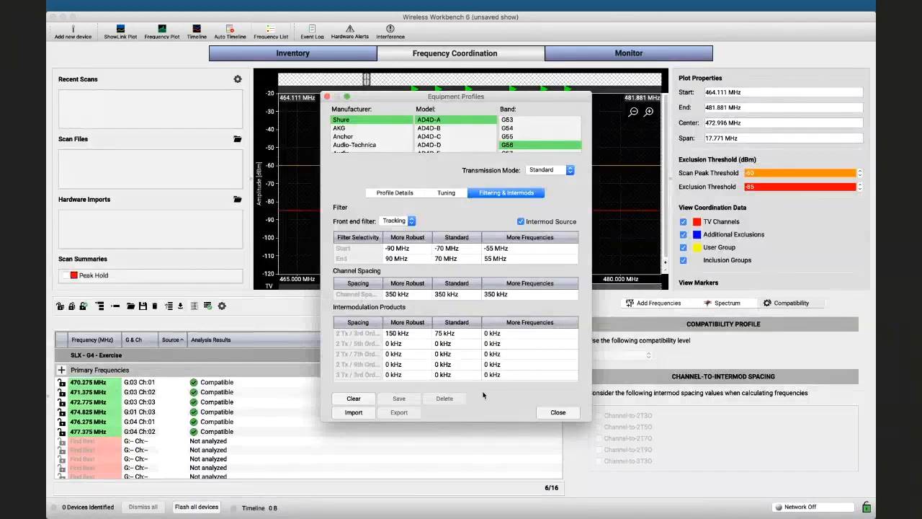
Replace the manufacturer in the AD4D-A G56 profile details with a custom first name.
left_click(398, 195)
left_click(398, 193)
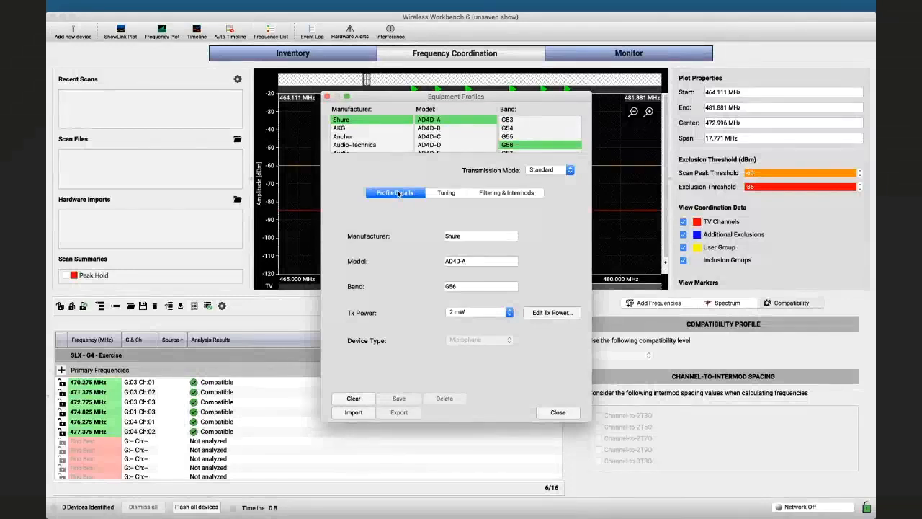
double_click(461, 237)
type("Abndrea")
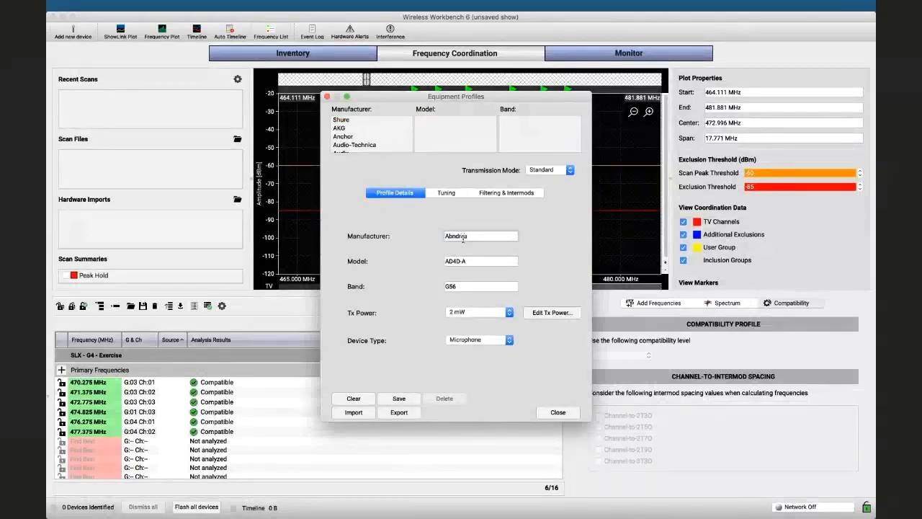
key("Left")
key("Left")
key("Left")
key("Left")
key("Left")
key("BackSpace")
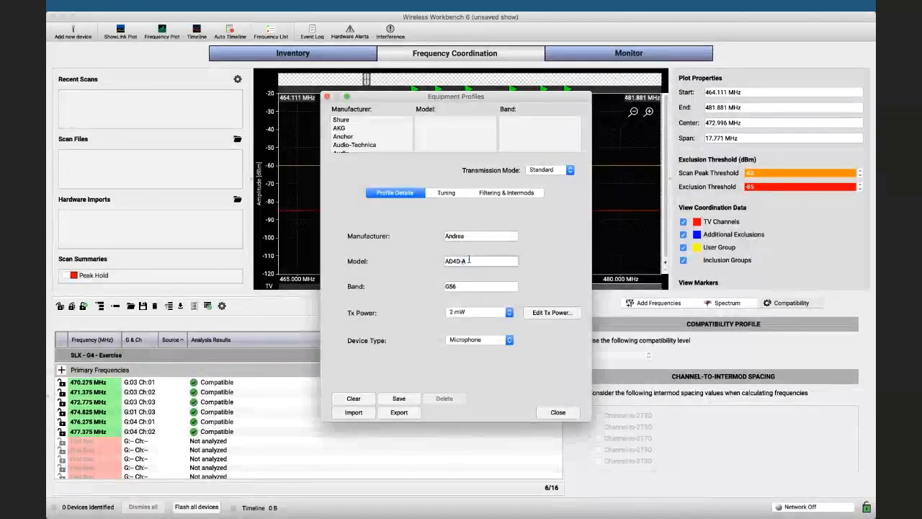
Change the model name of the custom profile to "Suoer Digital".
triple_click(469, 260)
type("SLO")
key("BackSpace")
key("BackSpace")
type("UPRE")
key("BackSpace")
key("BackSpace")
key("BackSpace")
key("BackSpace")
type("UP")
key("BackSpace")
key("BackSpace")
type("uper Di")
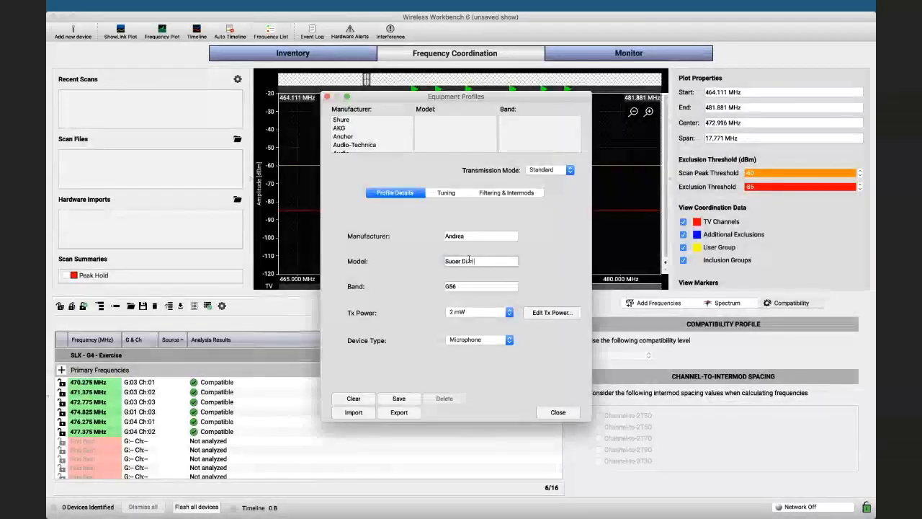
key("BackSpace")
type("ital")
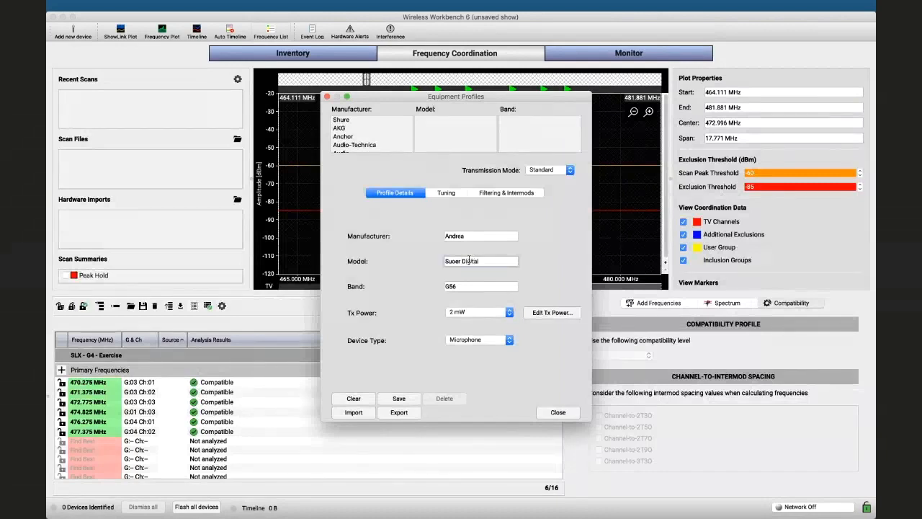
Set the custom profile's band to Z and its Tx power to 50 mW.
left_click(458, 286)
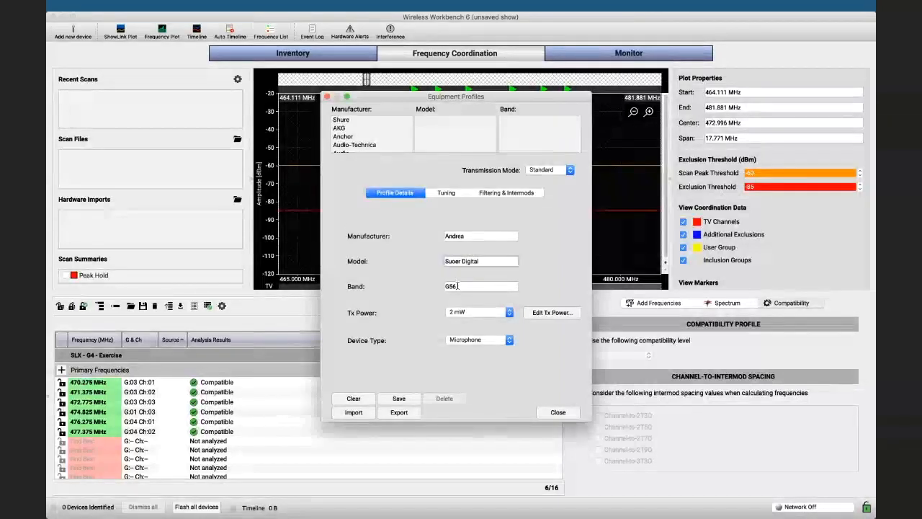
double_click(458, 286)
type("z")
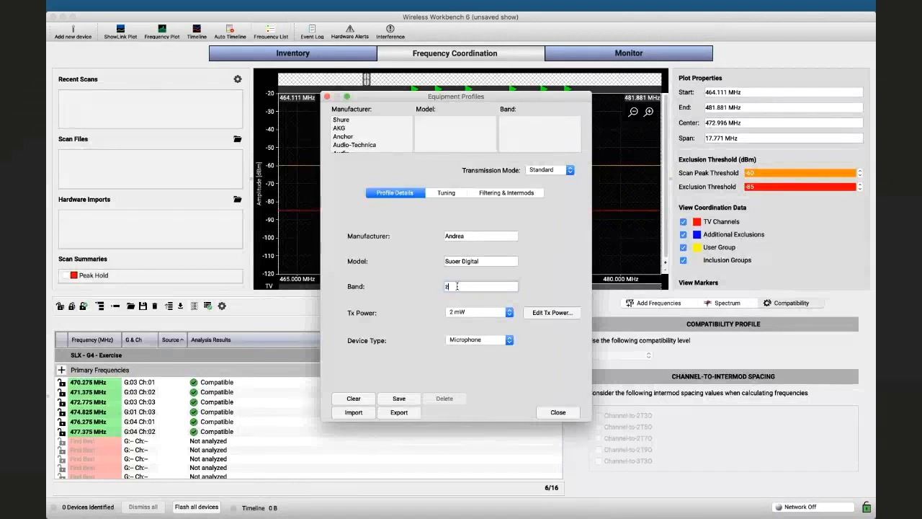
key("BackSpace")
type("Z")
left_click(477, 313)
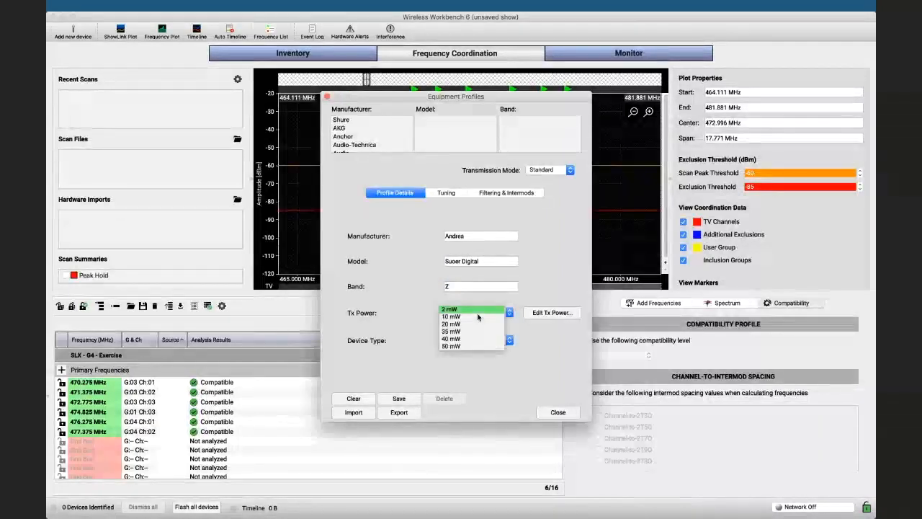
left_click(465, 346)
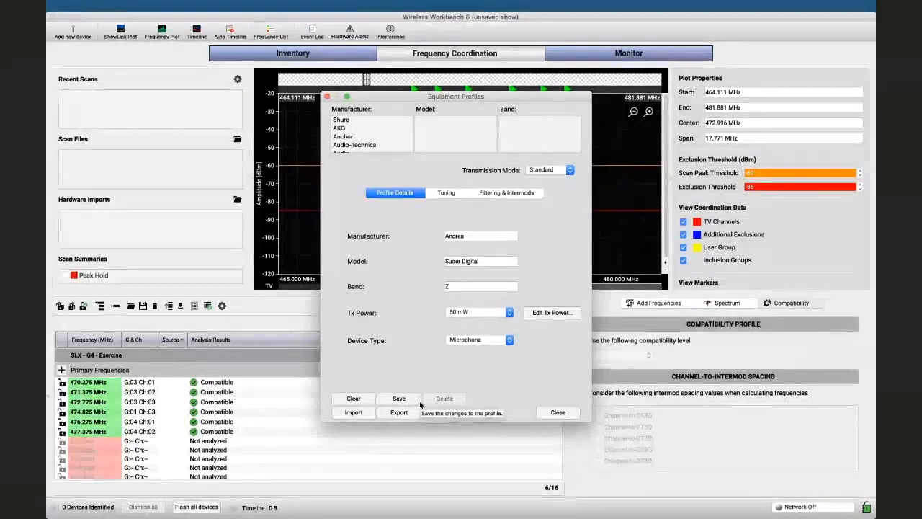
Start a new profile from the Shure AD4D-A, changing the model to AD4D-Z and the band to Z.
left_click(347, 119)
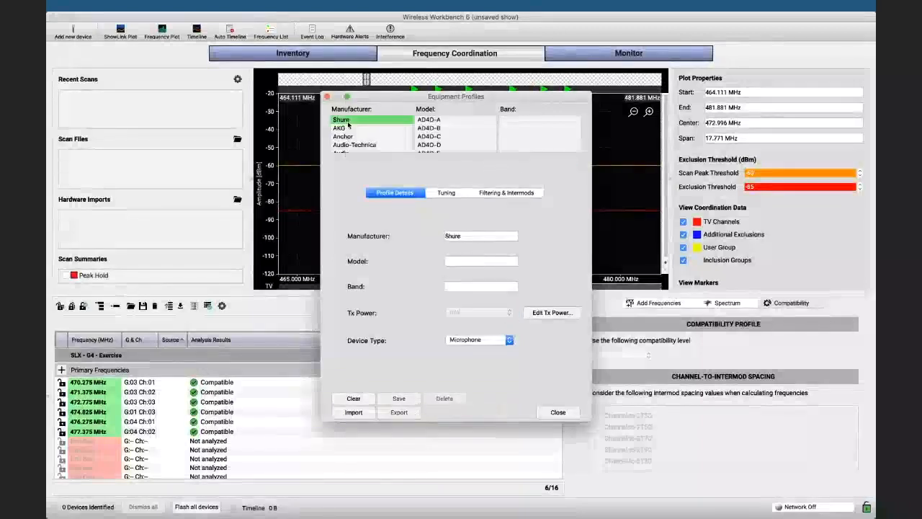
left_click(424, 120)
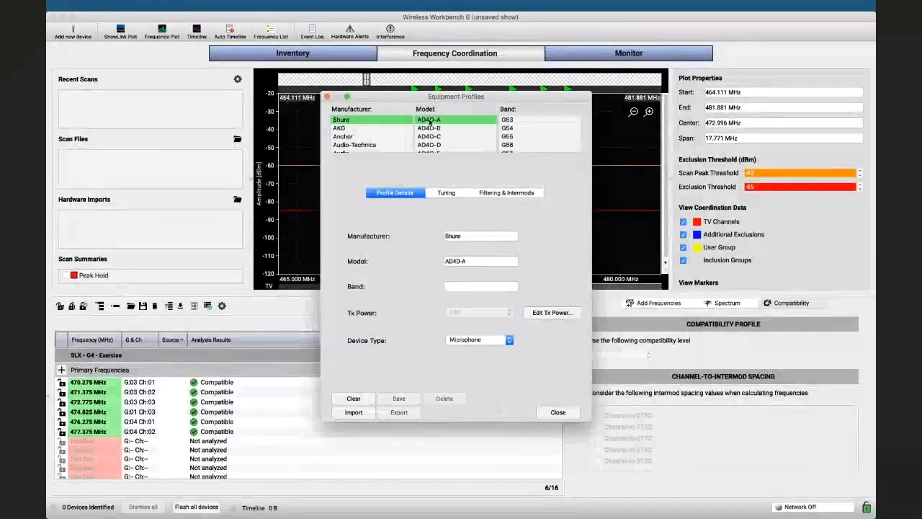
left_click(468, 261)
key("BackSpace")
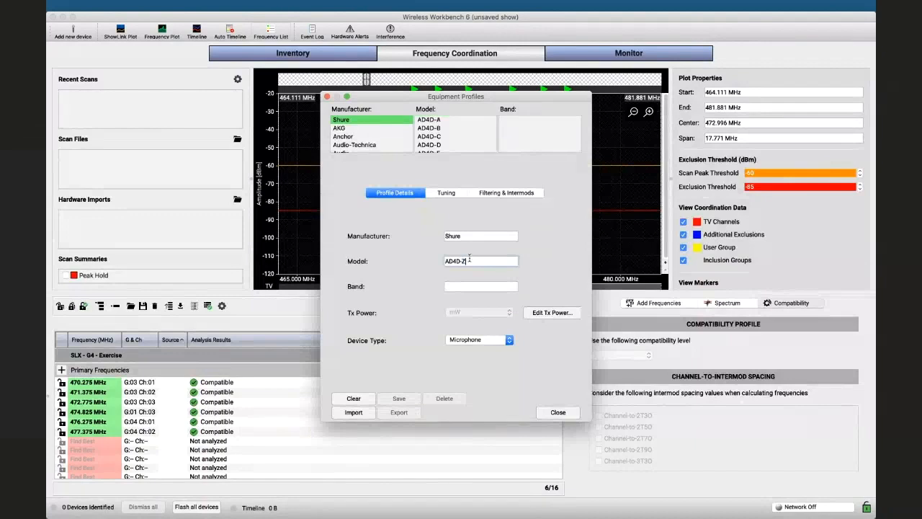
type("Z")
left_click(460, 286)
type("Z")
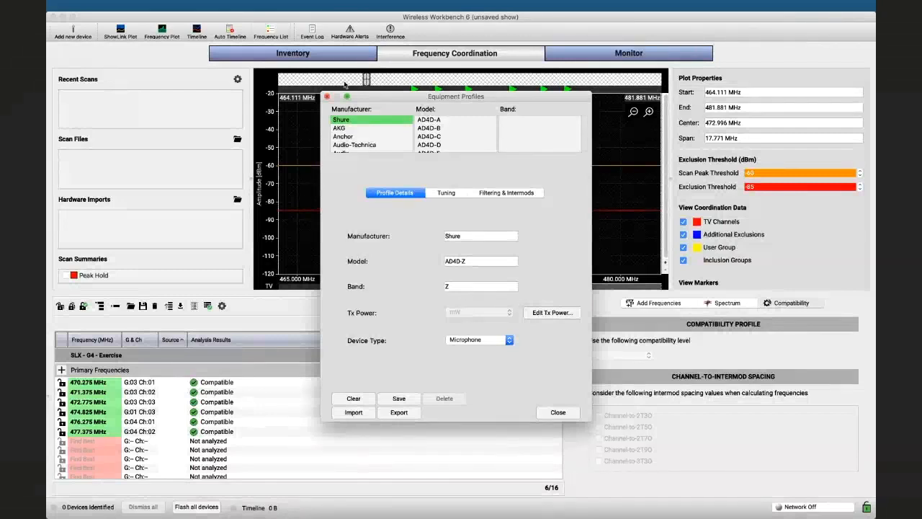
Change the profile's manufacturer to a custom first name and its model to "Super Analog".
scroll(453, 130, "down", 3)
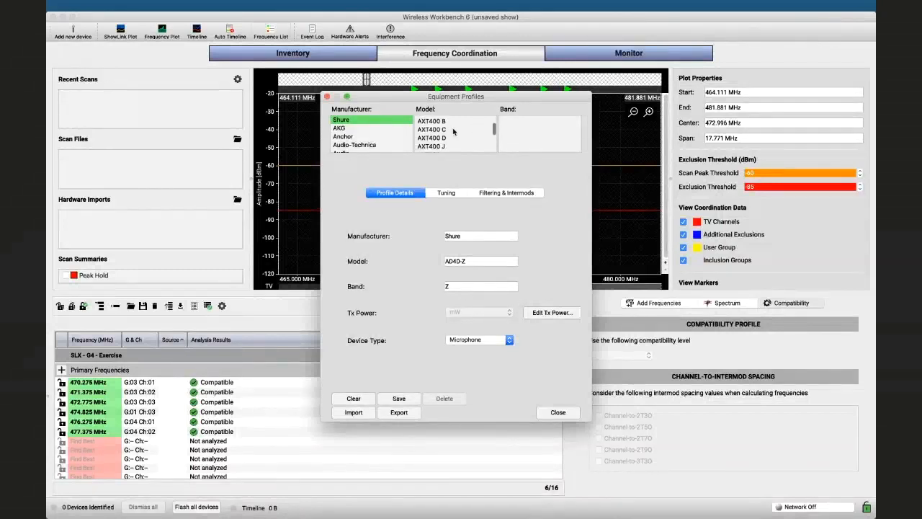
scroll(442, 139, "up", 1)
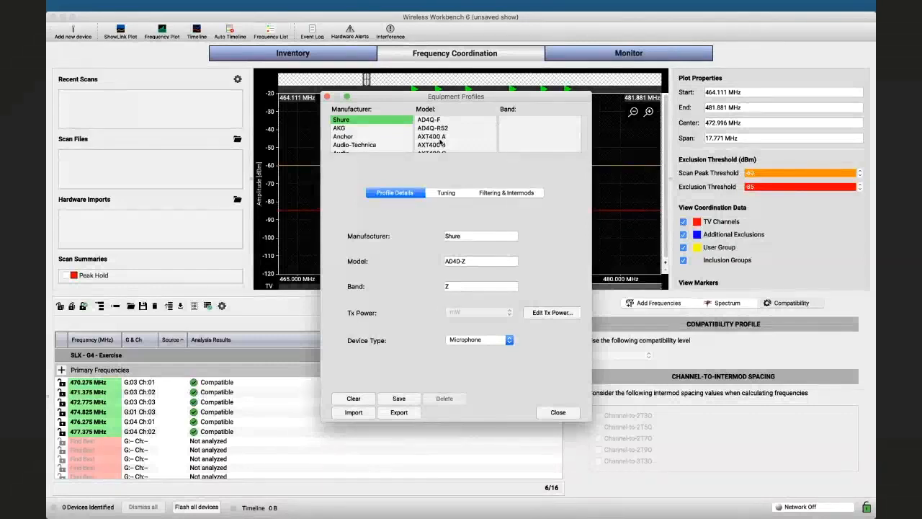
double_click(462, 236)
type("Andre")
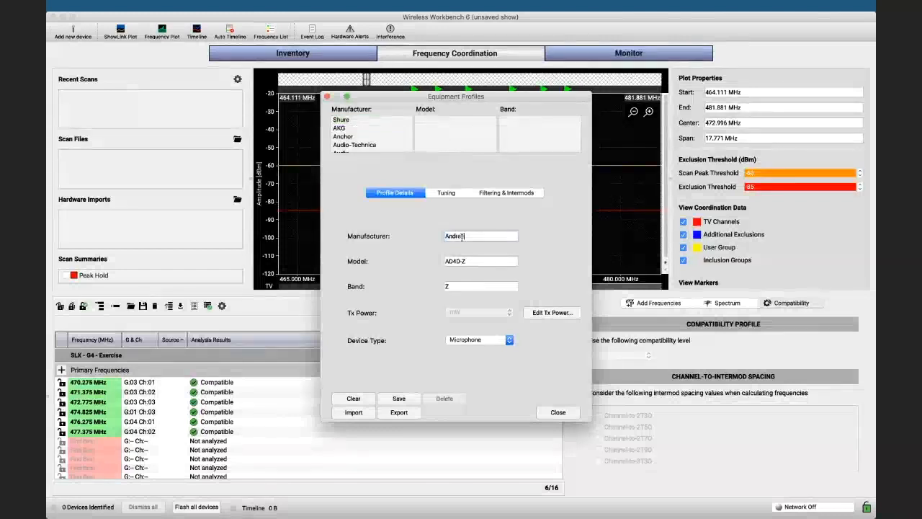
key("Tab")
type("Super ")
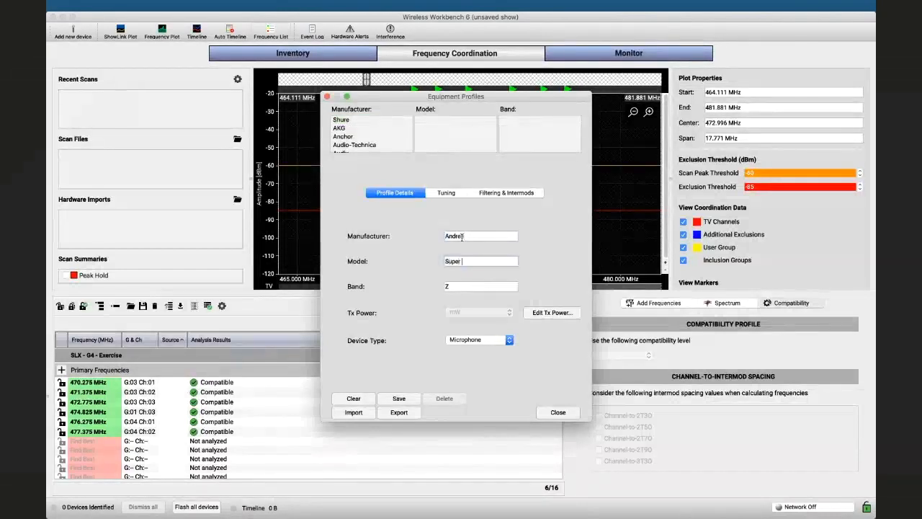
type("Analog")
Load the profile details of the Shure AXT400 A in band G1.
left_click(349, 120)
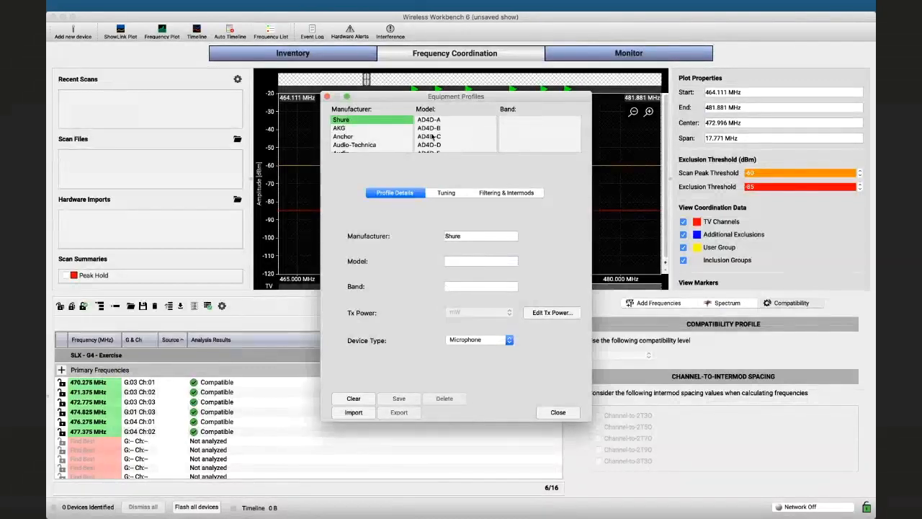
scroll(431, 133, "down", 3)
scroll(433, 137, "down", 3)
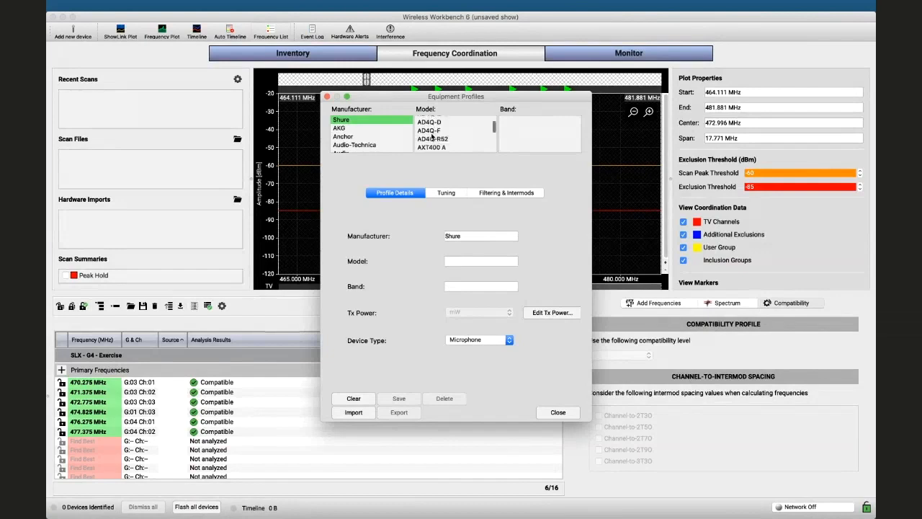
left_click(431, 139)
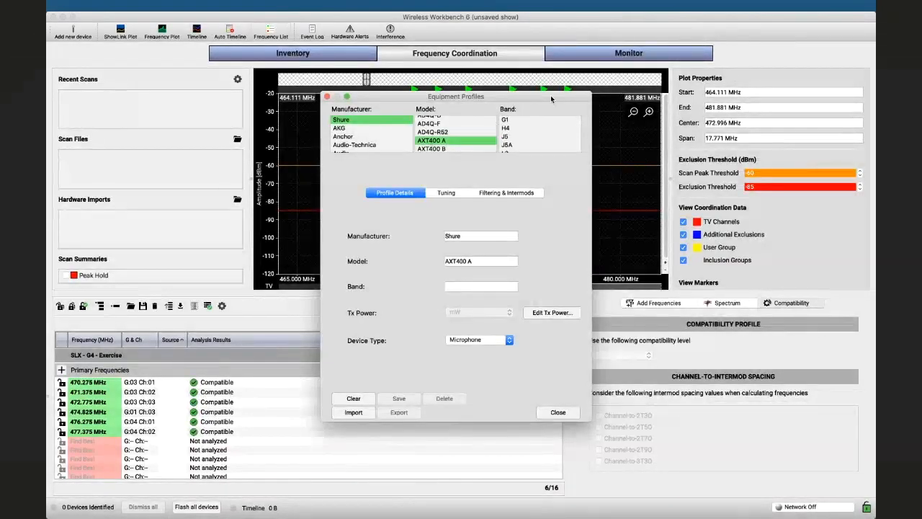
left_click(506, 119)
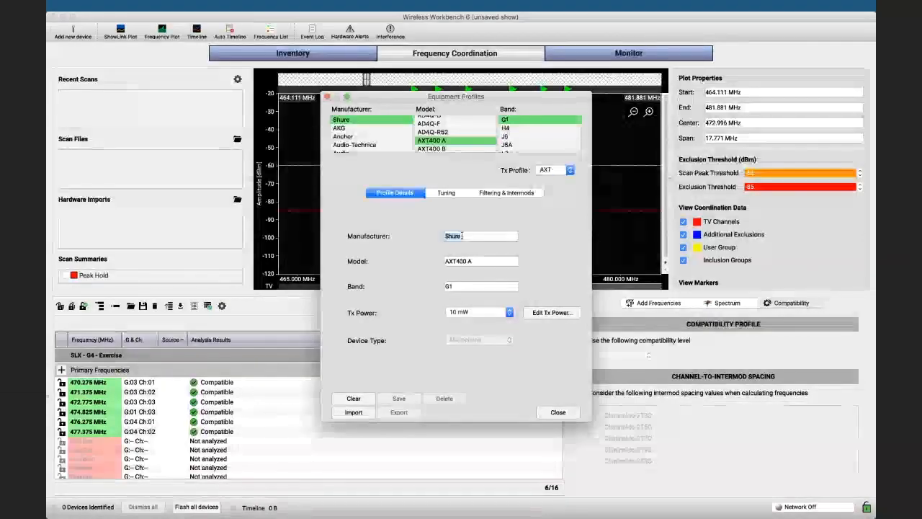
Replace the AXT400 A profile's manufacturer with a custom first name and set its model to "Super Analog".
type("Andre")
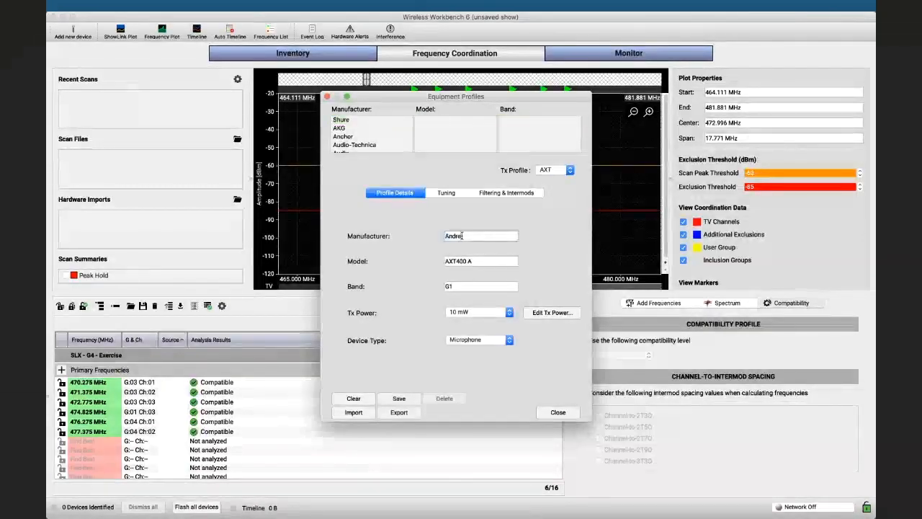
key("Tab")
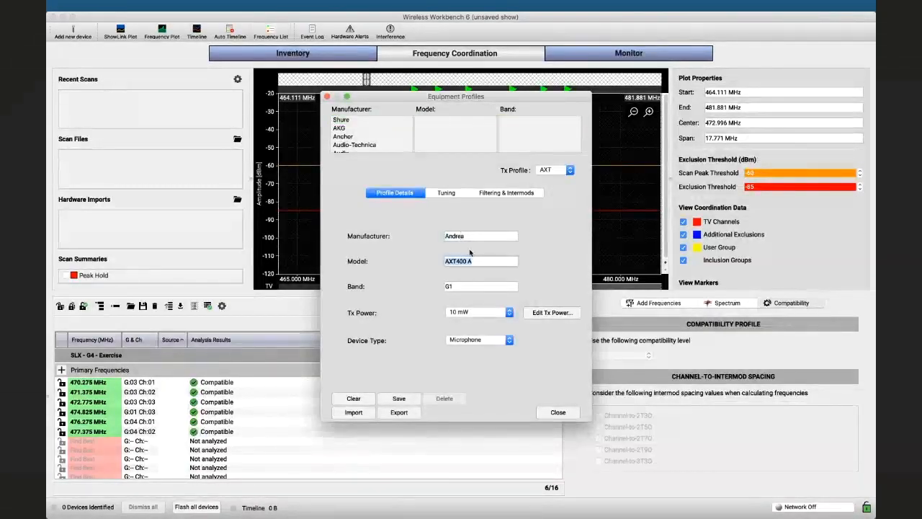
left_click(479, 261)
left_click_drag(479, 261, 439, 260)
type("Super Analog")
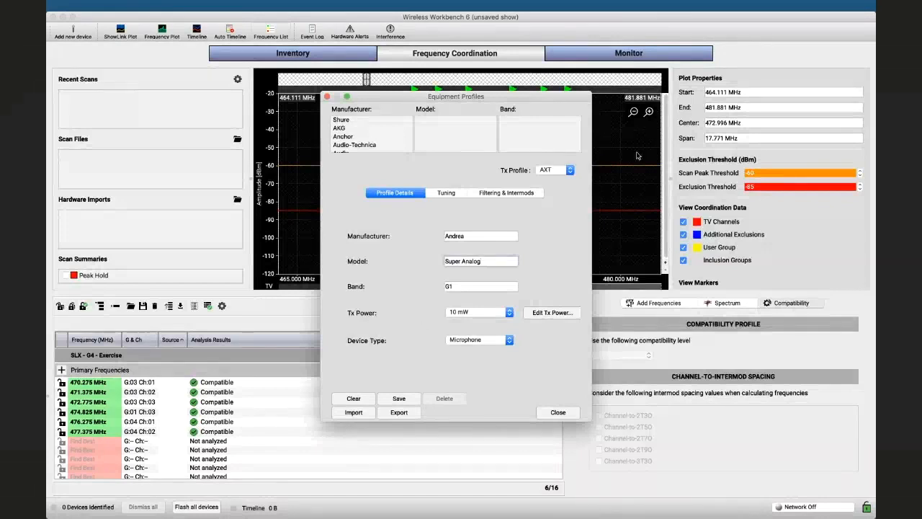
Examine the custom profile's filtering and intermod values and the manufacturer list, closing Equipment Profiles without saving the changes.
left_click(504, 191)
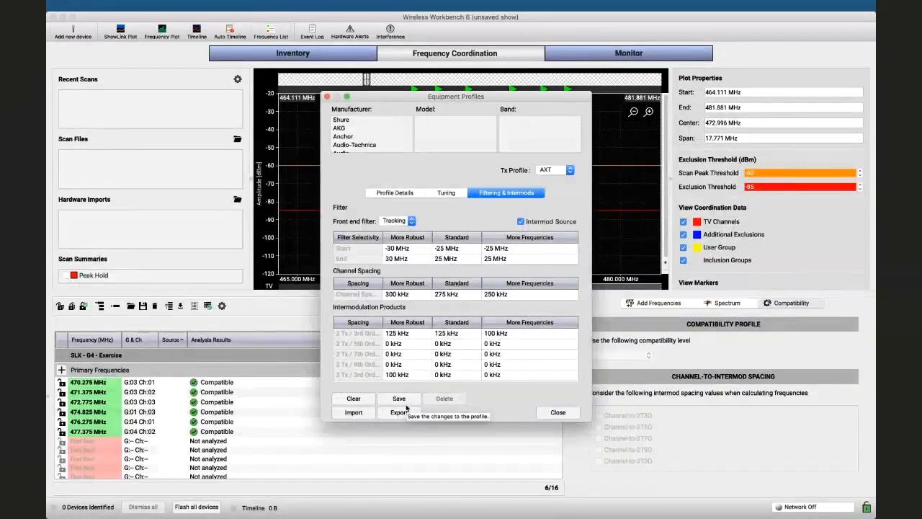
scroll(351, 125, "down", 3)
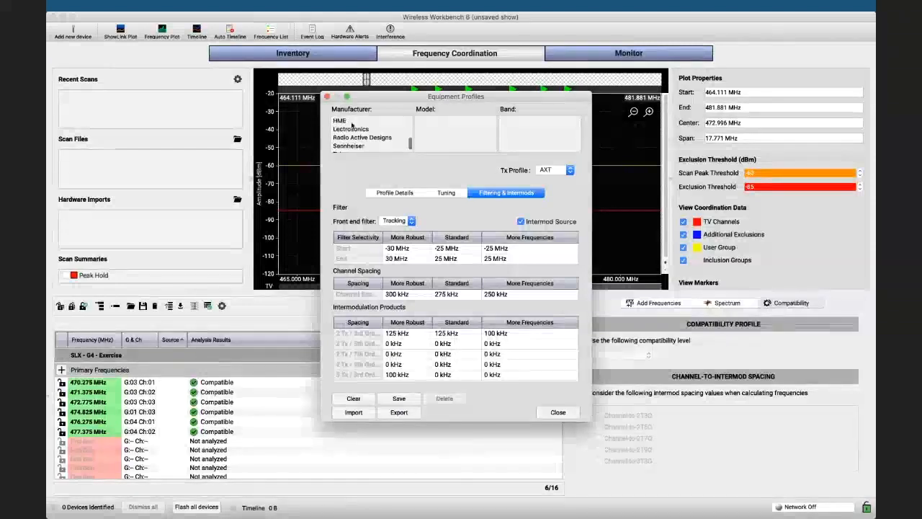
scroll(352, 126, "down", 1)
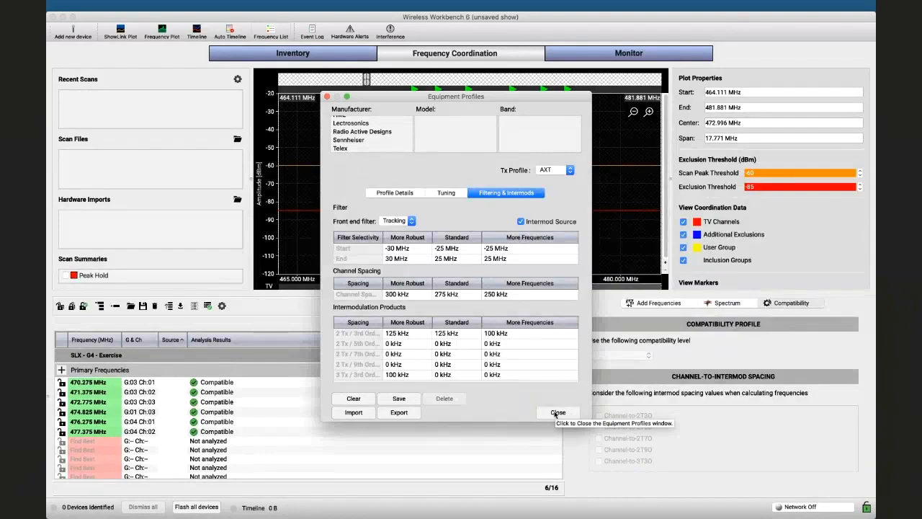
left_click(557, 413)
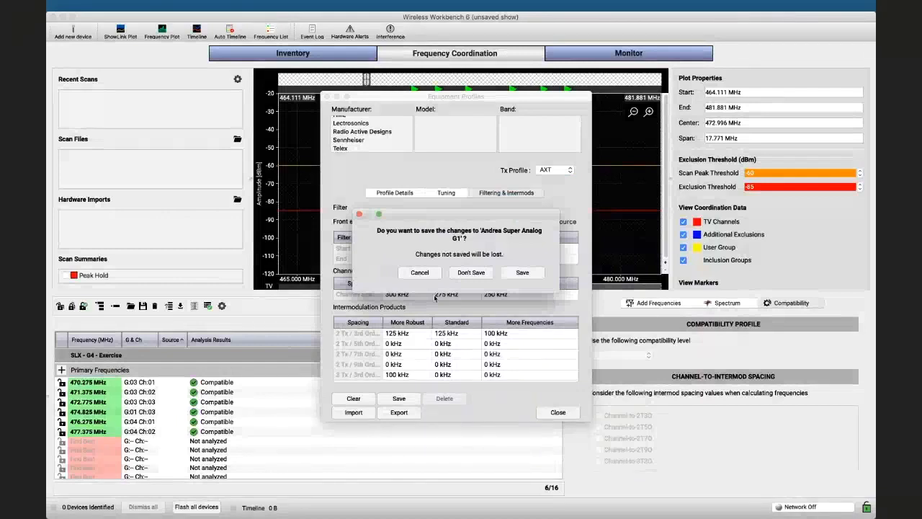
left_click(469, 273)
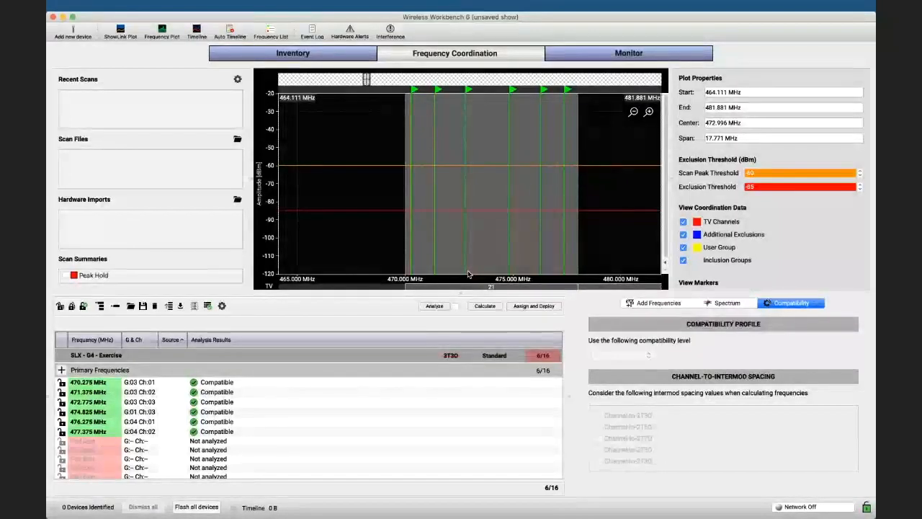
Include Channel-to-3T3O spacing for the SLX - G4 - Exercise group at the Standard level and recalculate its frequencies.
scroll(344, 413, "down", 3)
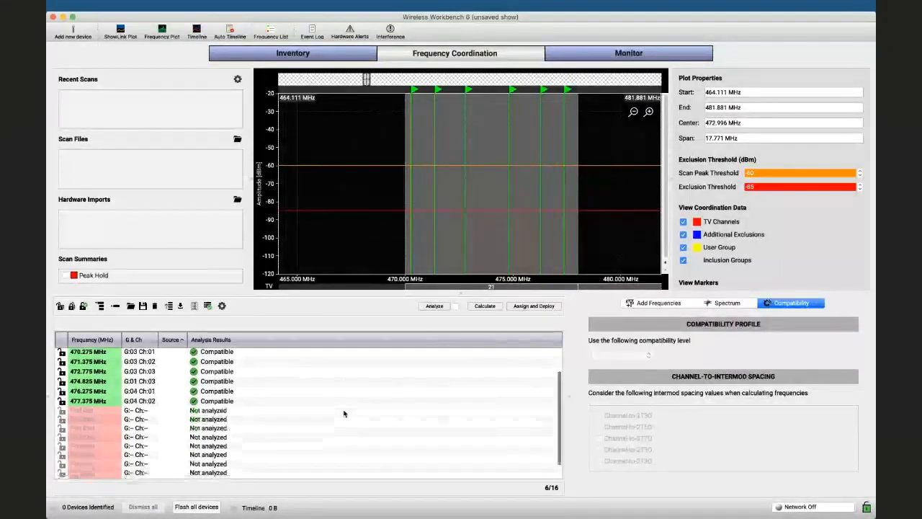
scroll(344, 414, "up", 3)
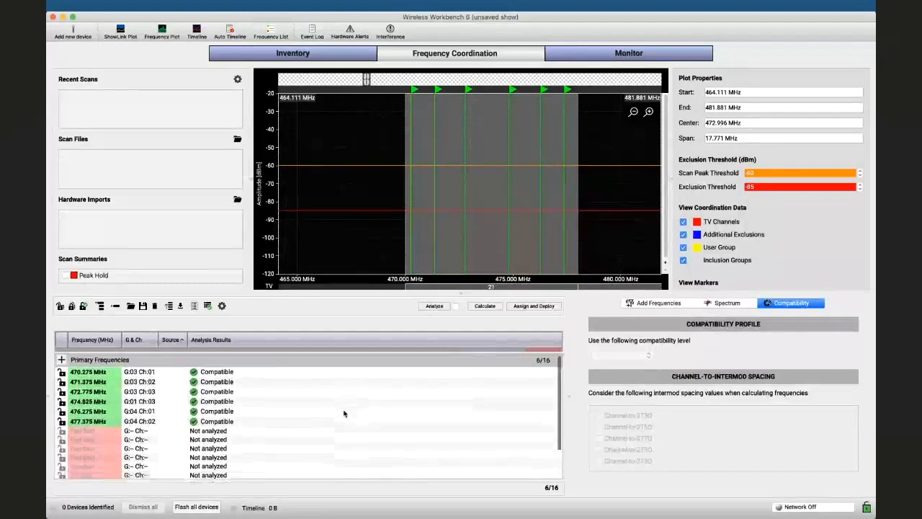
scroll(343, 413, "down", 2)
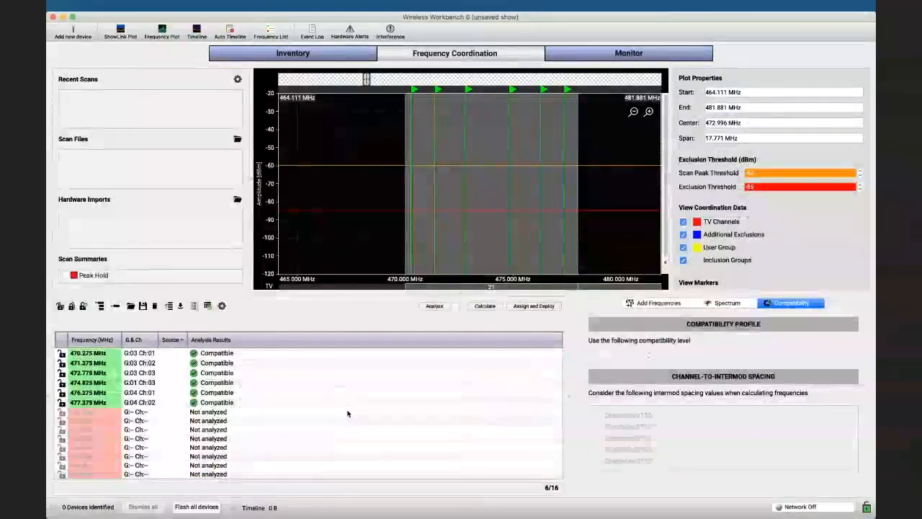
scroll(371, 354, "up", 2)
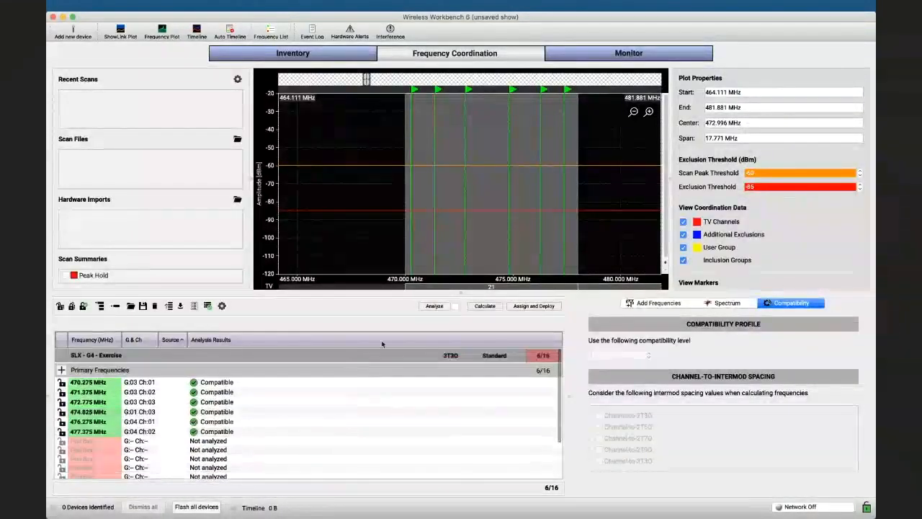
left_click(398, 353)
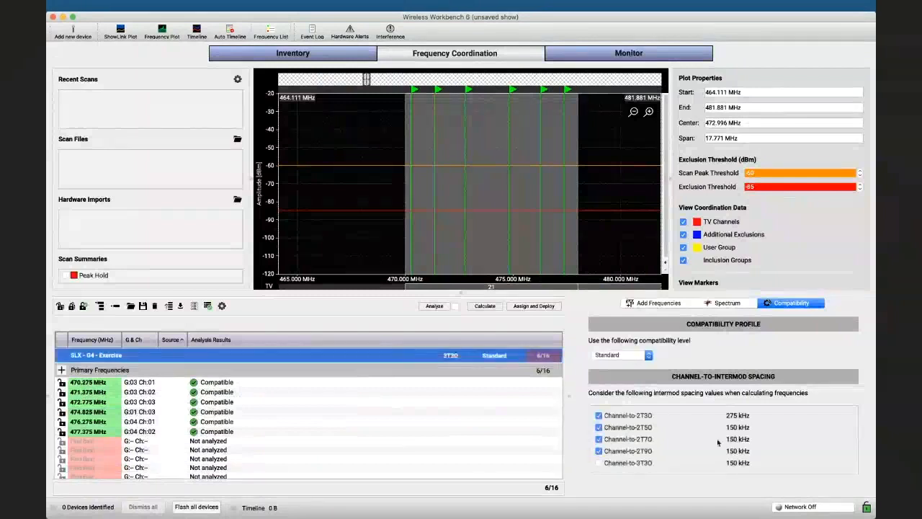
left_click(599, 463)
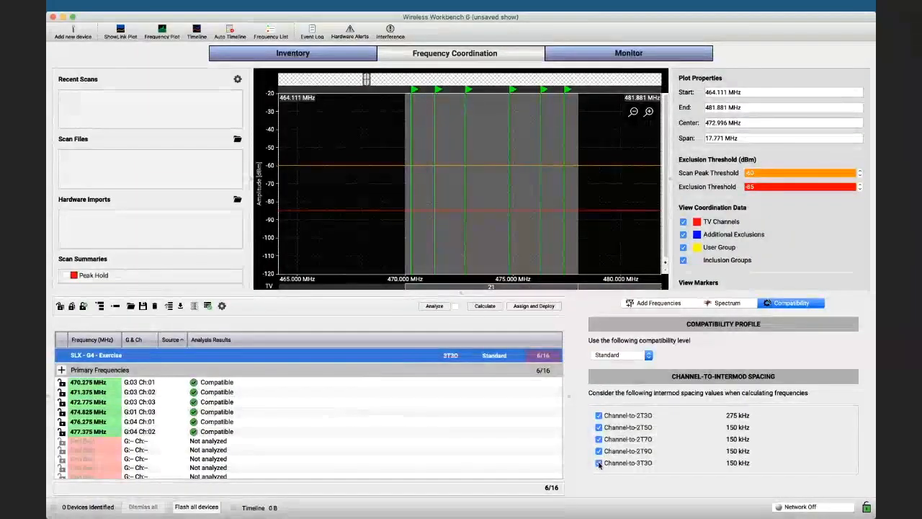
left_click(486, 308)
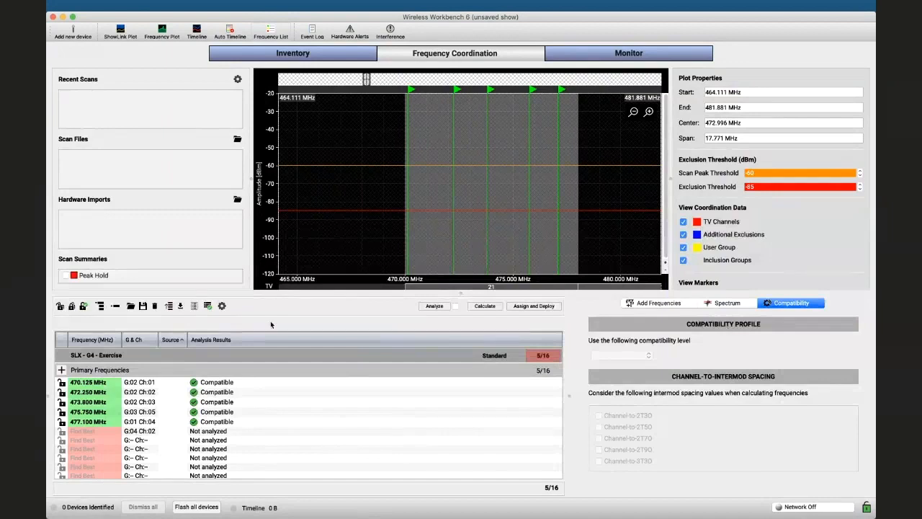
Clear the coordination workspace and choose the Shure UR4D as the model for the additional frequency request.
left_click(153, 306)
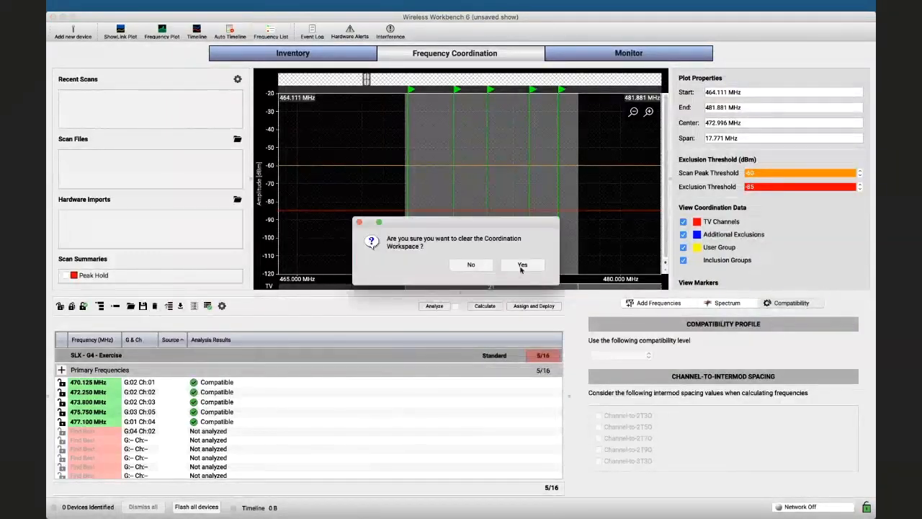
left_click(522, 266)
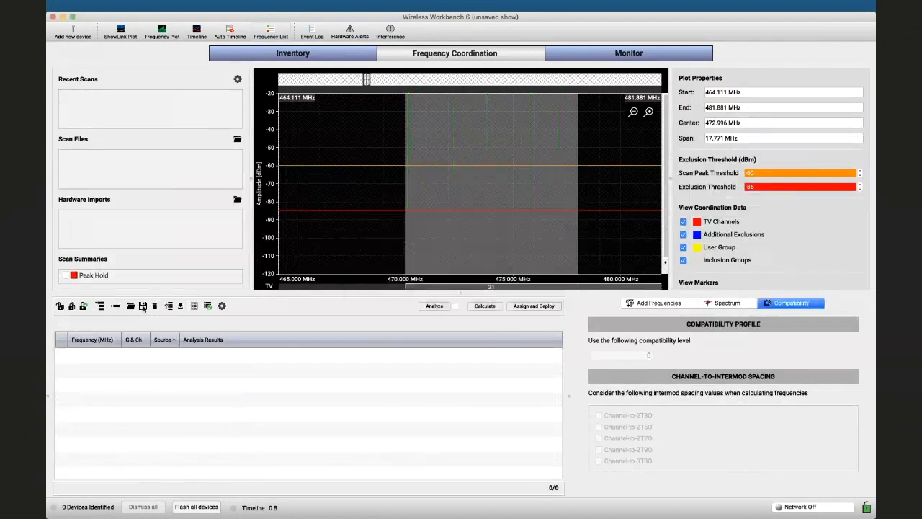
left_click(660, 304)
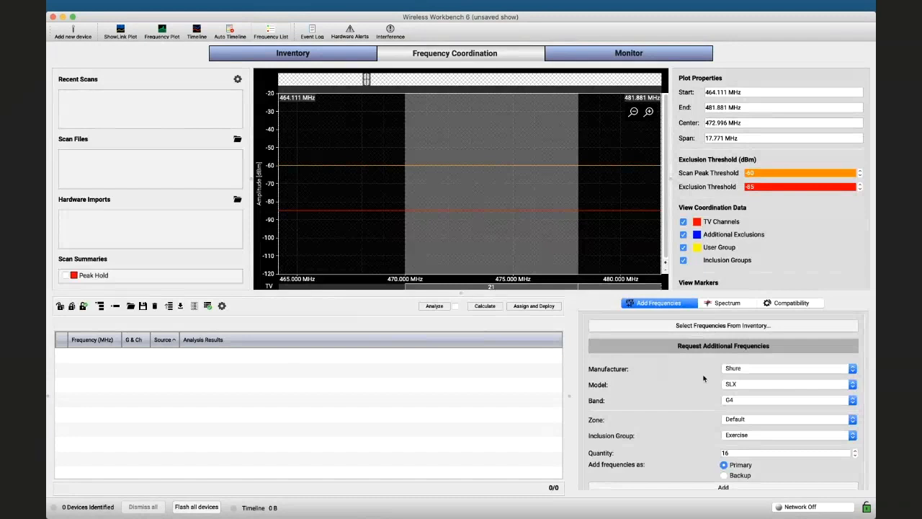
left_click(740, 385)
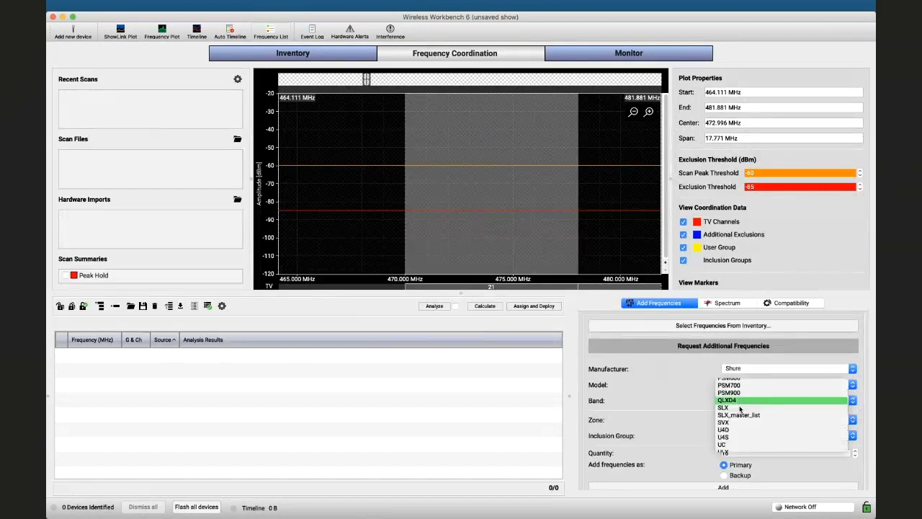
scroll(740, 409, "down", 5)
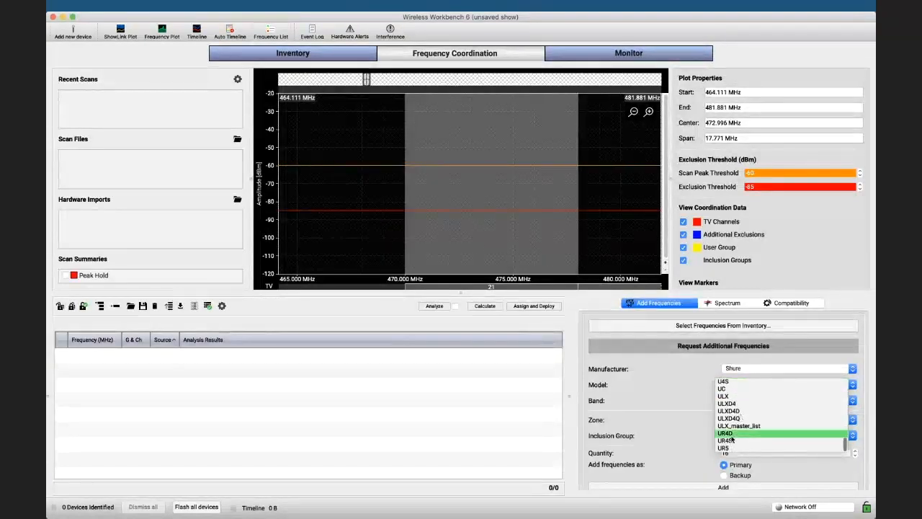
left_click(733, 433)
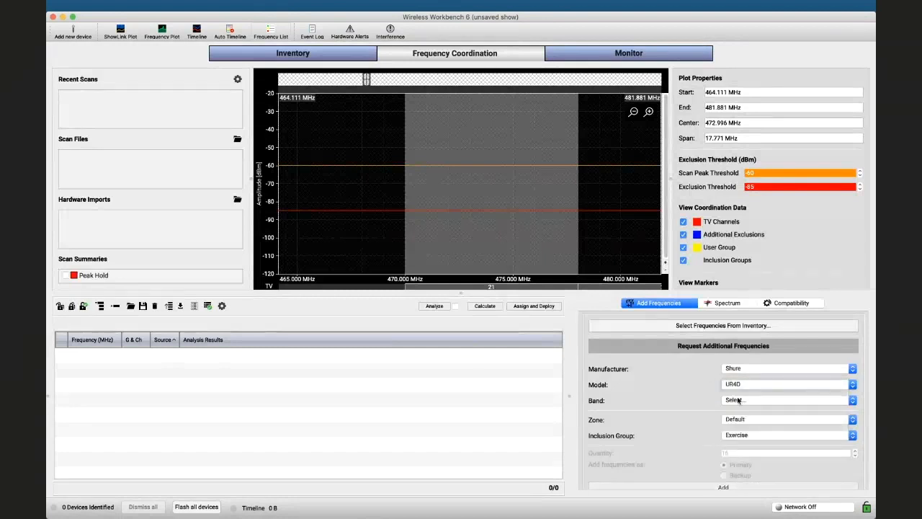
Add 16 primary UR4D frequencies in band G1E for the Exercise inclusion group and calculate them.
left_click(731, 401)
left_click(731, 405)
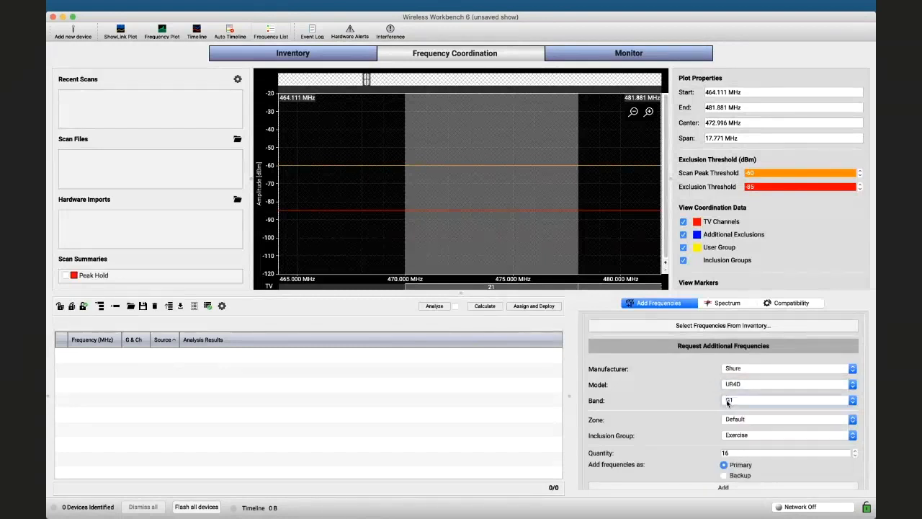
left_click(729, 402)
left_click(724, 412)
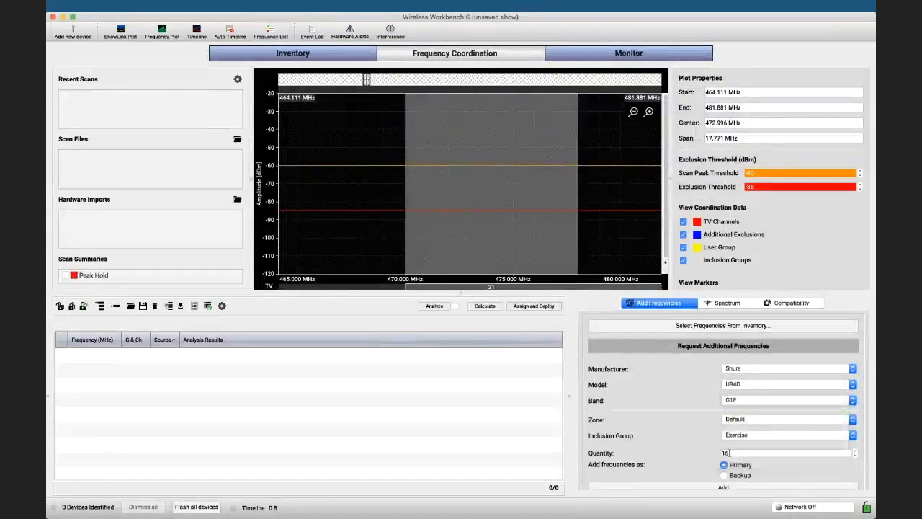
left_click(719, 487)
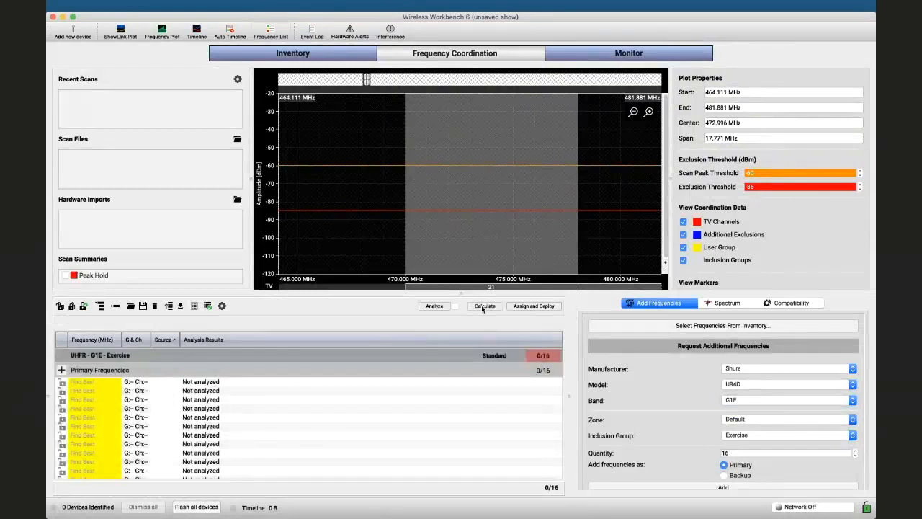
left_click(484, 306)
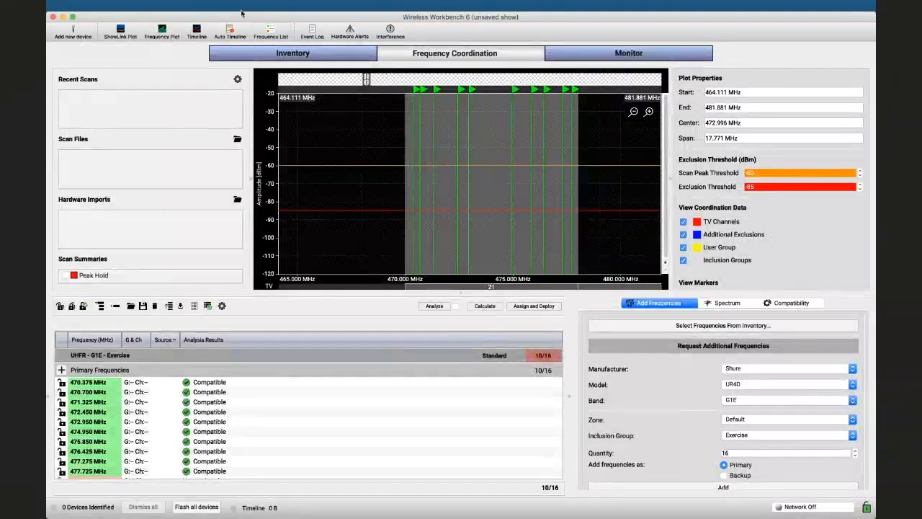
Open the Zone Manager and add a zone named "Room 1".
left_click(219, 9)
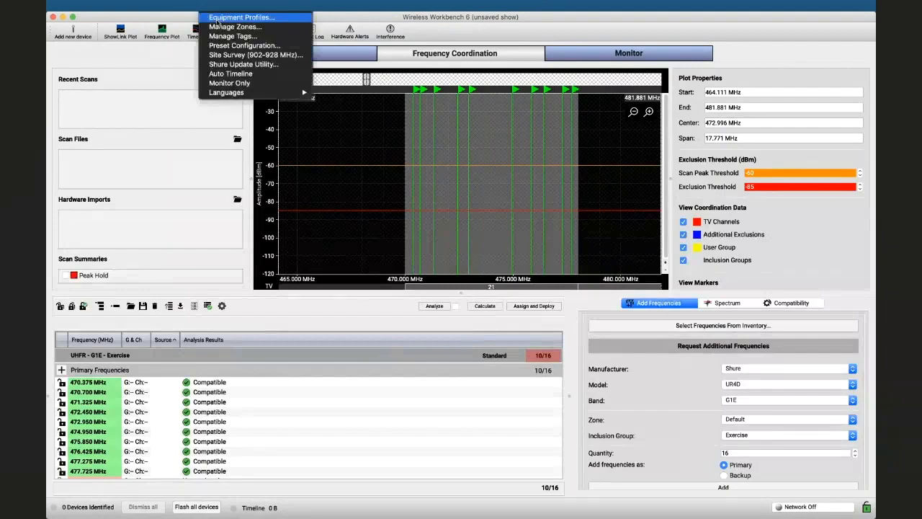
left_click(235, 26)
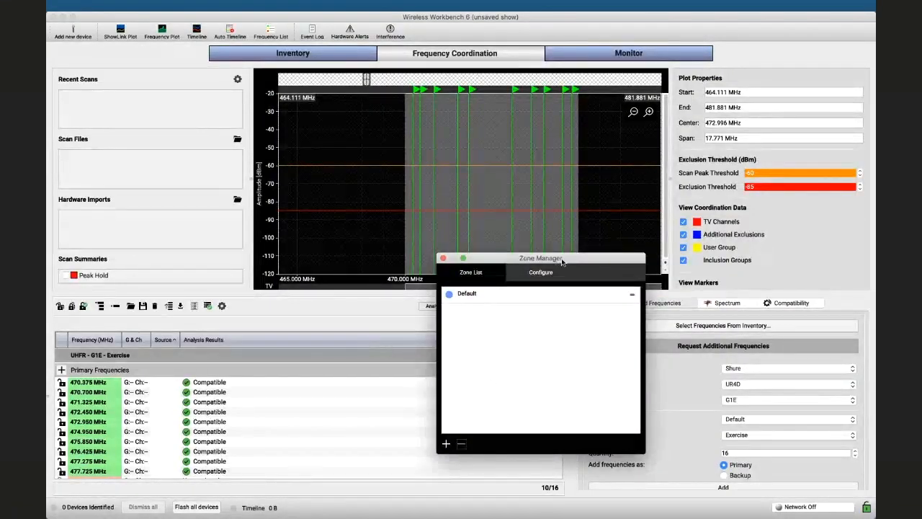
left_click_drag(562, 262, 570, 228)
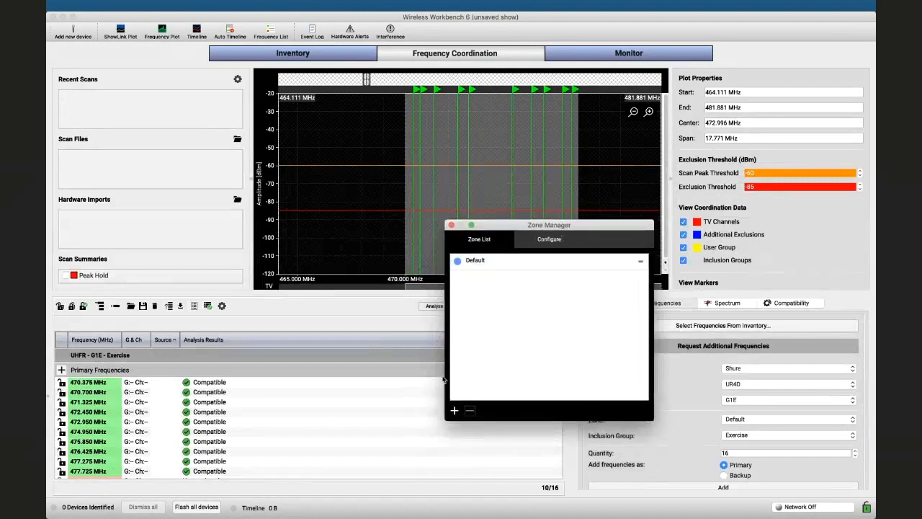
left_click(454, 410)
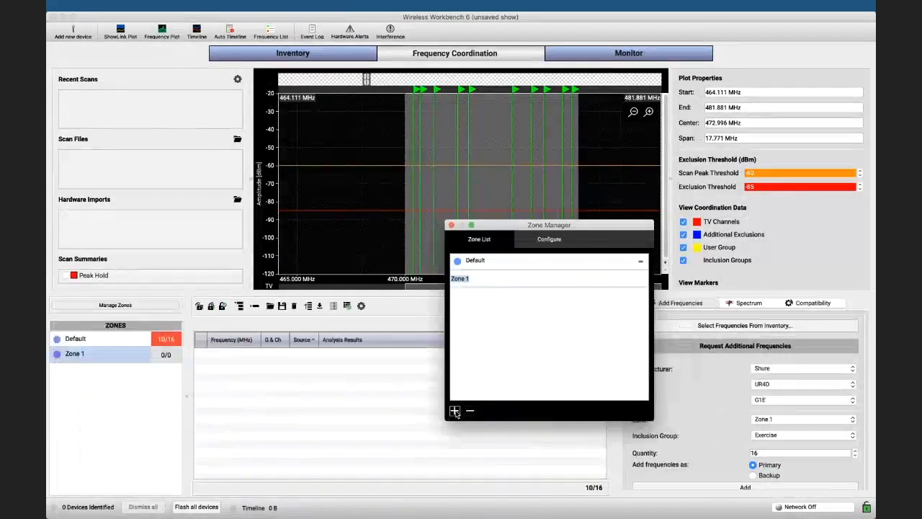
type("Room")
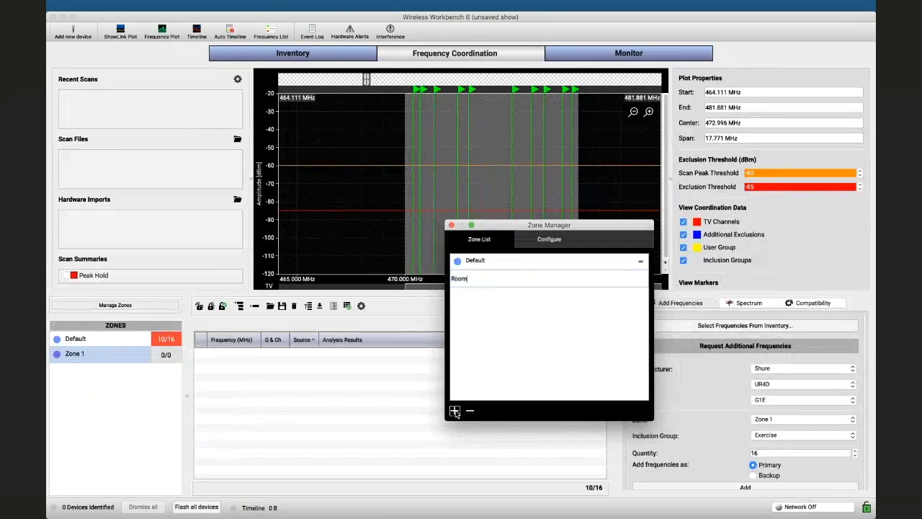
type(" 1")
key("Return")
Add two more zones and name them "Room 2" and "Room 3".
left_click(454, 410)
left_click(455, 410)
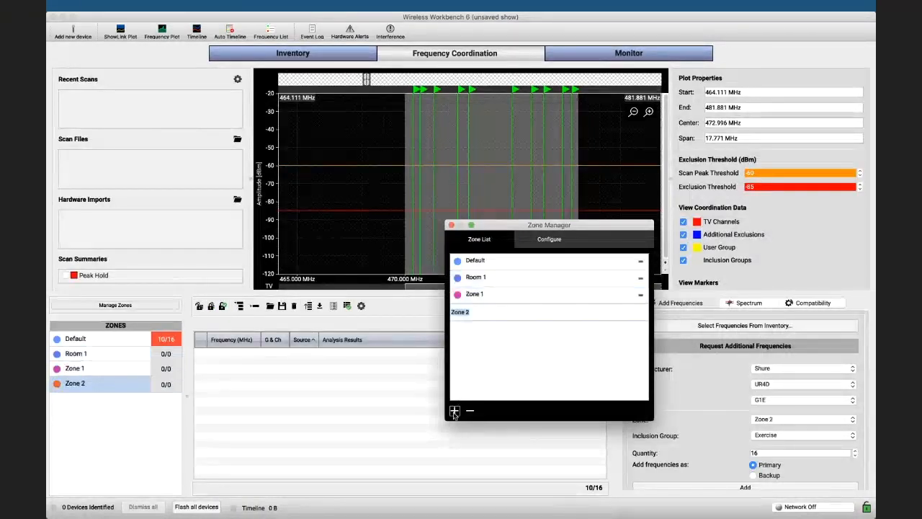
double_click(479, 295)
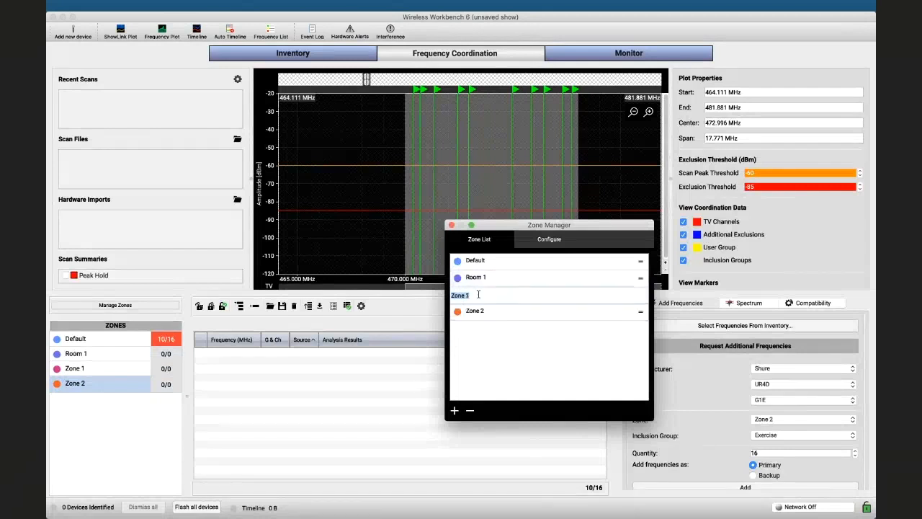
type("Room 2")
key("Return")
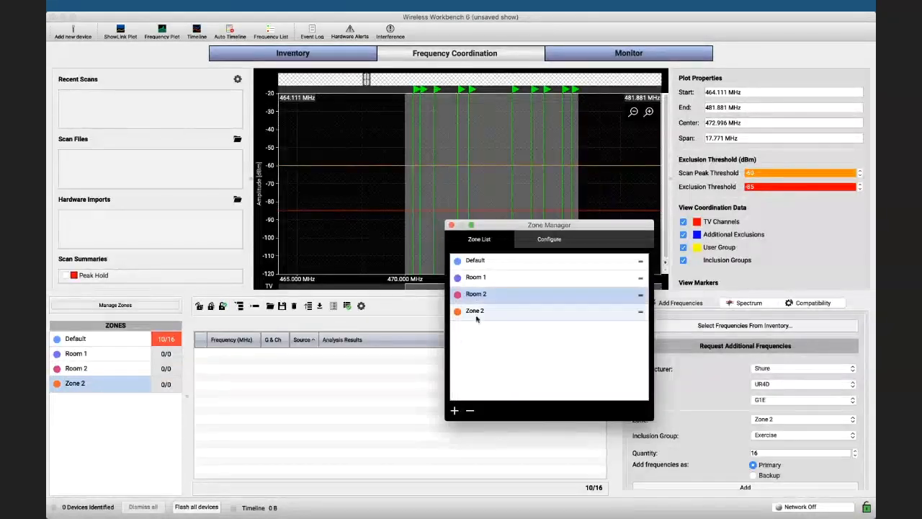
double_click(475, 312)
type("Room 3")
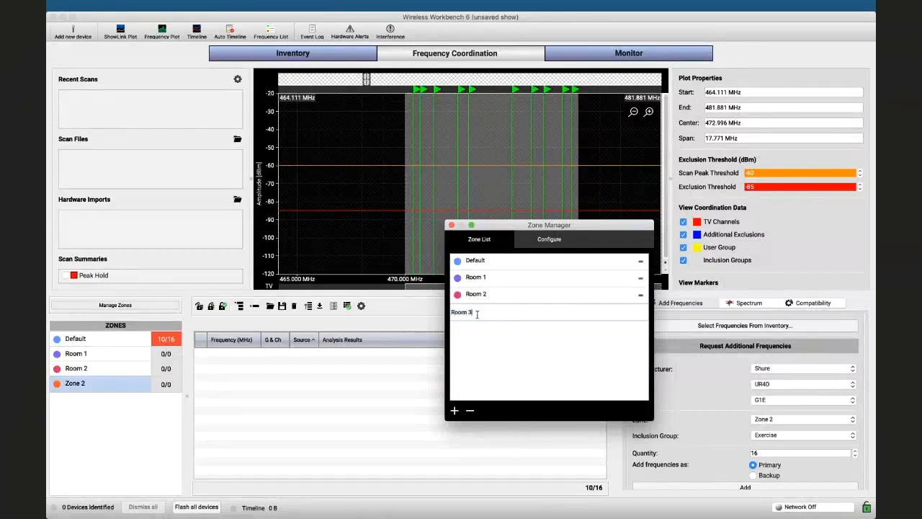
key("Return")
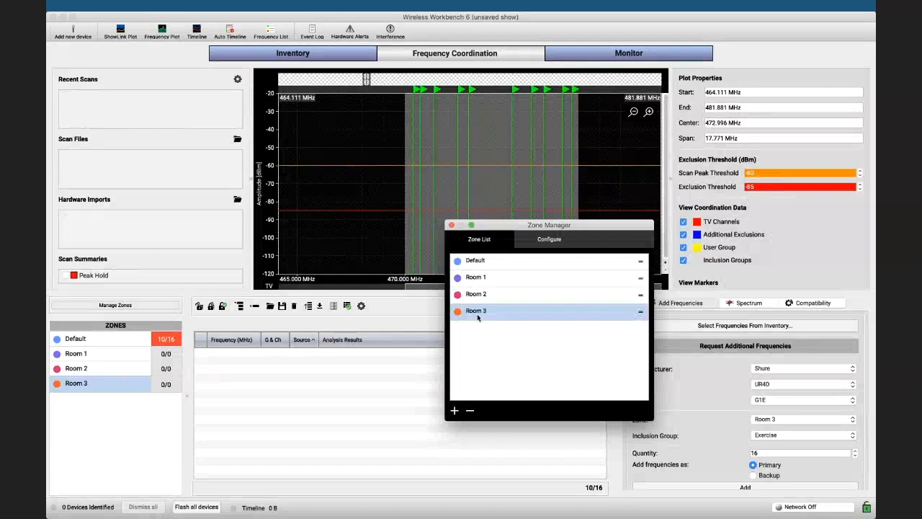
Close the Zone Manager and move the first five compatible frequencies of the Default zone, up to 472.950 MHz, to Room 1.
left_click(452, 227)
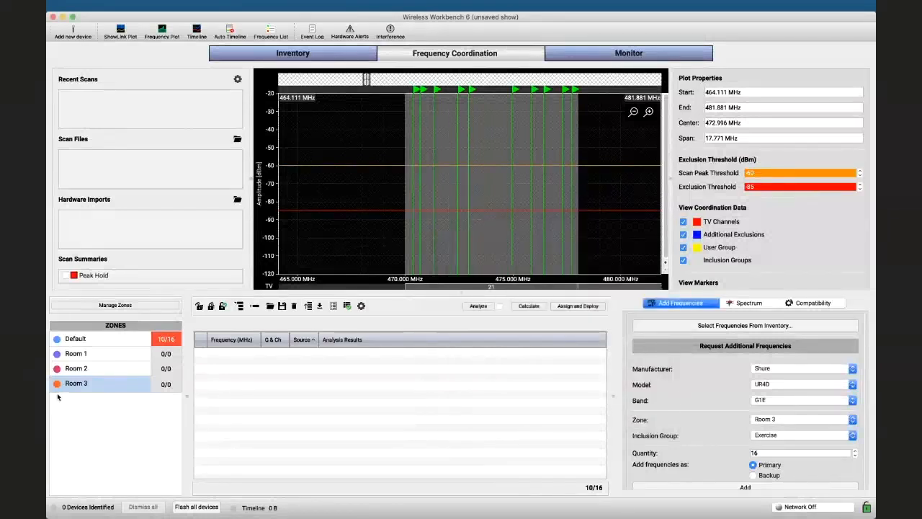
left_click(100, 338)
left_click(229, 383)
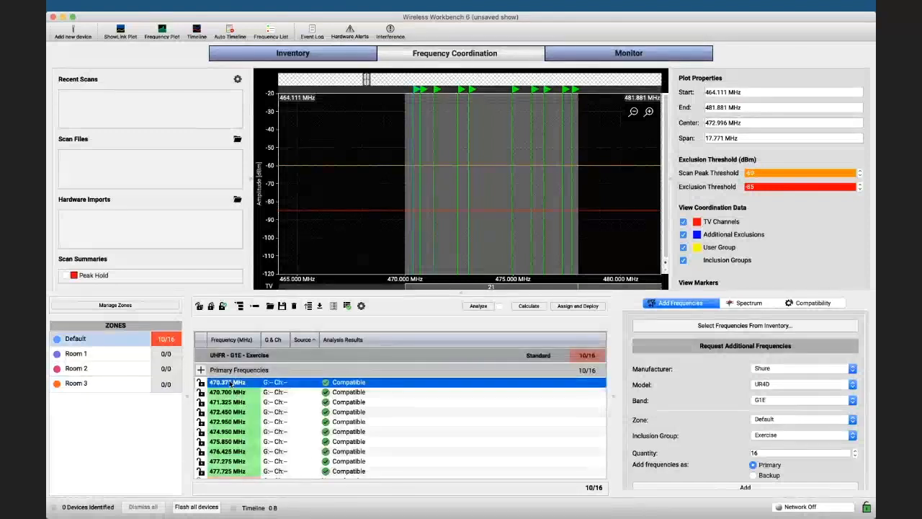
key("shift+Down")
key("shift+Down")
key("shift+Down")
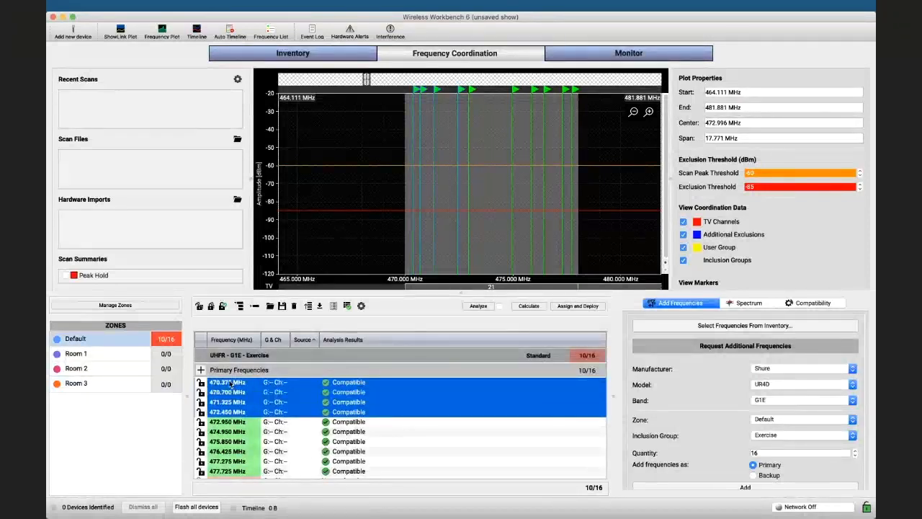
key("shift+Down")
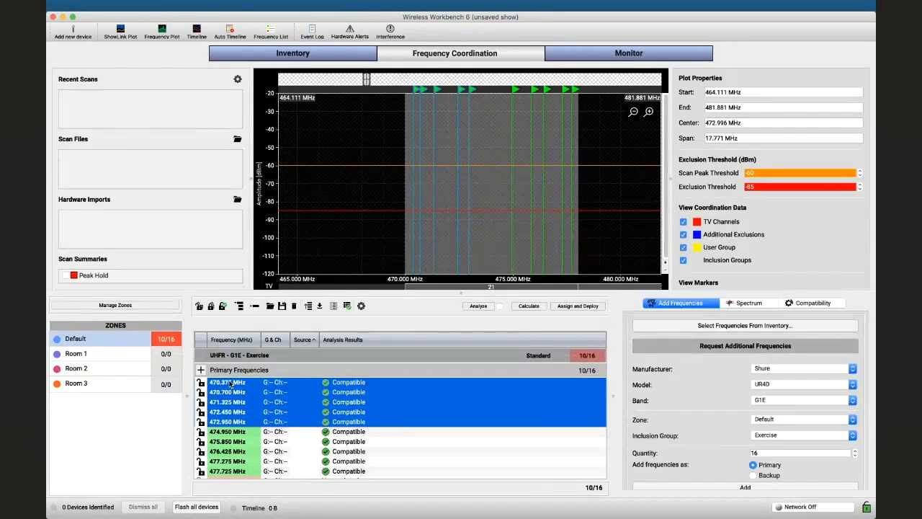
right_click(230, 384)
mouse_move(279, 400)
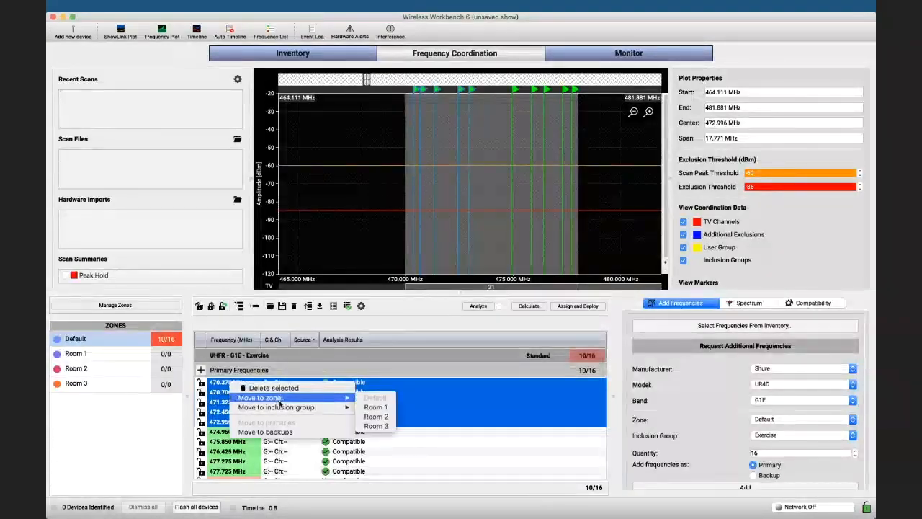
left_click(384, 409)
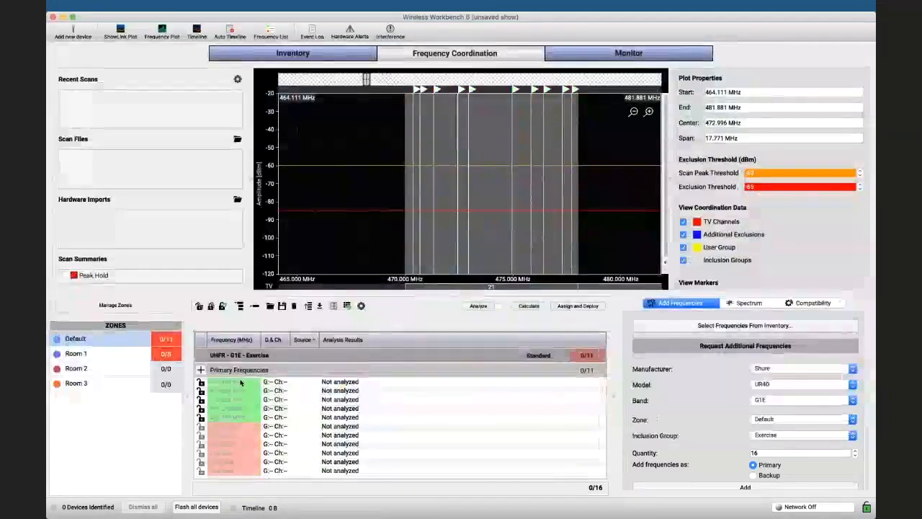
Move the five frequencies from 474.950 to 477.725 MHz plus the first Find Best entry from the Default zone to Room 2.
left_click(239, 382)
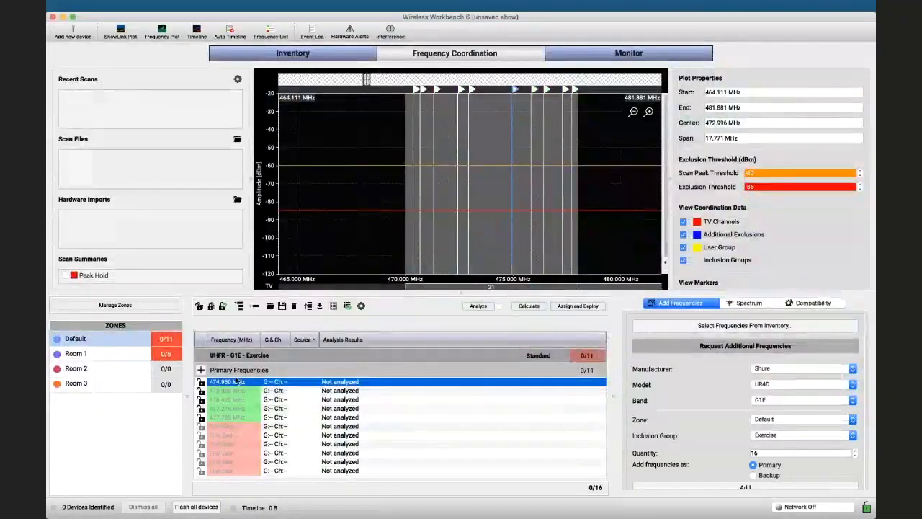
key("shift+Down")
key("shift+Down")
key("shift+Down")
key("shift+Down")
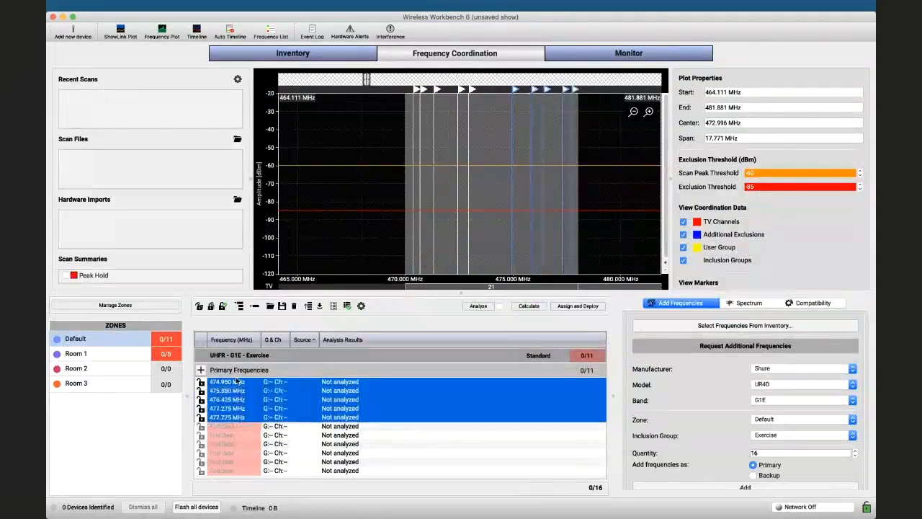
key("shift+Down")
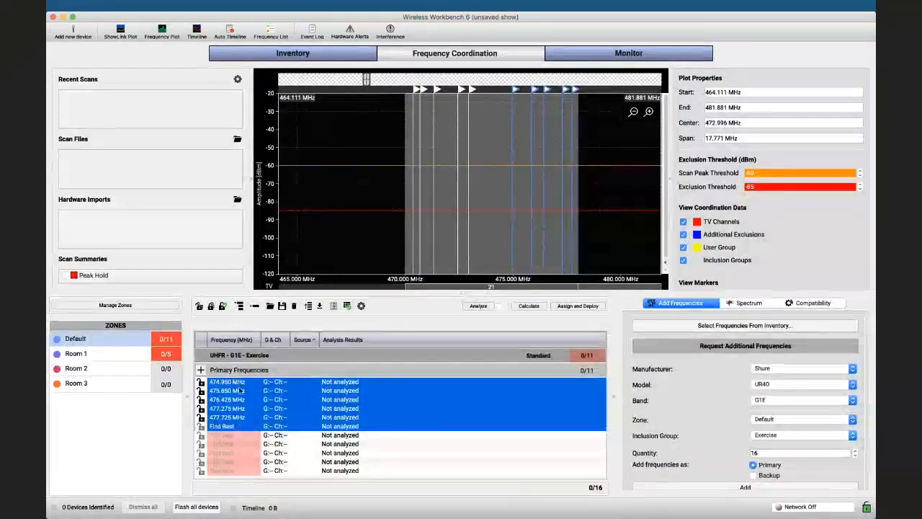
right_click(239, 390)
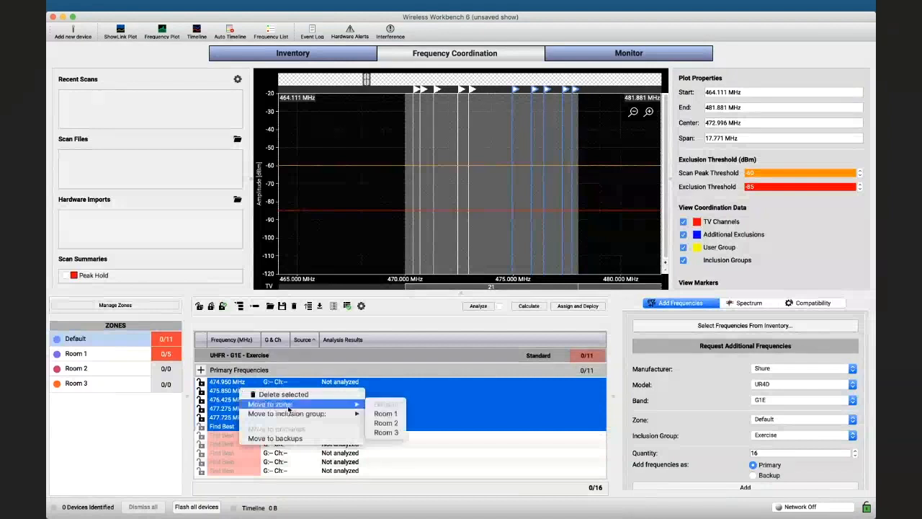
mouse_move(359, 416)
left_click(380, 418)
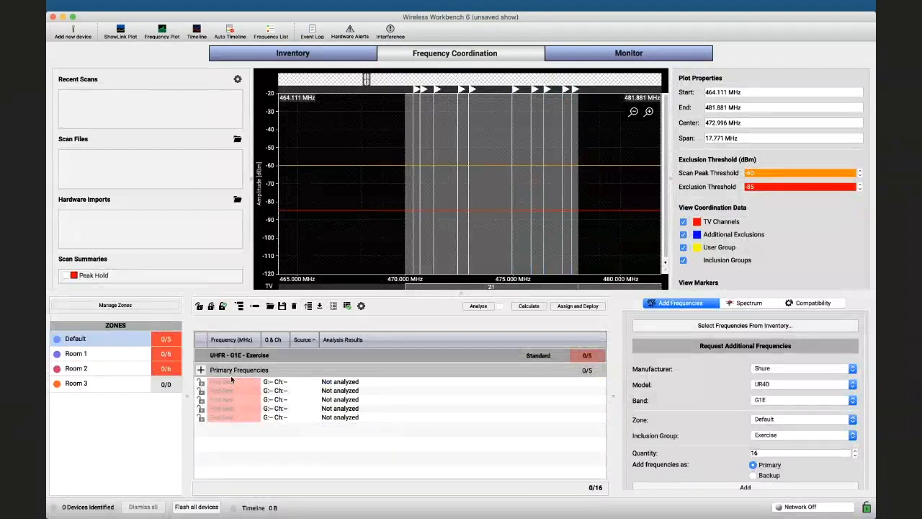
Move all remaining Find Best entries from the Default zone to Room 3 and calculate frequencies for the zones.
left_click(229, 382)
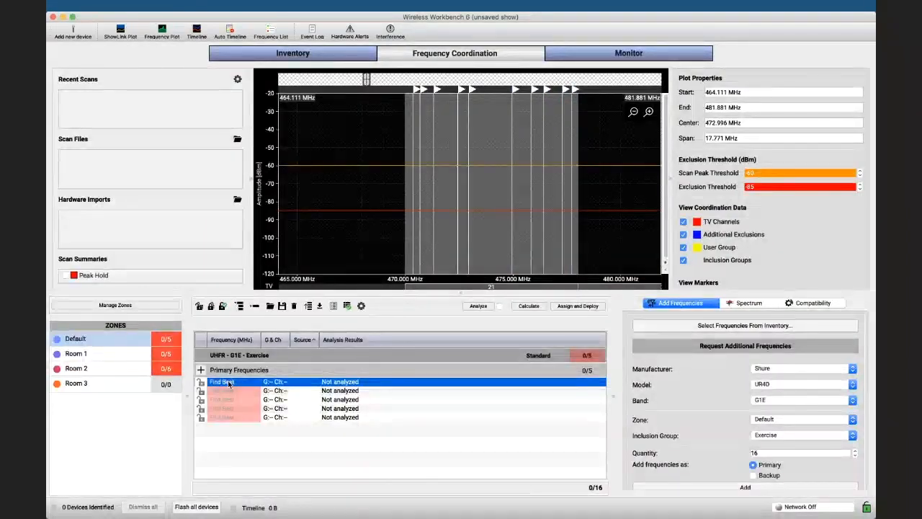
key("super+a")
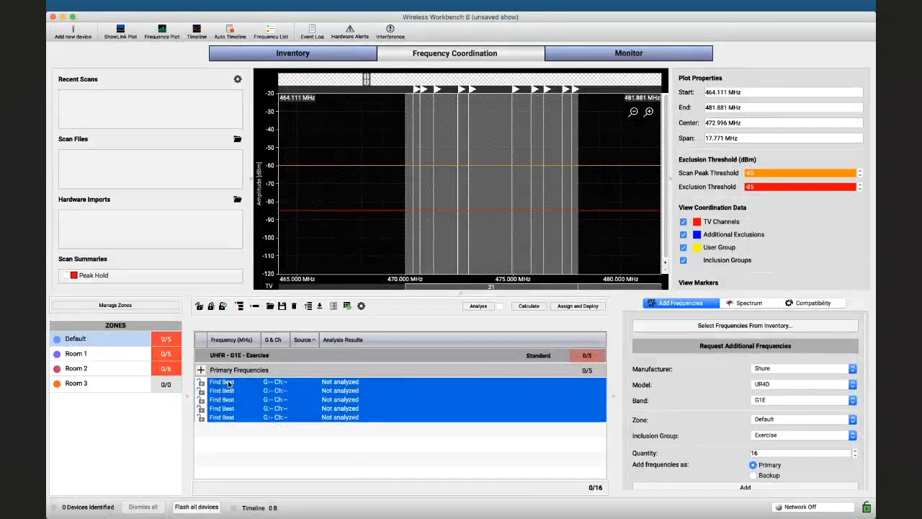
right_click(228, 383)
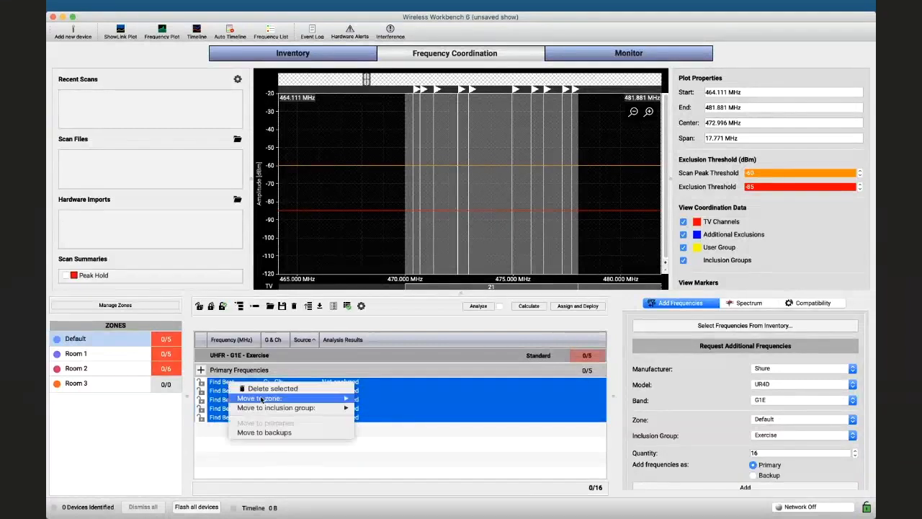
mouse_move(292, 408)
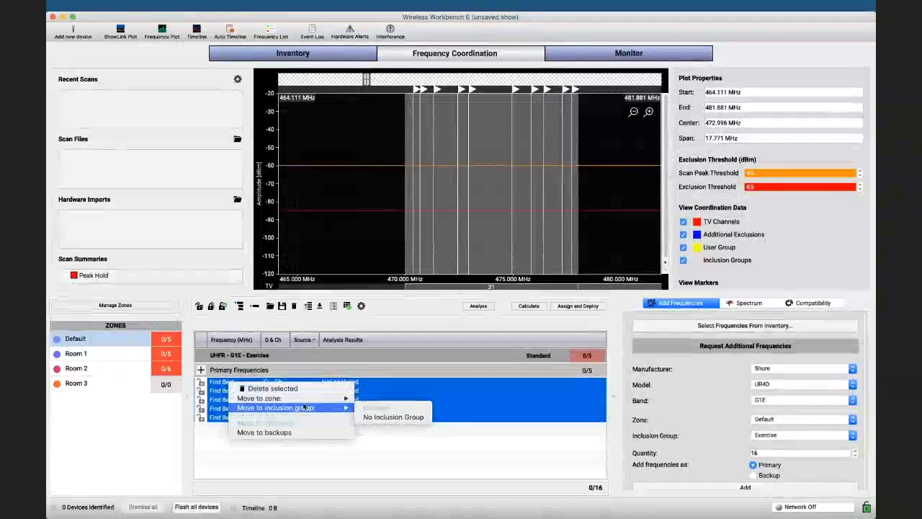
mouse_move(317, 398)
left_click(376, 426)
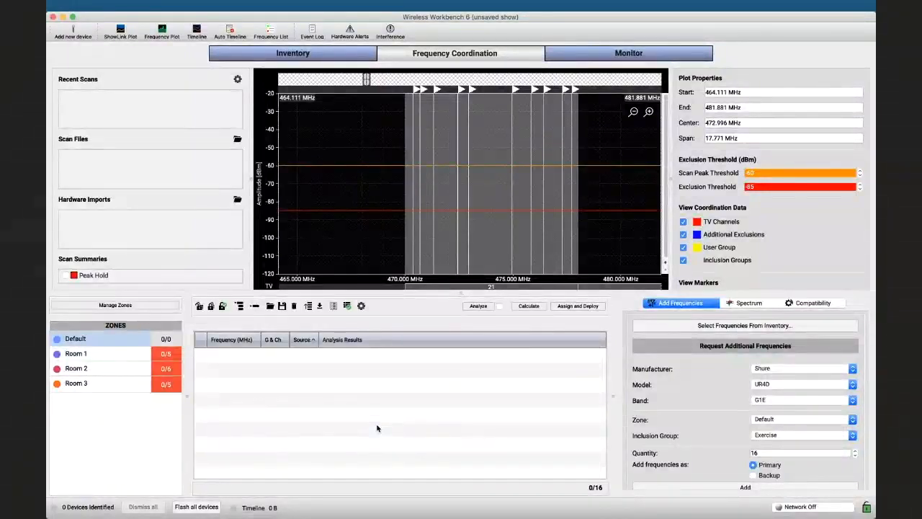
left_click(526, 306)
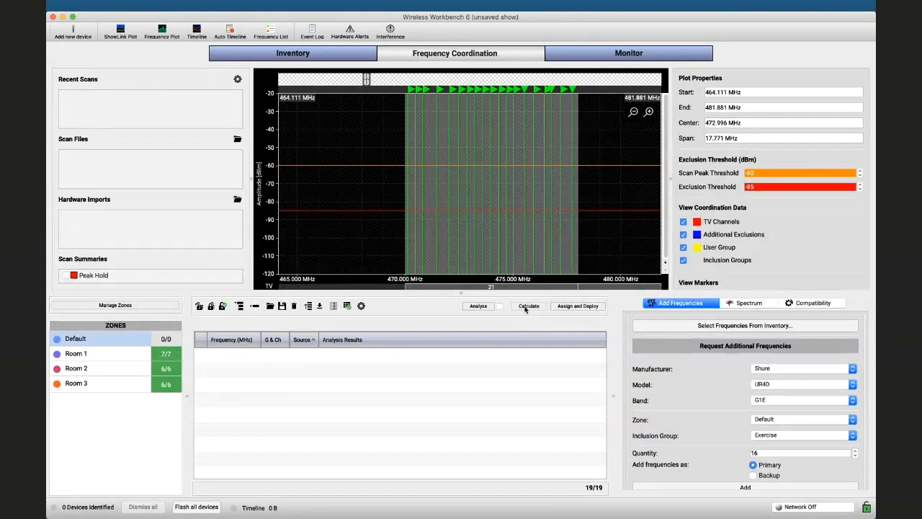
Make Room 1 and Room 2 respect each other's intermodulation products in the zone configuration and recalculate the frequencies.
left_click(205, 8)
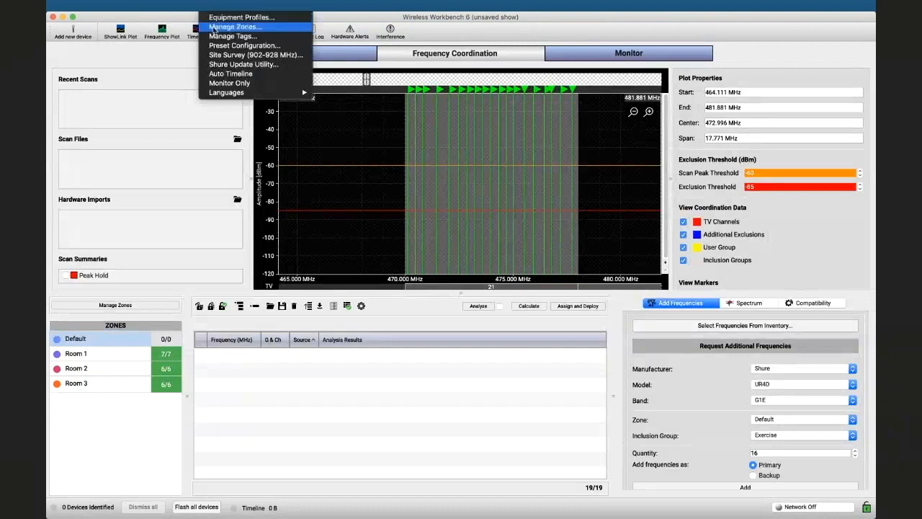
left_click(216, 26)
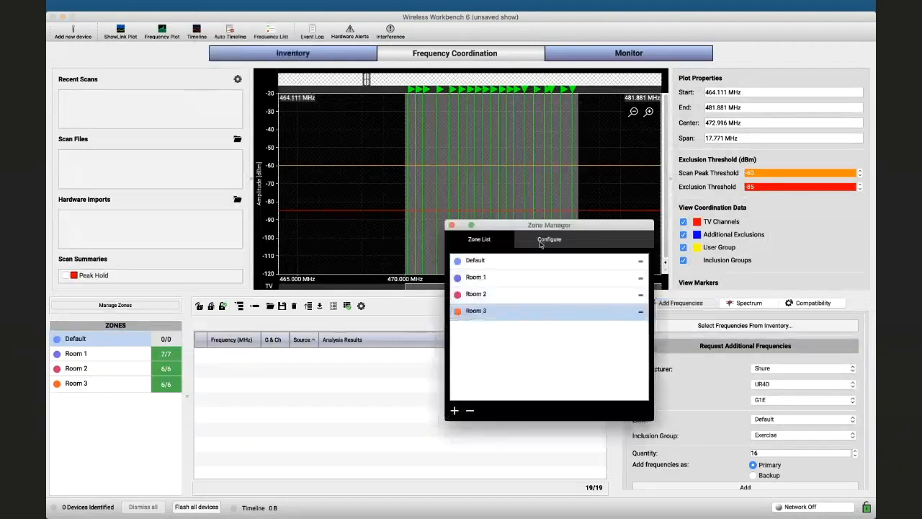
left_click(540, 243)
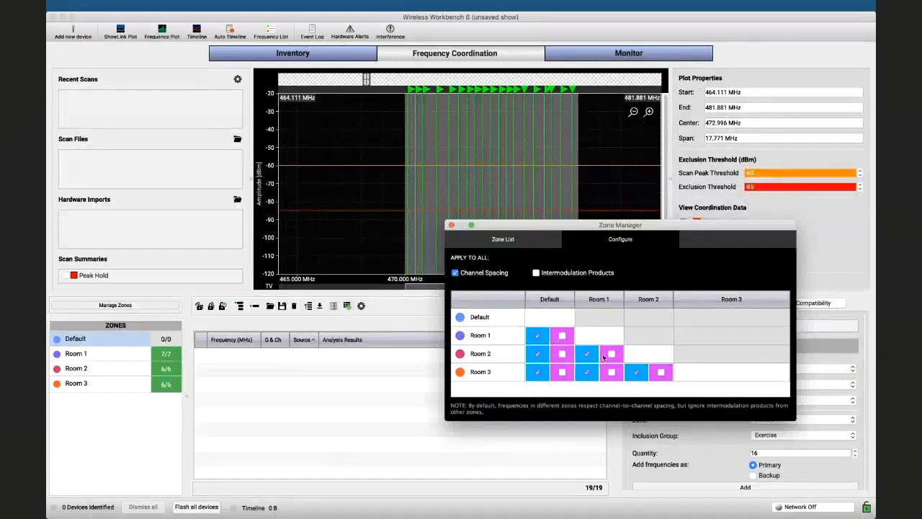
left_click(611, 355)
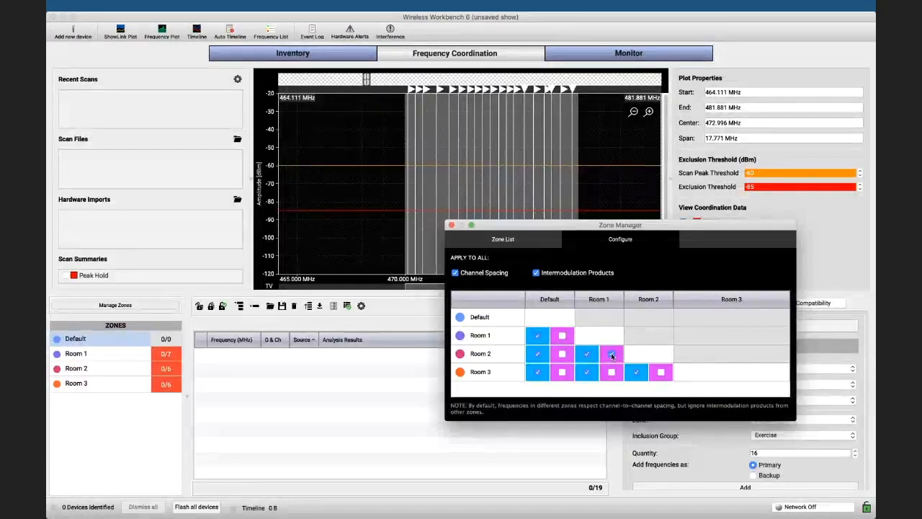
left_click(451, 225)
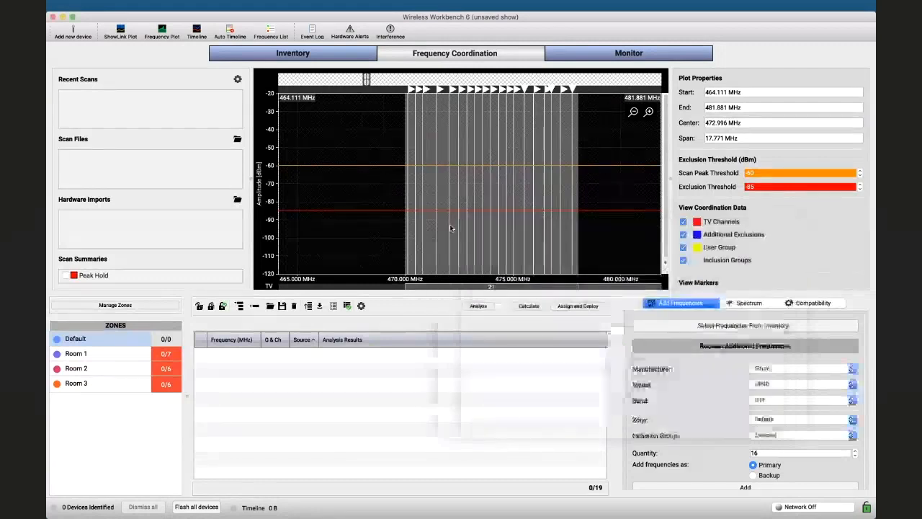
left_click(530, 306)
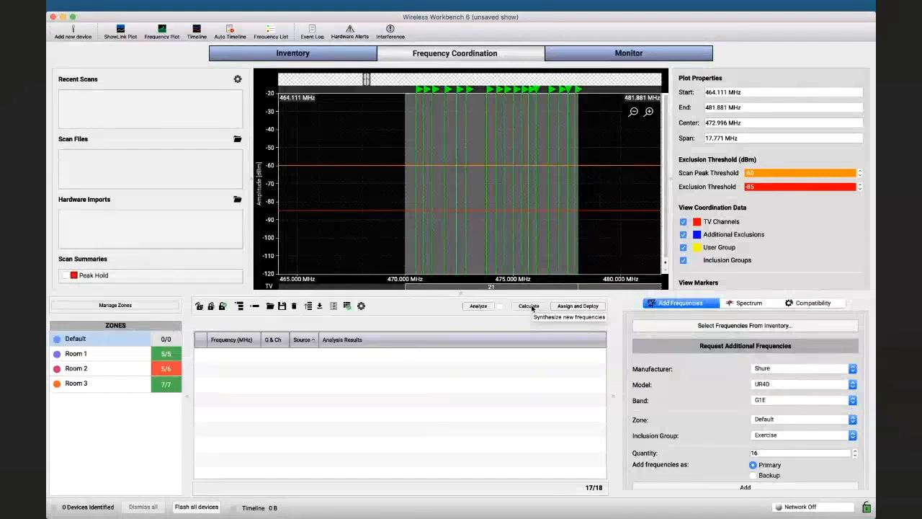
Check Room 3's frequencies, set Room 2's UHFR G1E group to the More Frequencies compatibility level, and recalculate, stopping the calculation early.
left_click(83, 384)
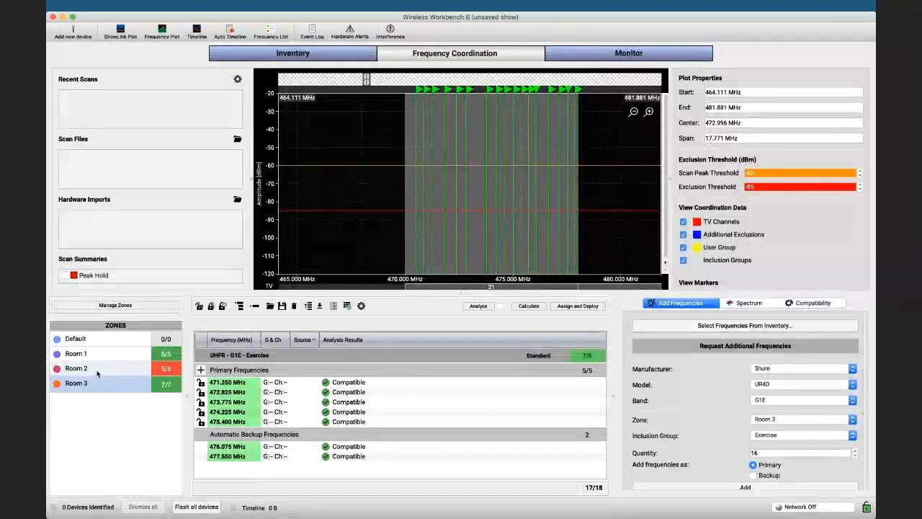
left_click(98, 371)
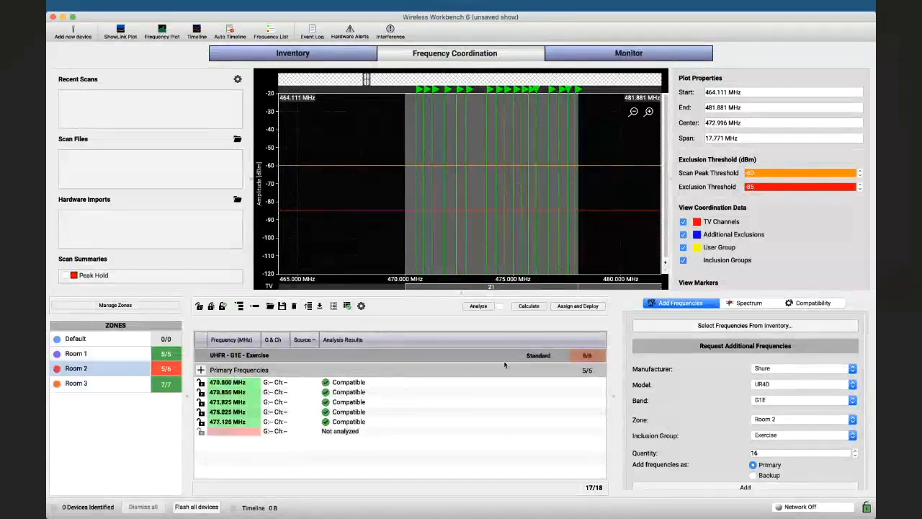
left_click(518, 356)
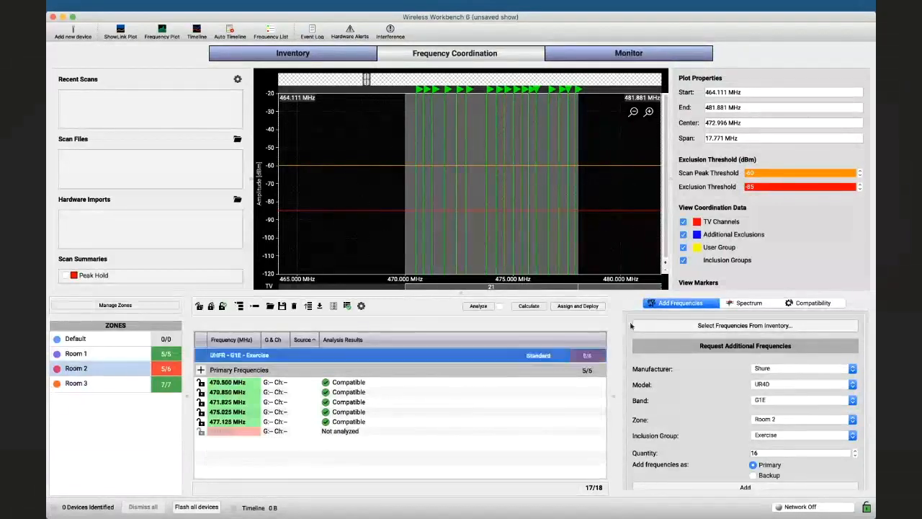
left_click(802, 305)
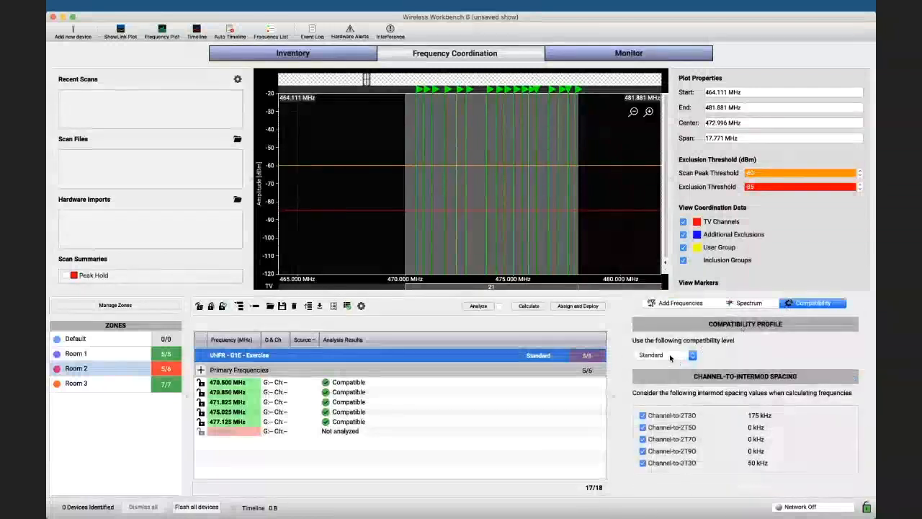
left_click(666, 360)
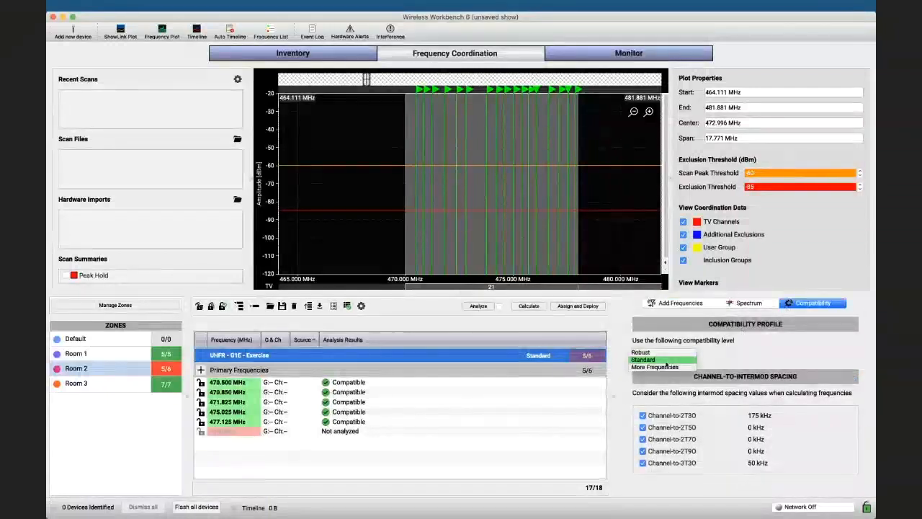
left_click(665, 368)
left_click(529, 305)
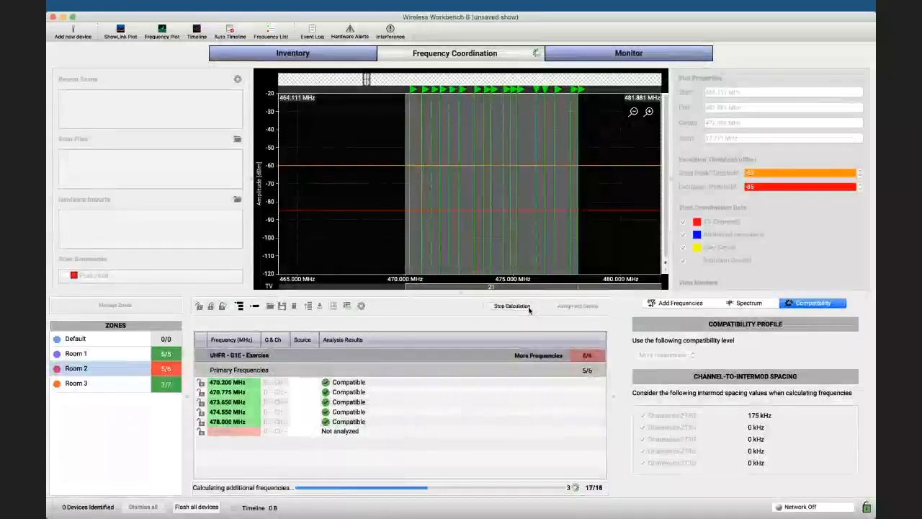
left_click(512, 306)
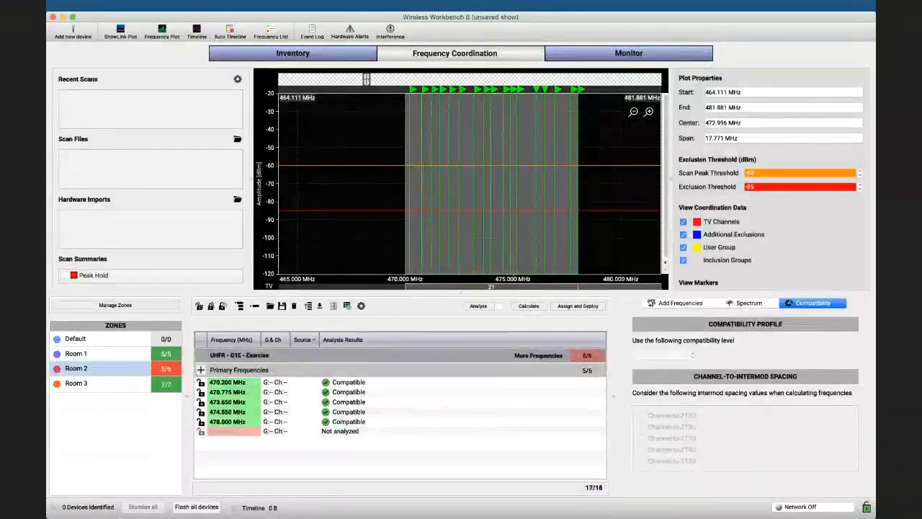
Review the frequency lists of Room 1, Room 2 and Room 3 for assignment and deploy them to the inventory.
left_click(108, 354)
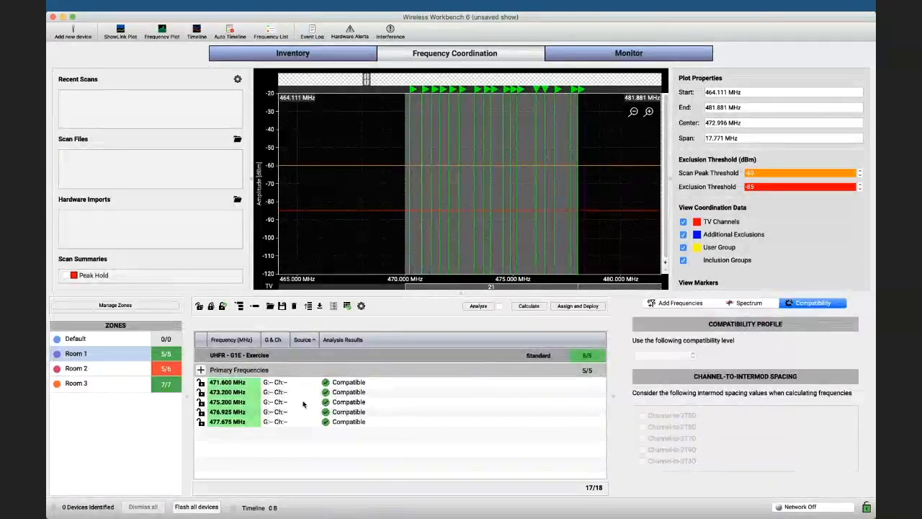
left_click(585, 308)
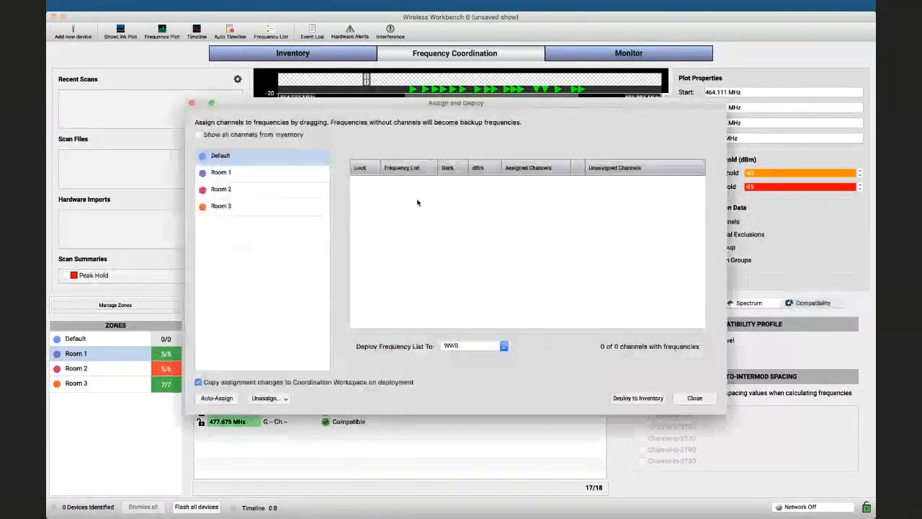
left_click(282, 173)
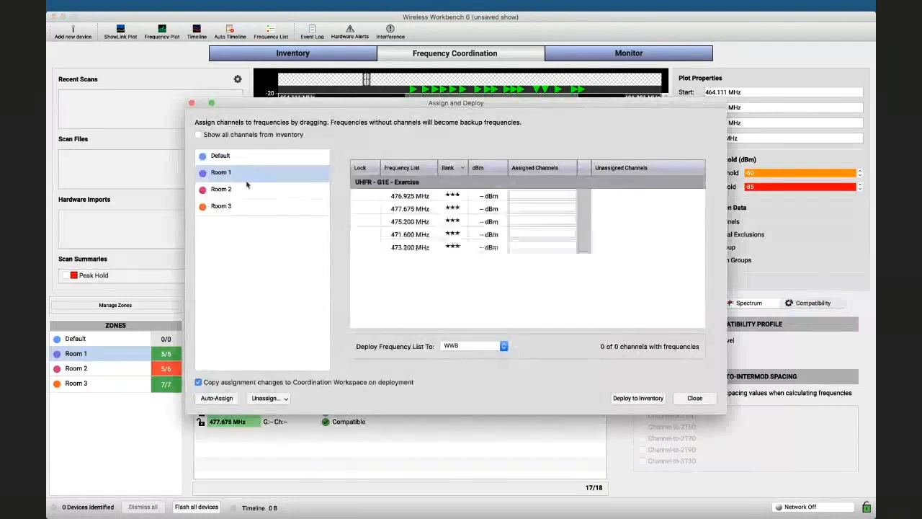
left_click(246, 187)
left_click(252, 207)
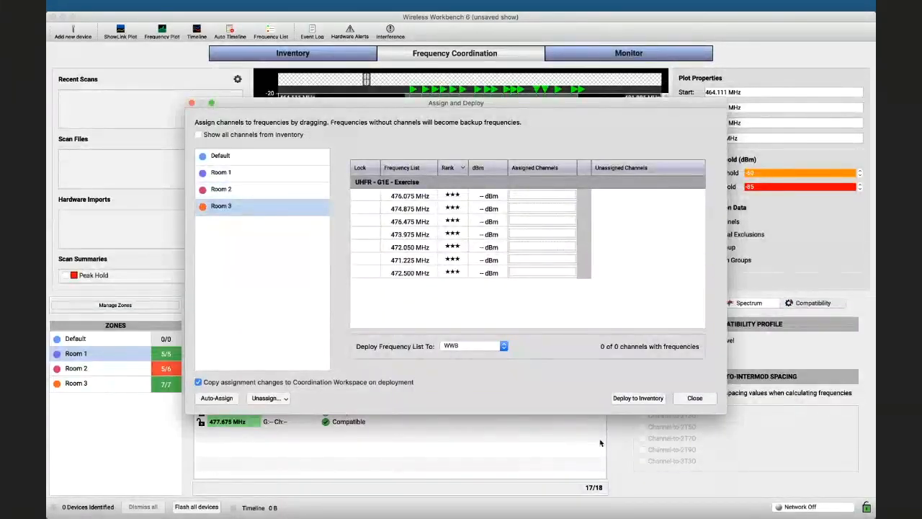
left_click(628, 399)
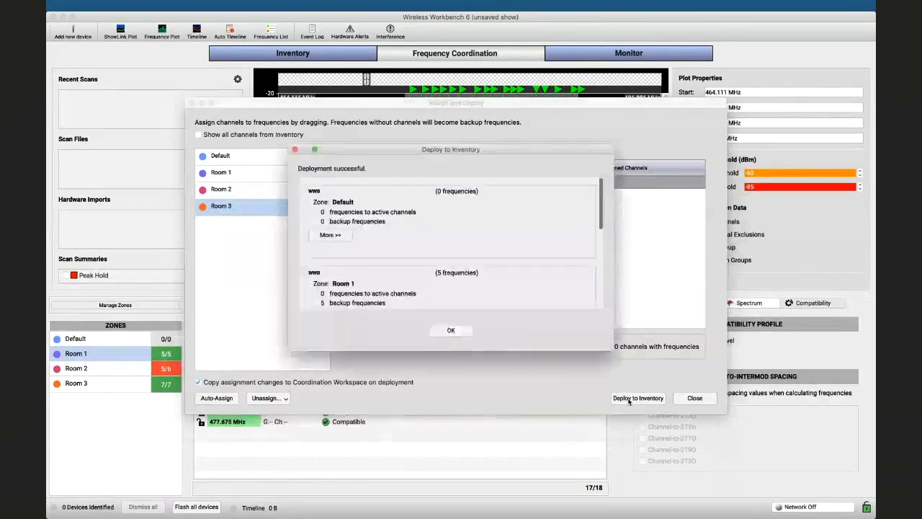
Dismiss the deployment report and assignment window, and choose Shure QLXD4 in band G51 as a new inventory device.
left_click(447, 329)
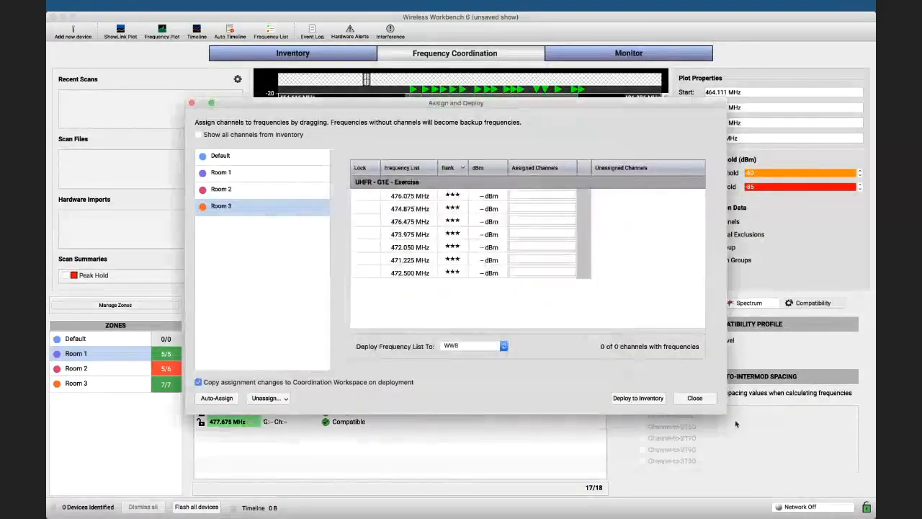
left_click(694, 398)
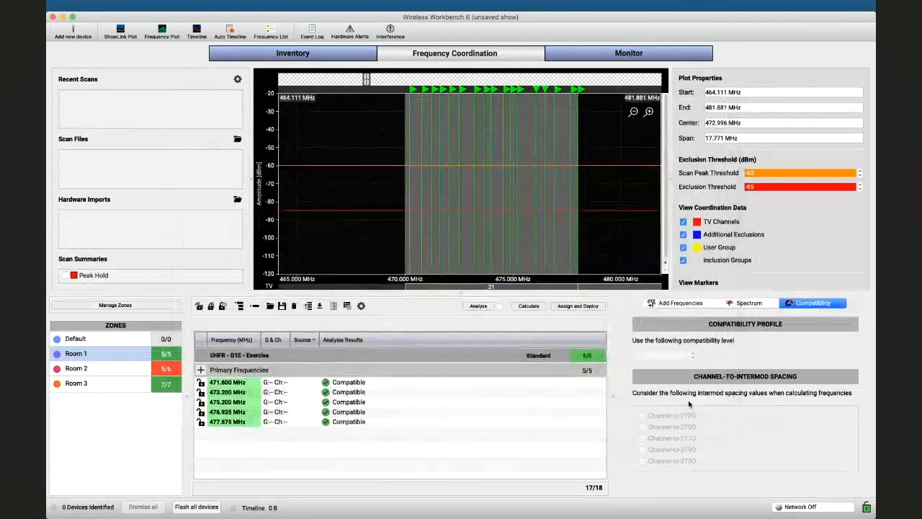
left_click(308, 54)
left_click(71, 31)
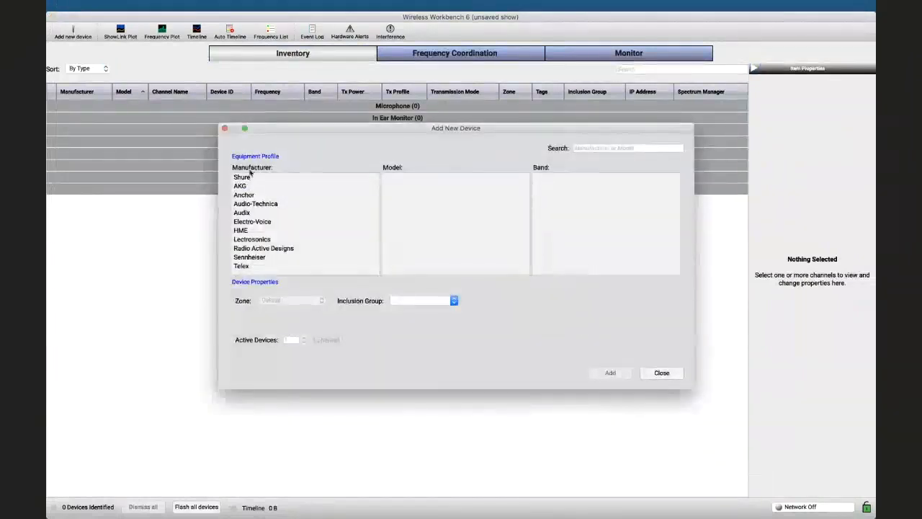
left_click(240, 178)
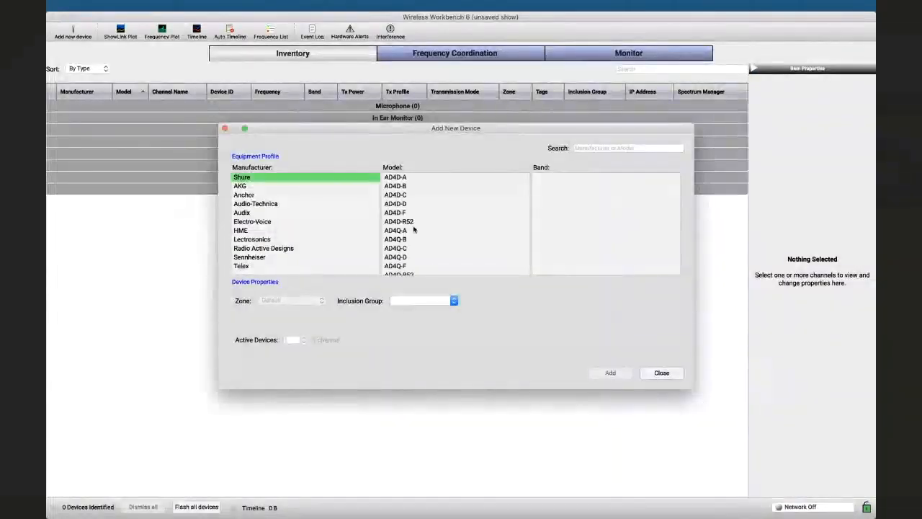
scroll(412, 205, "down", 5)
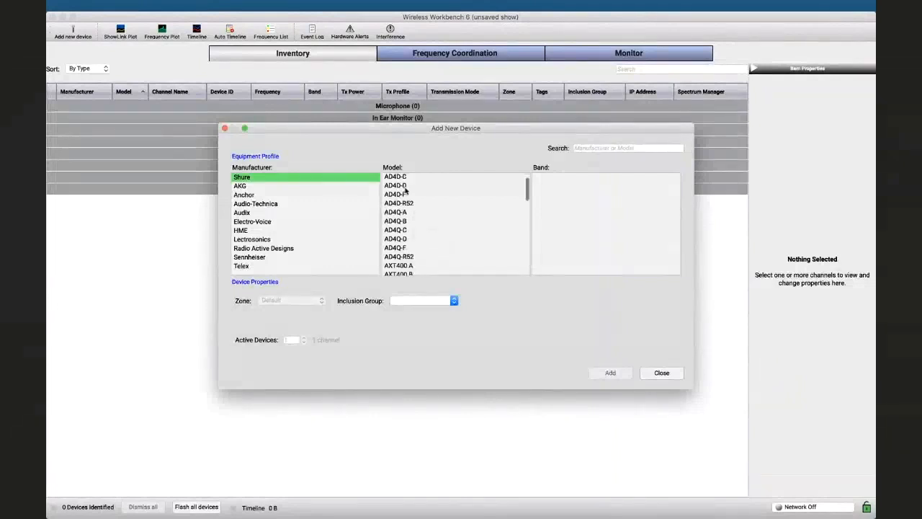
scroll(405, 190, "down", 3)
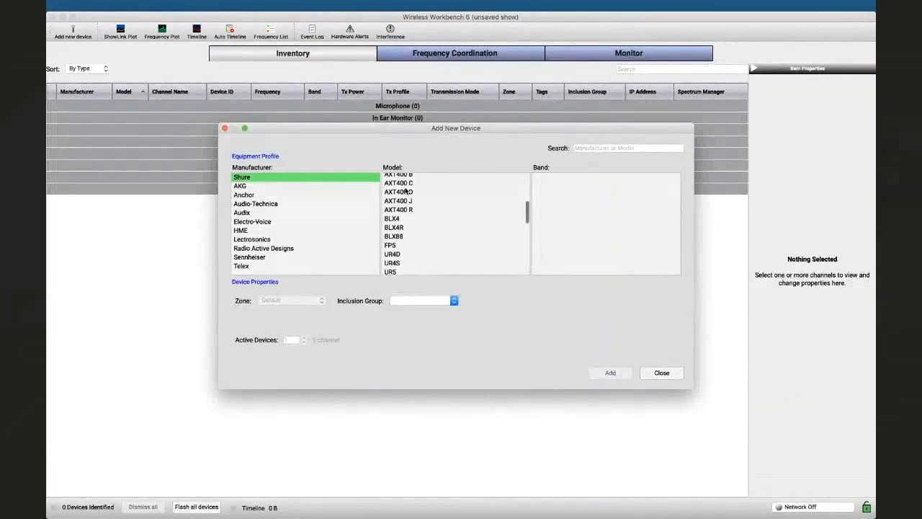
scroll(406, 191, "up", 3)
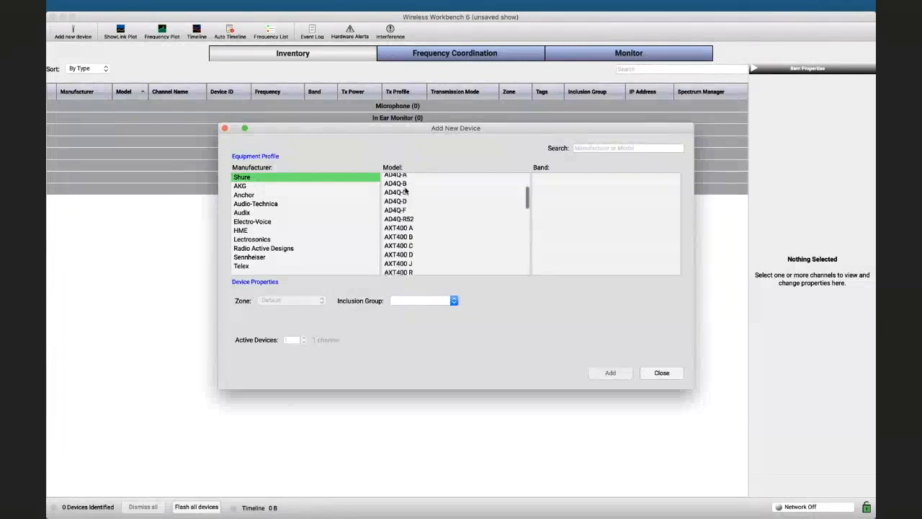
scroll(405, 191, "down", 8)
scroll(406, 190, "down", 4)
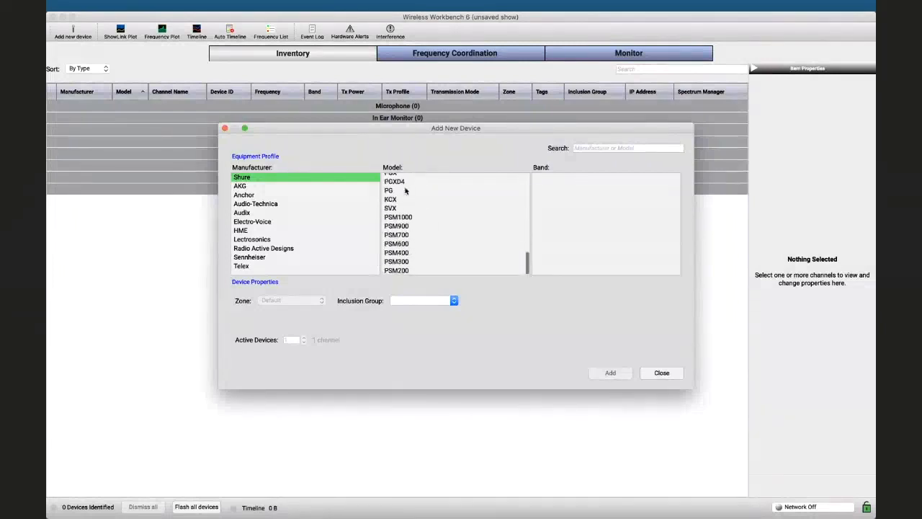
scroll(406, 190, "up", 2)
scroll(405, 190, "up", 2)
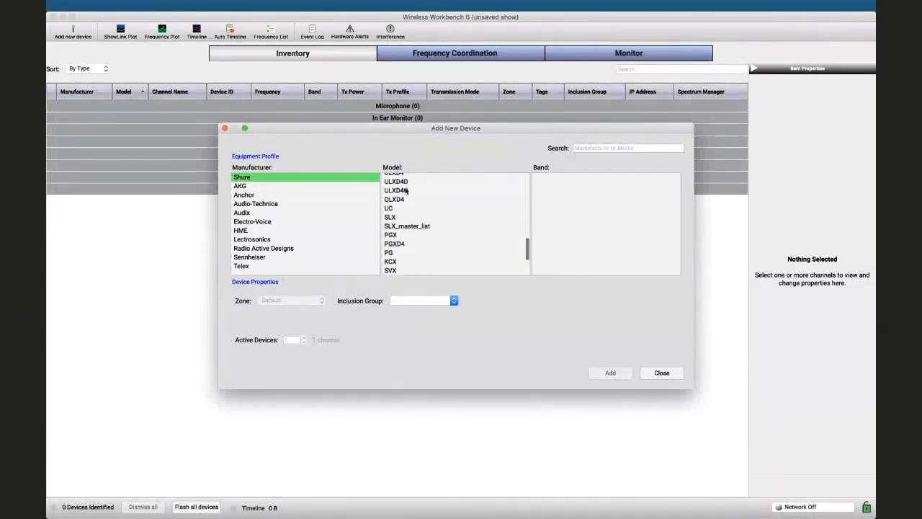
left_click(403, 198)
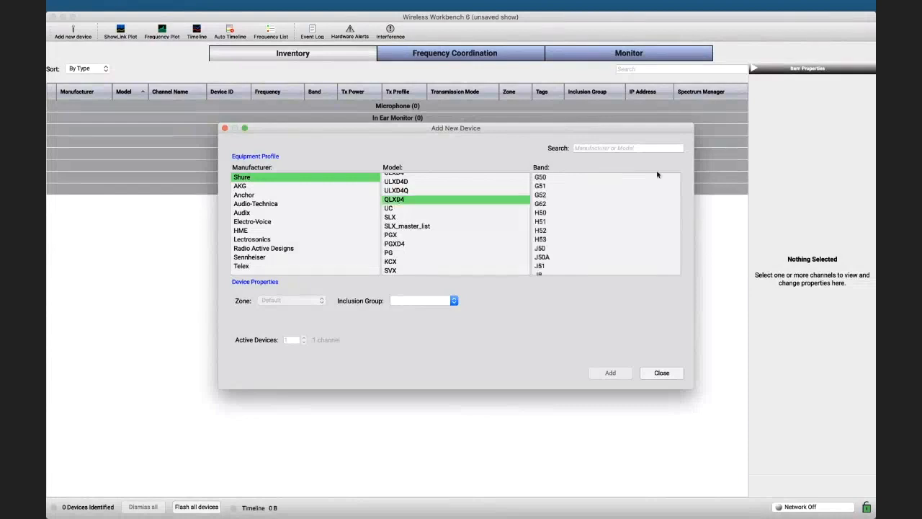
left_click(540, 187)
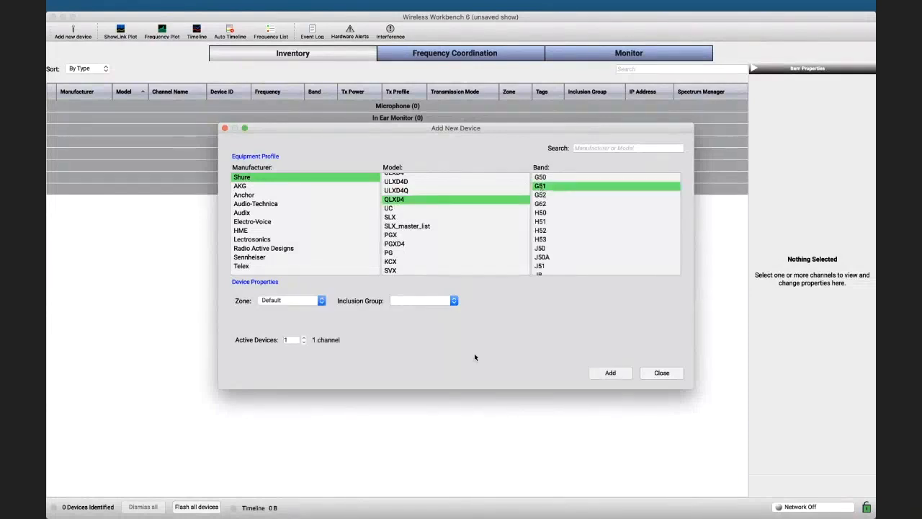
Put the new device in the Exercise inclusion group and add 16 active devices to the inventory.
left_click(417, 301)
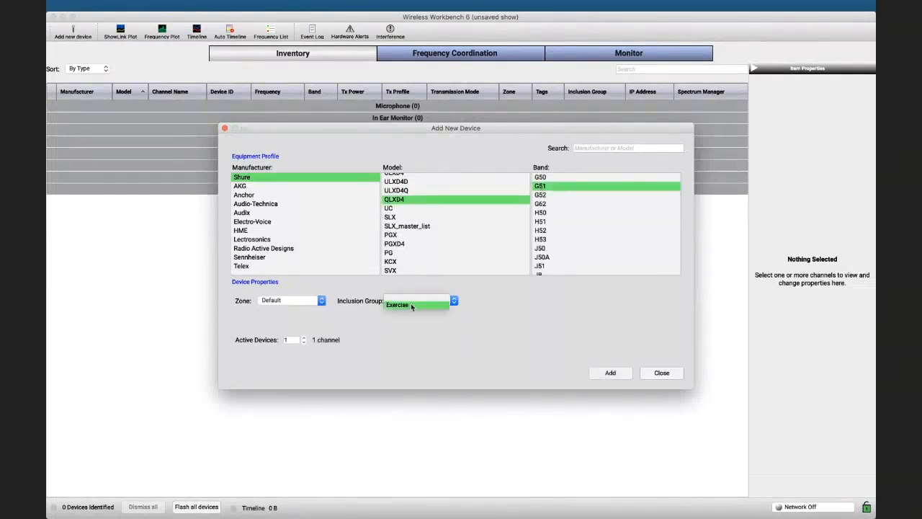
left_click(411, 313)
left_click(413, 303)
left_click(413, 308)
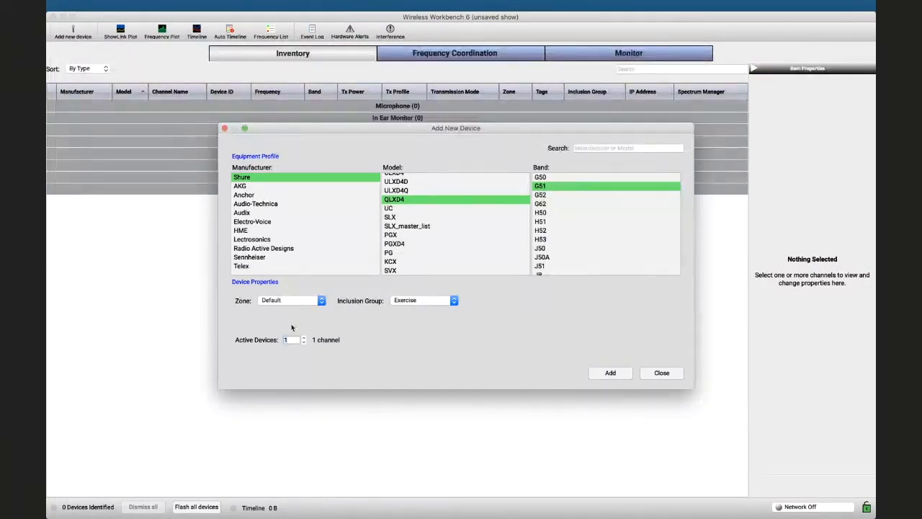
type("16")
left_click(610, 372)
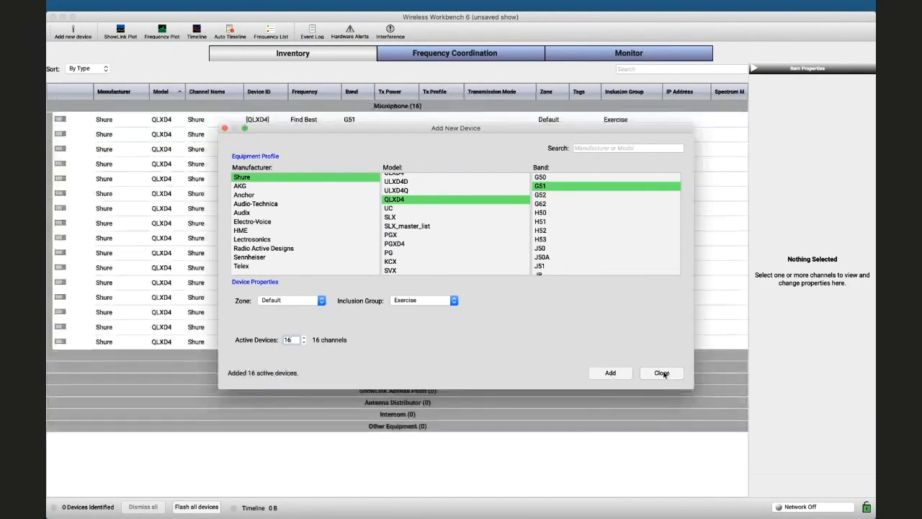
left_click(661, 372)
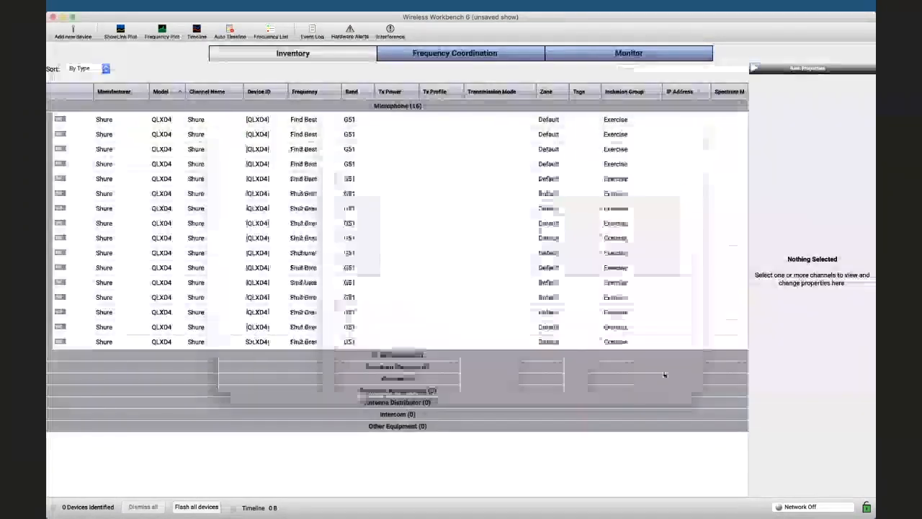
Assign the first five QLXD4 channels in the inventory to the Room 1 zone.
left_click(195, 124)
key("shift+Down")
key("shift+Down")
key("shift+Down")
key("shift+Down")
key("shift+Down")
key("shift+Down")
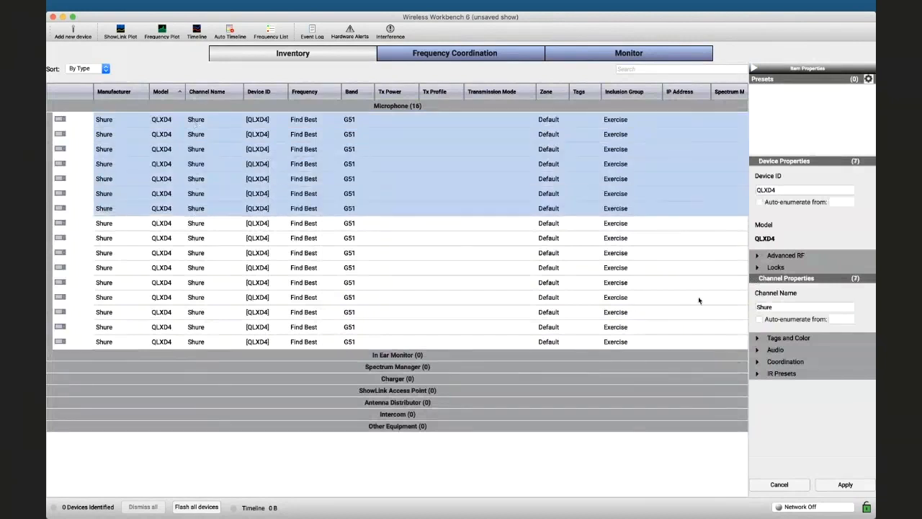
key("shift+Up")
key("shift+Up")
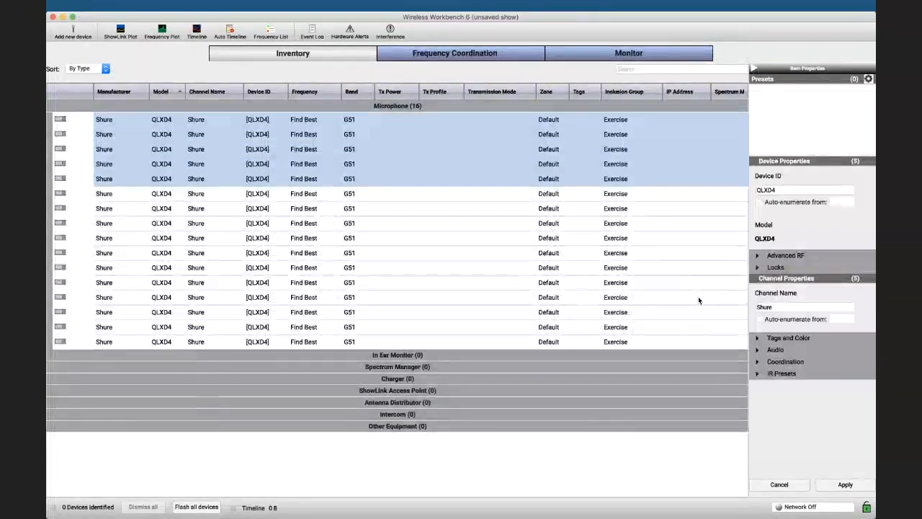
left_click(769, 363)
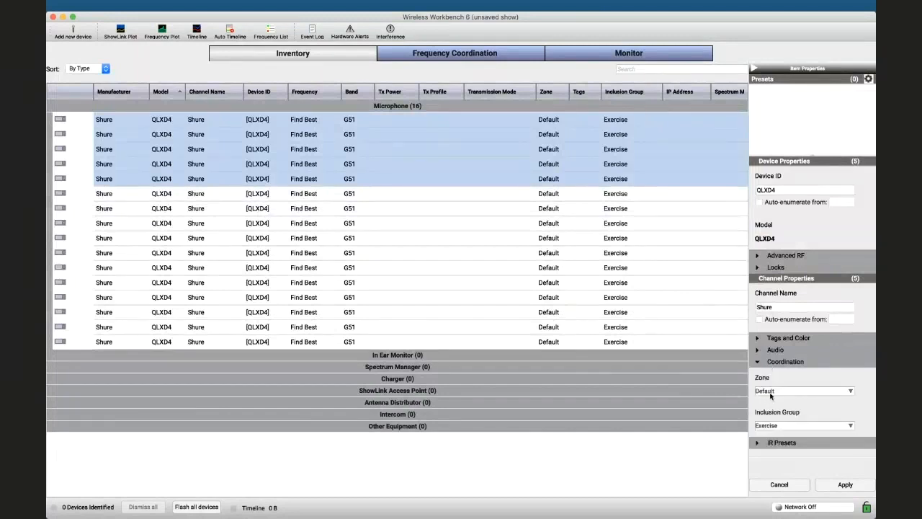
left_click(770, 395)
left_click(771, 399)
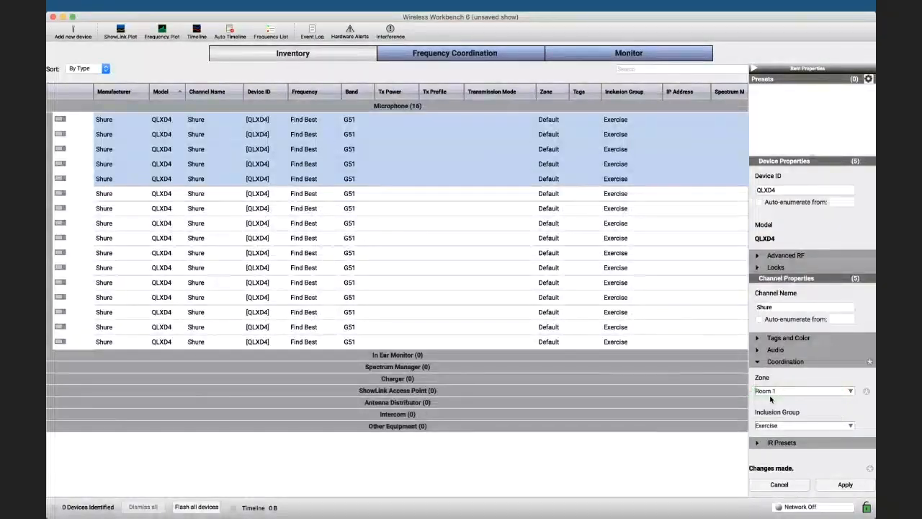
left_click(832, 487)
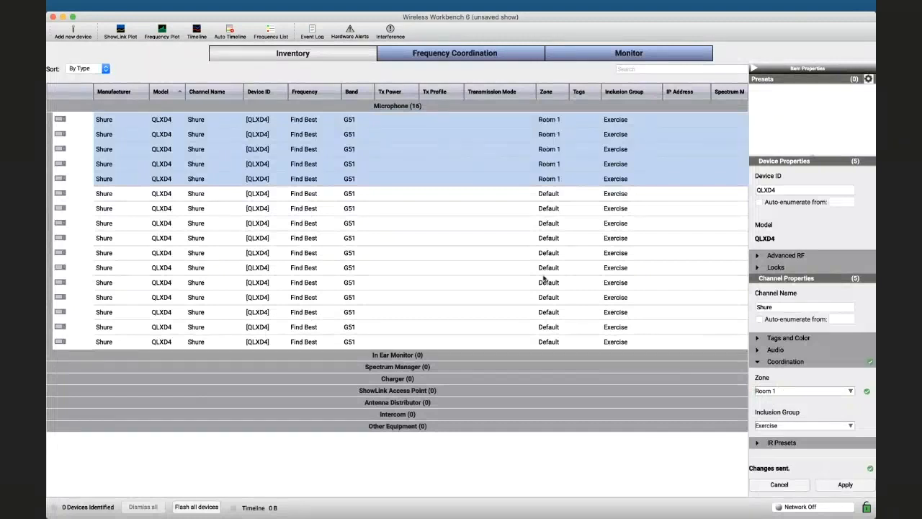
Assign the next seven QLXD4 channels, directly after the Room 1 entries, to the Room 2 zone.
left_click(479, 193)
key("shift+Down")
key("shift+Down")
key("shift+Down")
key("shift+Down")
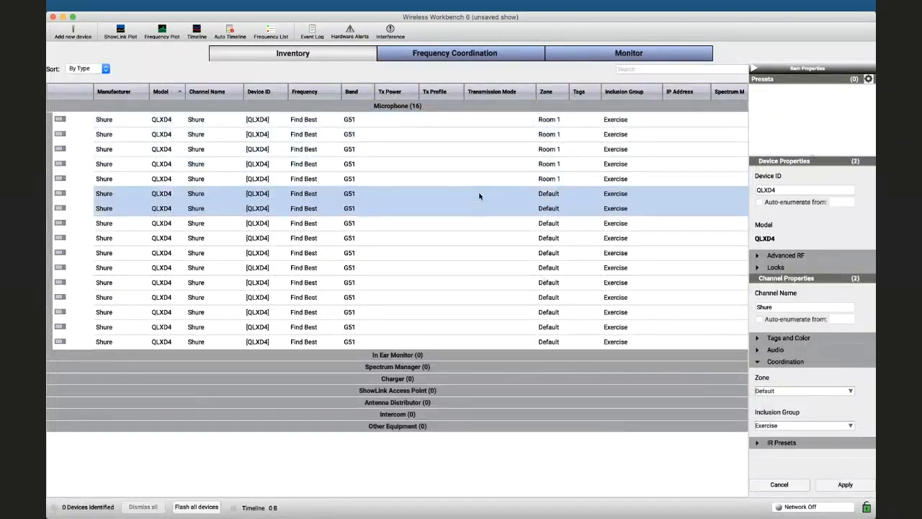
key("shift+Down")
key("shift+Down")
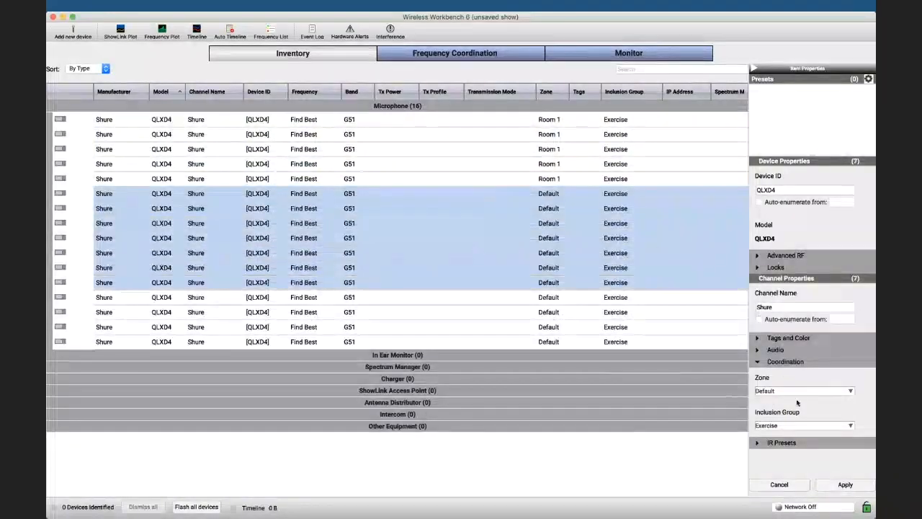
left_click(797, 391)
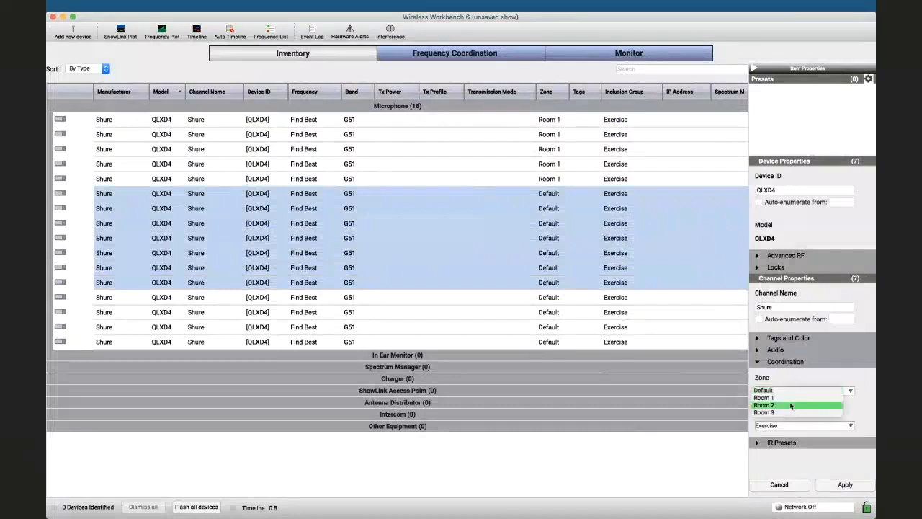
left_click(793, 405)
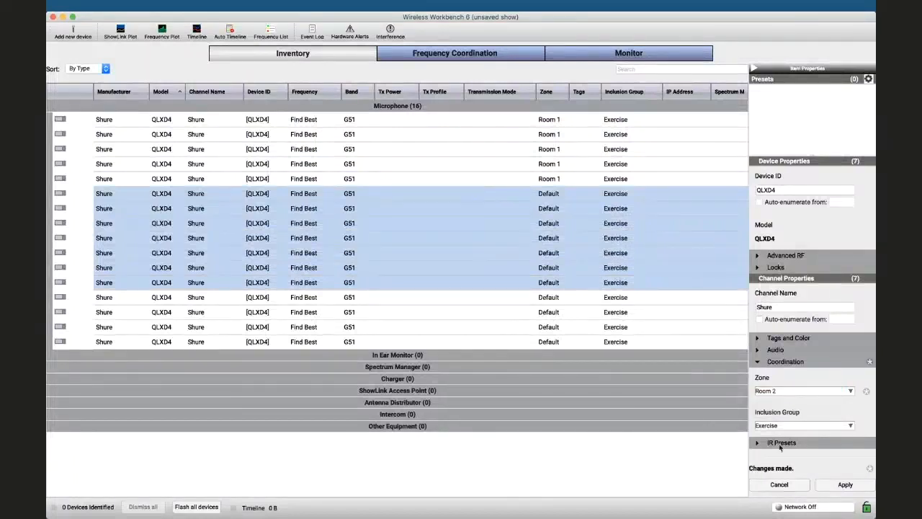
left_click(844, 484)
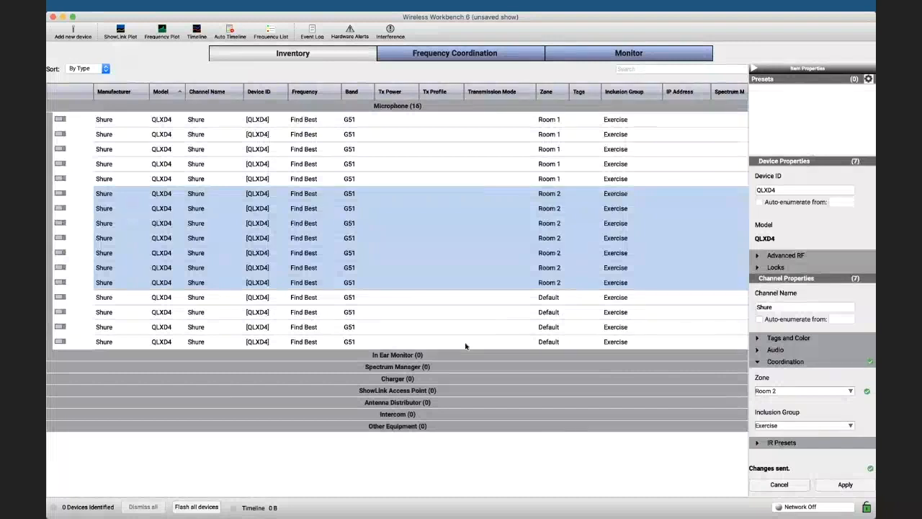
Assign the last four QLXD4 channels, still in the Default zone, to the Room 3 zone.
left_click(454, 300)
key("shift+Down")
key("shift+Down")
key("shift+Down")
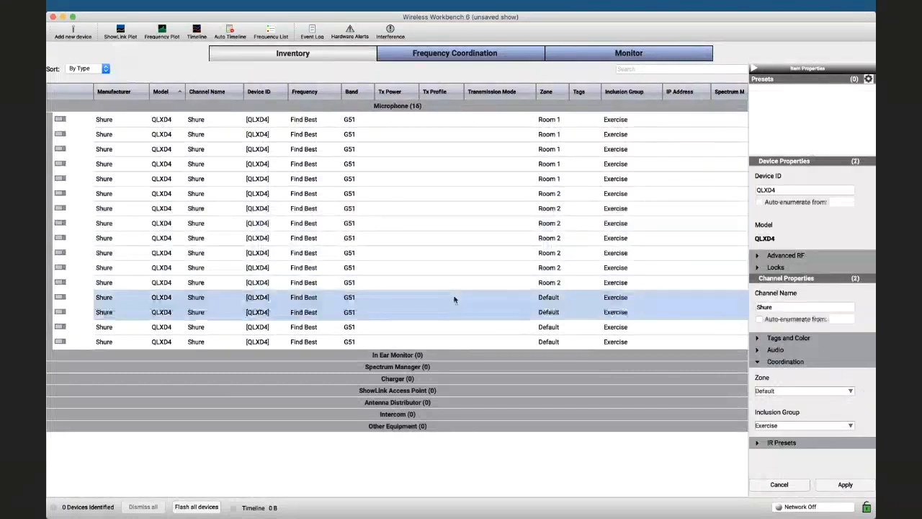
left_click(845, 485)
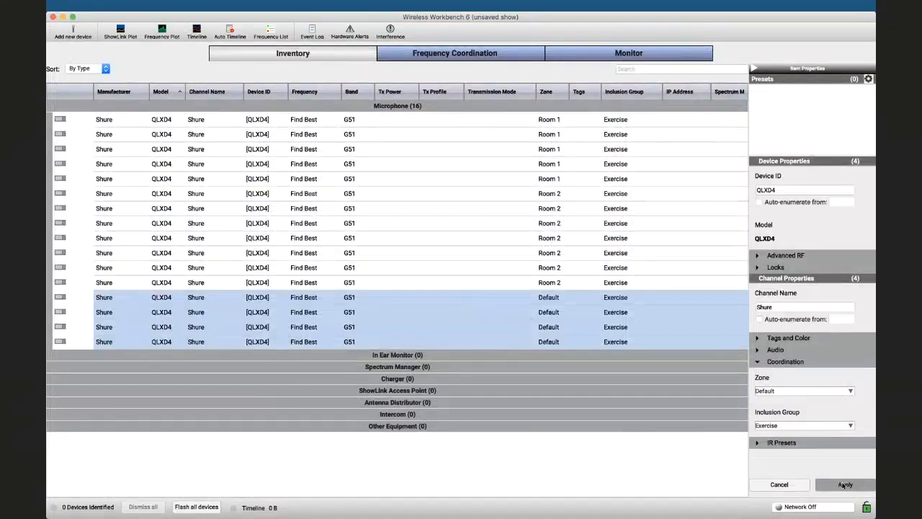
left_click(809, 392)
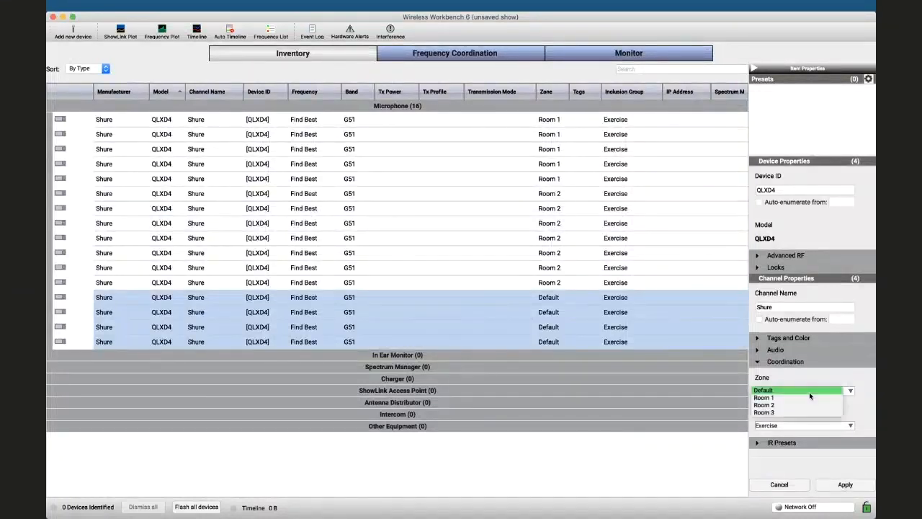
left_click(800, 413)
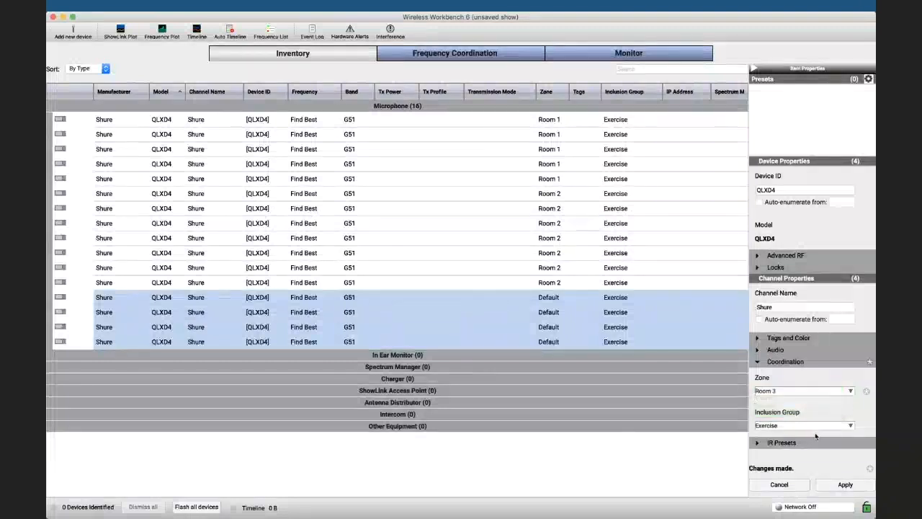
left_click(839, 485)
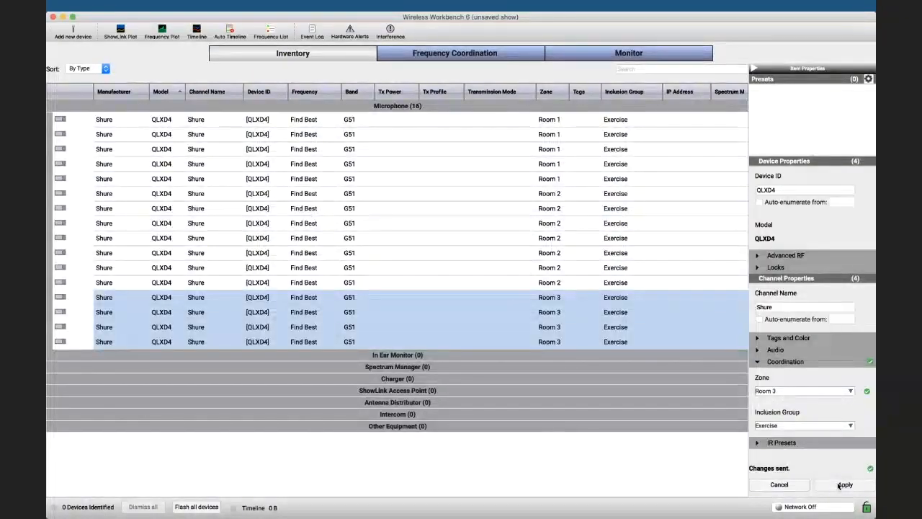
Clear the Coordination Workspace and bring in all frequencies from the inventory.
left_click(448, 55)
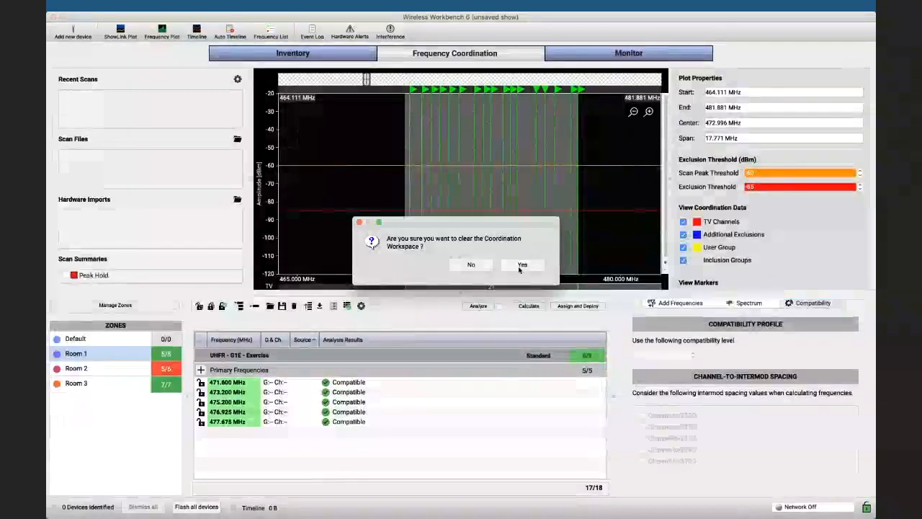
left_click(522, 265)
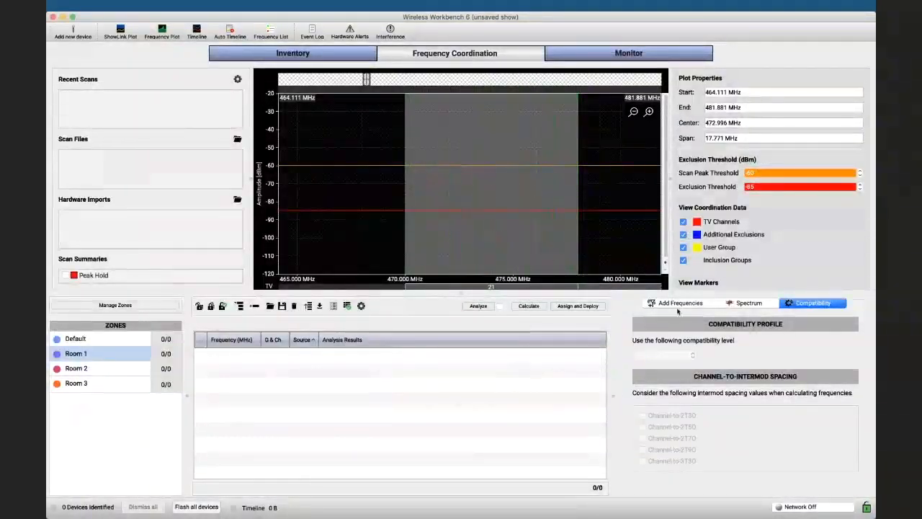
left_click(680, 303)
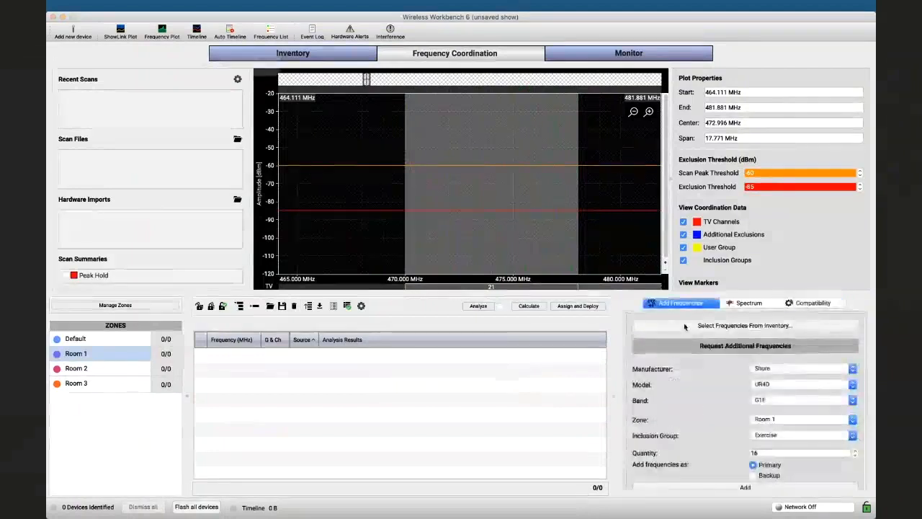
left_click(684, 325)
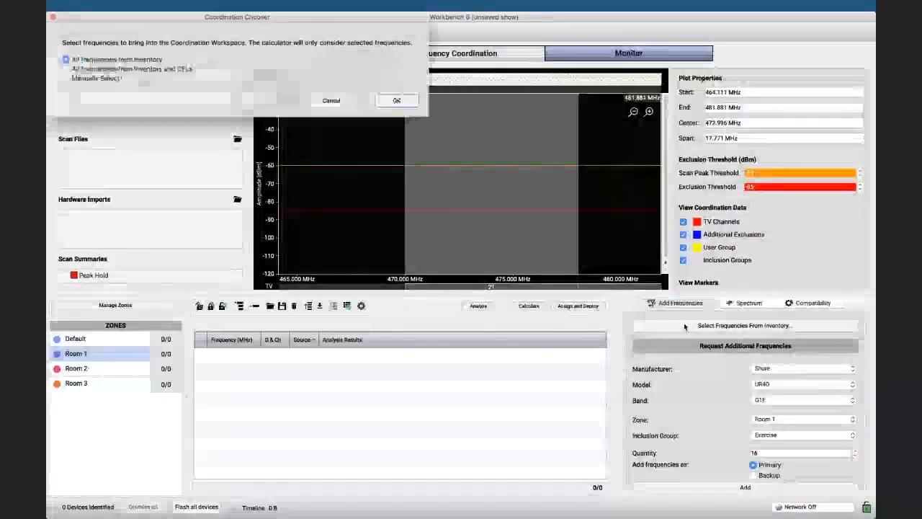
left_click(398, 101)
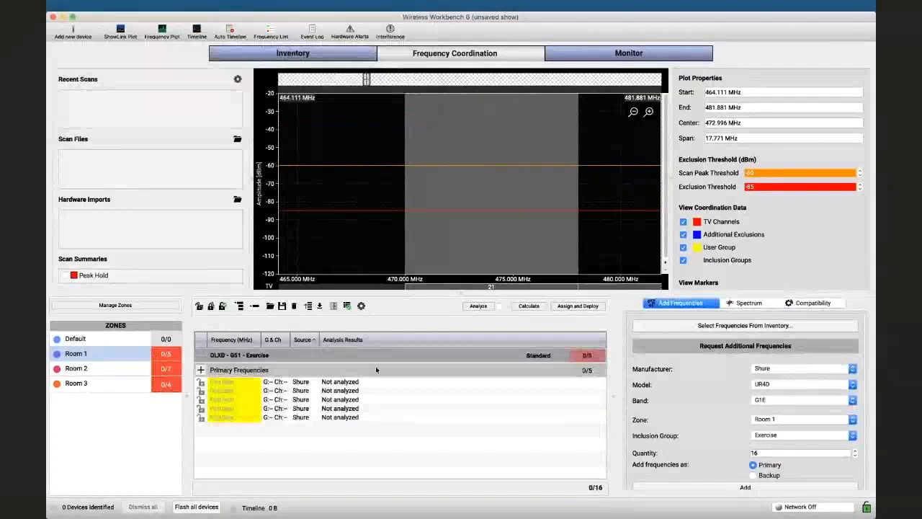
Calculate compatible frequencies for the inventory channels in the Room 1, Room 2 and Room 3 zones.
left_click(529, 306)
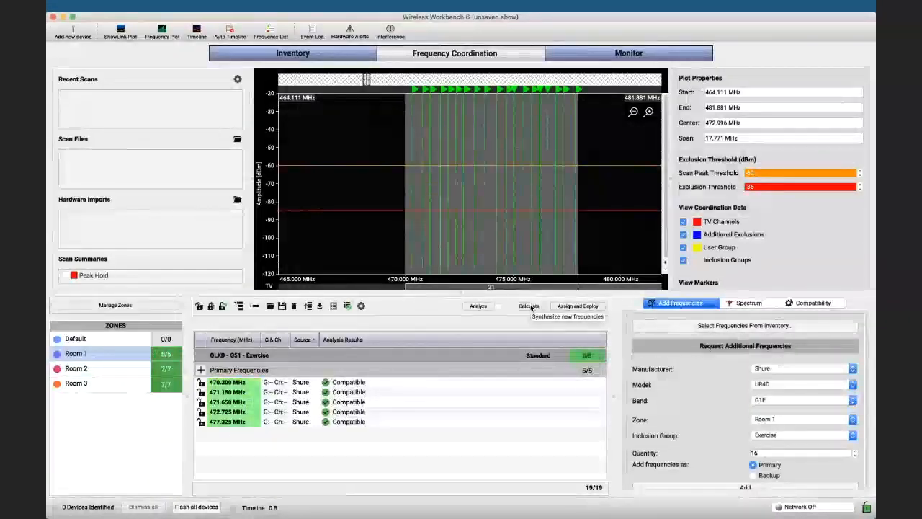
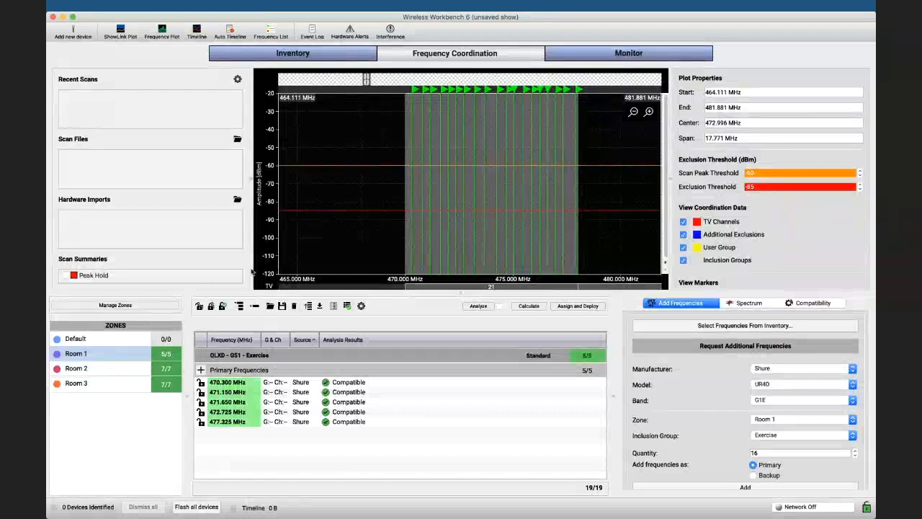
left_click(239, 9)
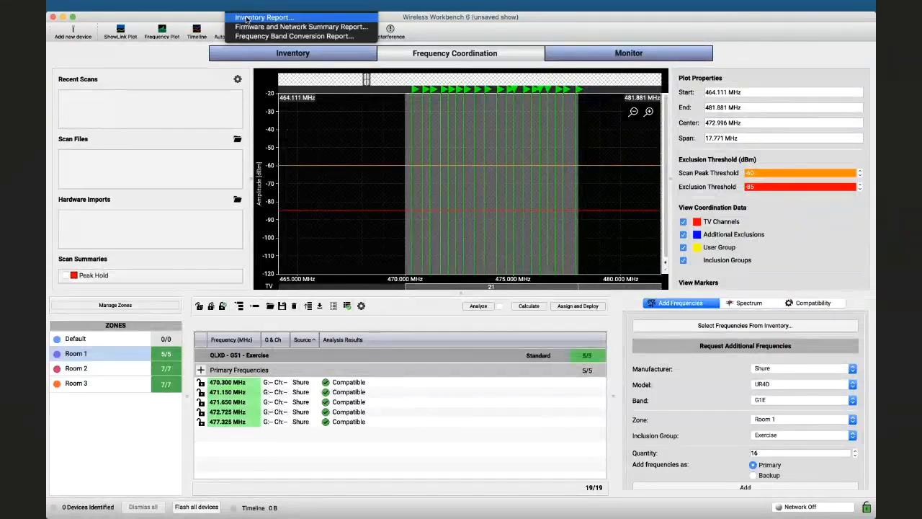
left_click(247, 18)
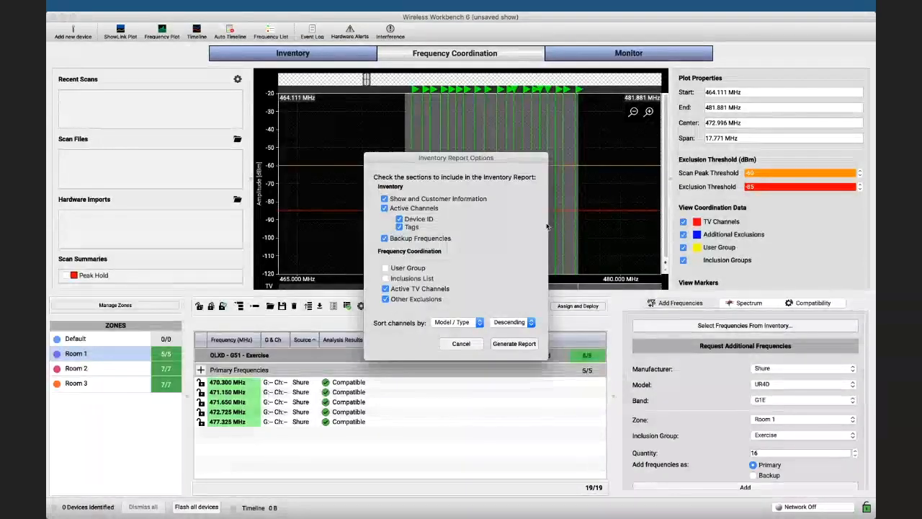
left_click(460, 343)
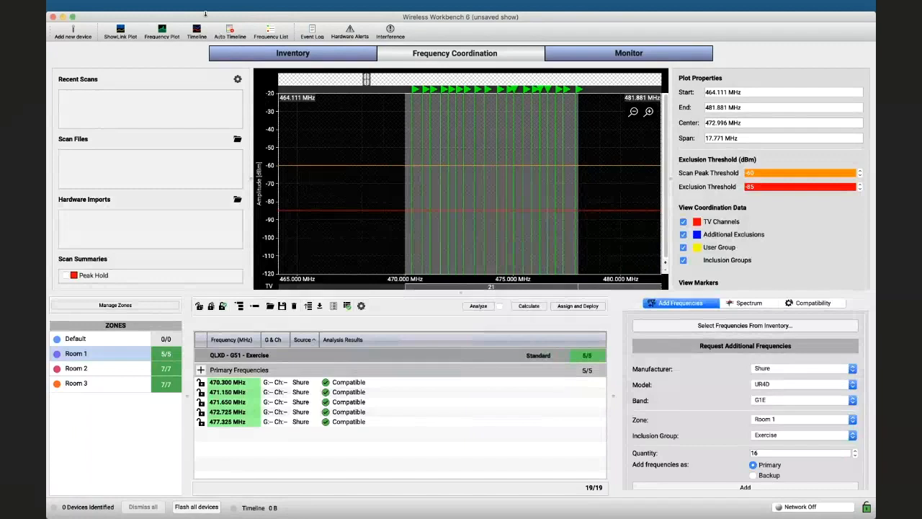
Save show properties with the show name Exercise, the customer name Myself and the point of contact's name.
left_click(159, 10)
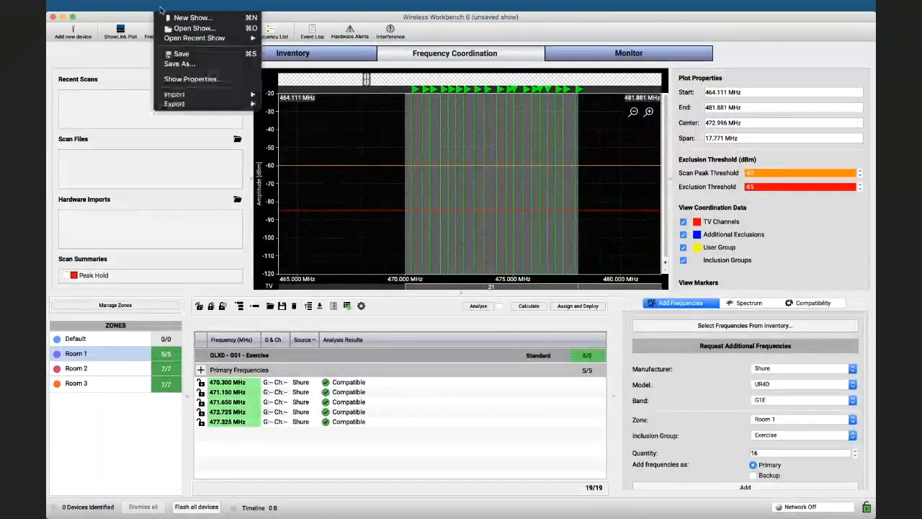
left_click(170, 81)
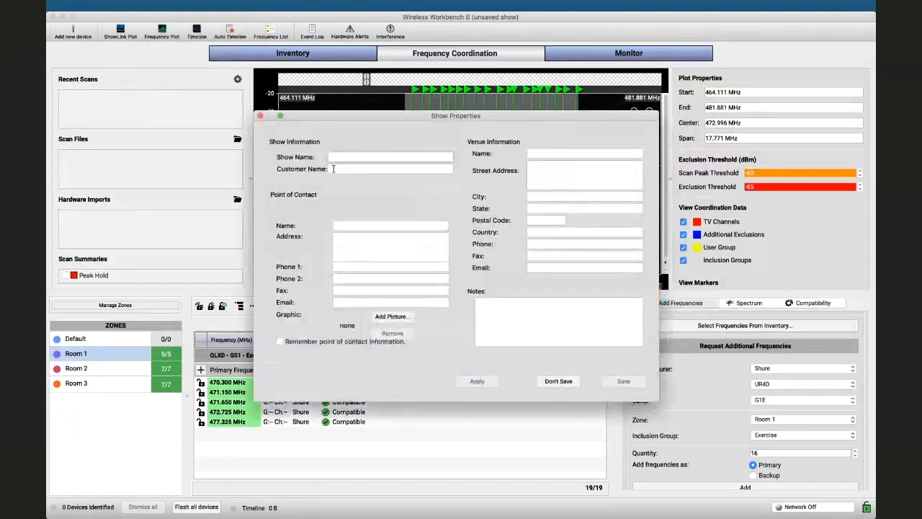
type("Exercis")
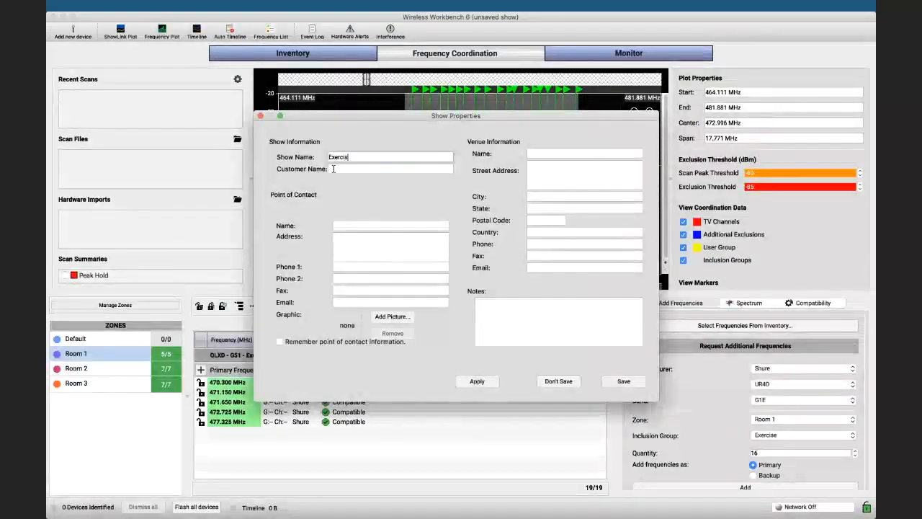
type("e")
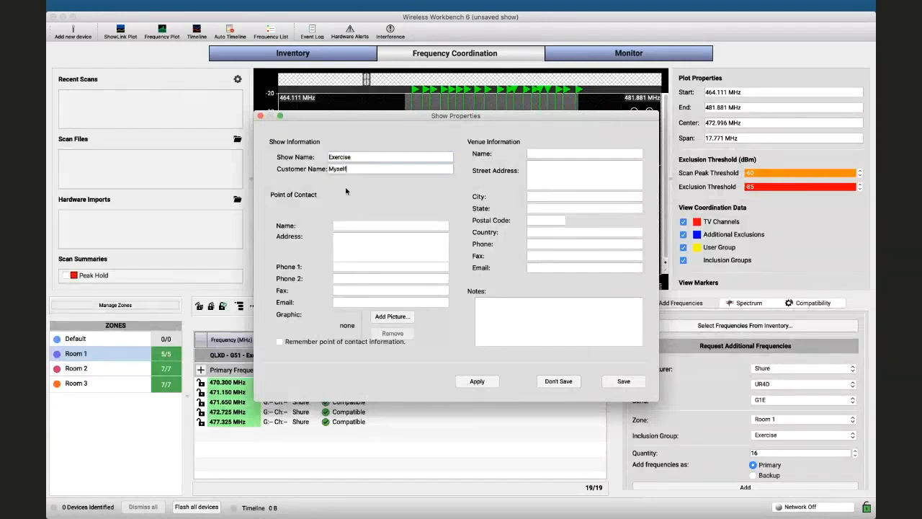
left_click(364, 225)
type("And")
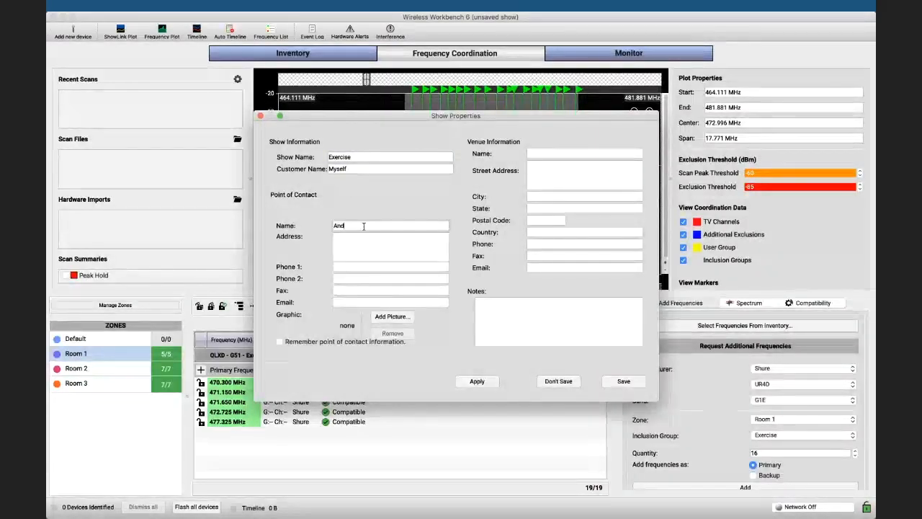
type("rew")
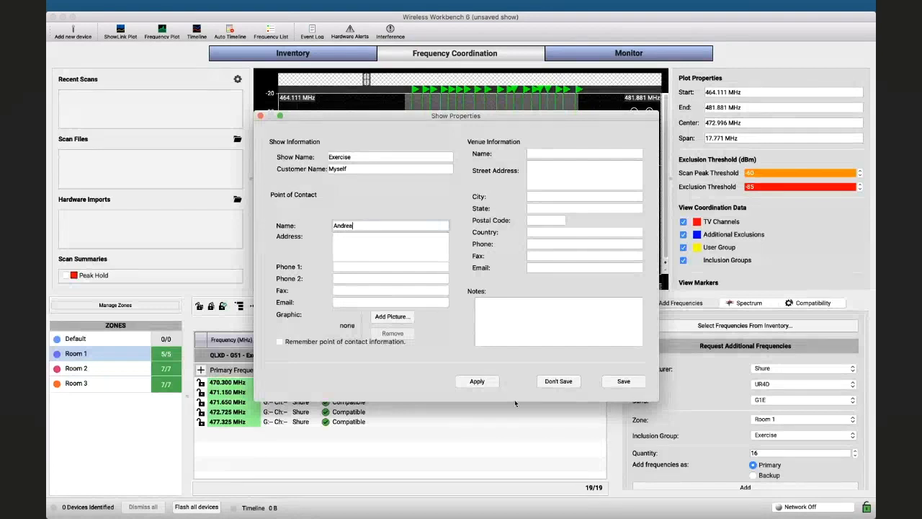
left_click(626, 382)
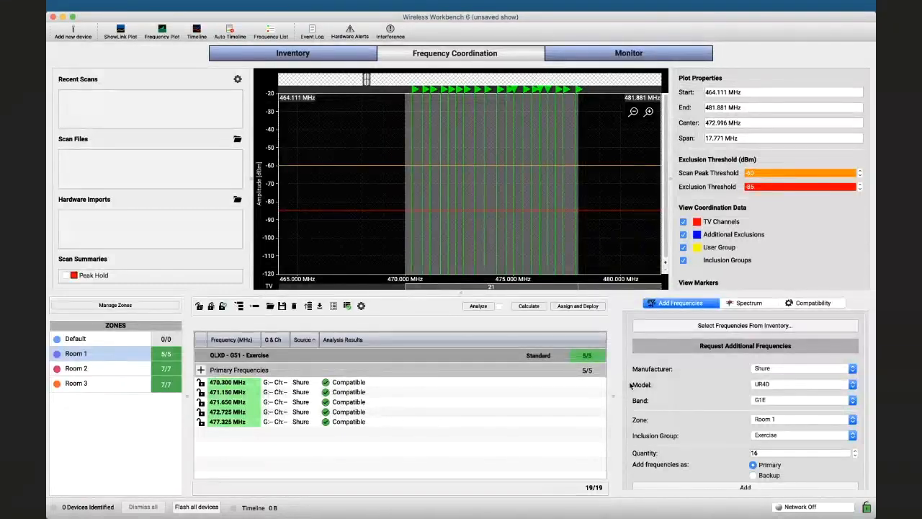
Generate an Inventory Report with show and customer information, active channels without Device ID and Tags, backup frequencies and the inclusions list.
left_click(241, 6)
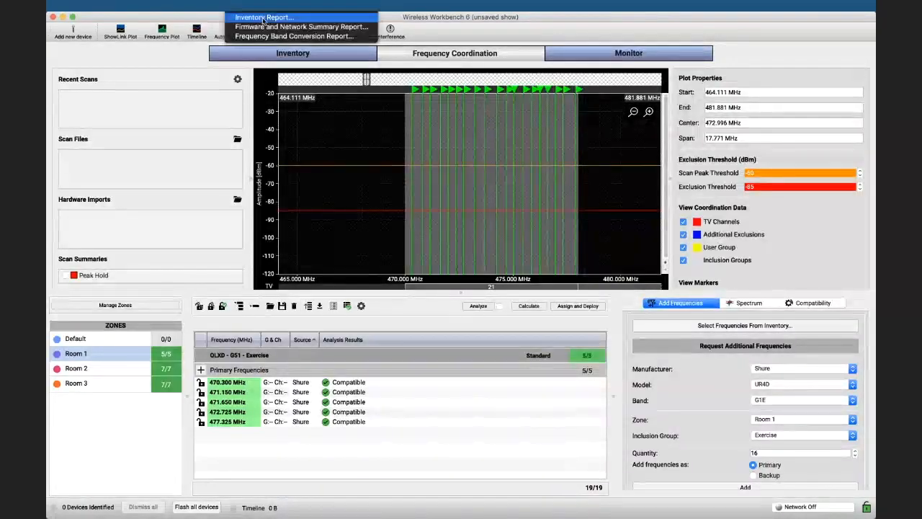
left_click(263, 18)
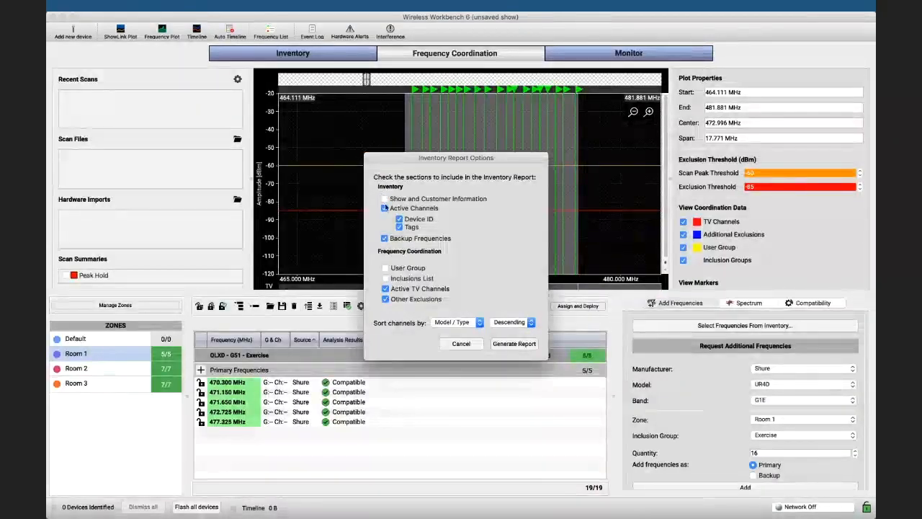
left_click(385, 208)
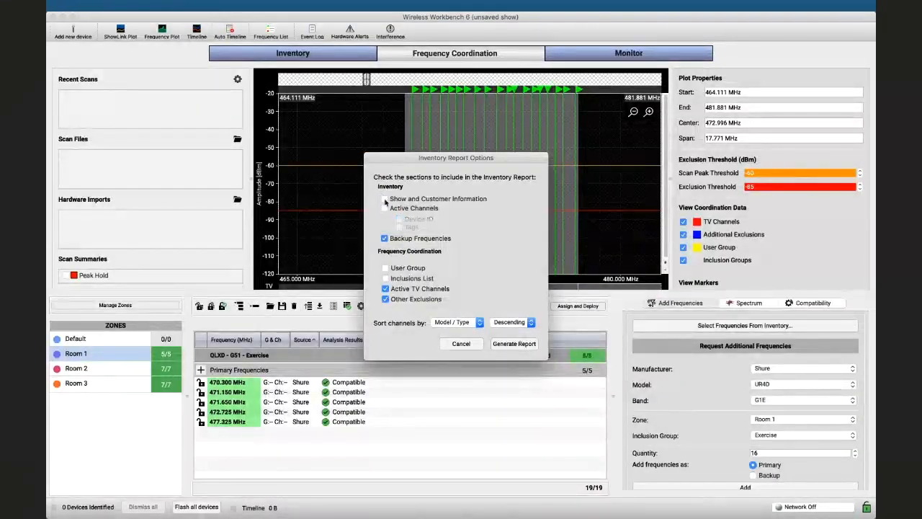
left_click(385, 209)
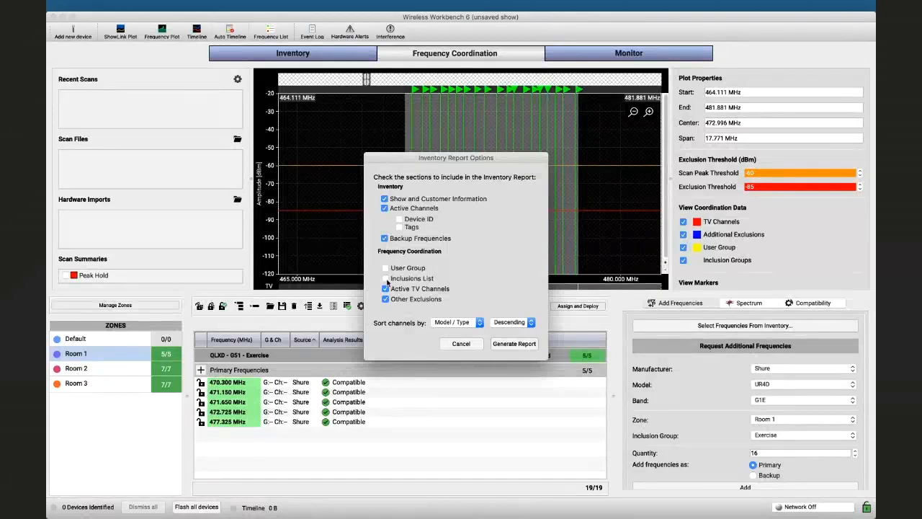
left_click(386, 279)
left_click(511, 344)
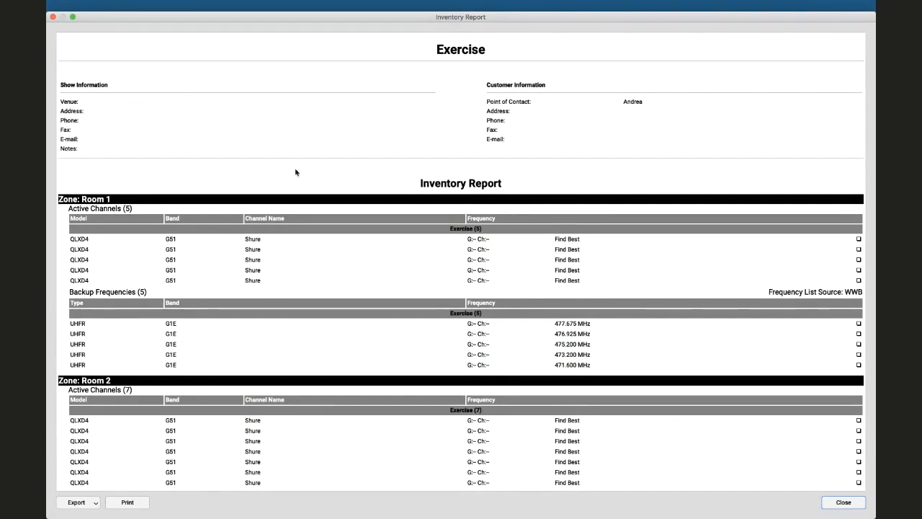
Review the active channels and backup frequencies listed per room zone in the Inventory Report and close it.
scroll(295, 172, "down", 5)
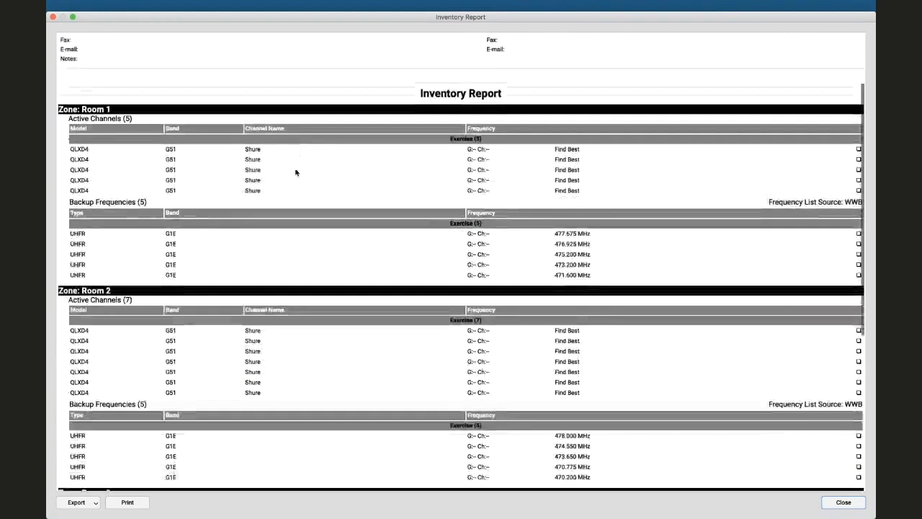
scroll(295, 172, "down", 2)
scroll(295, 172, "up", 2)
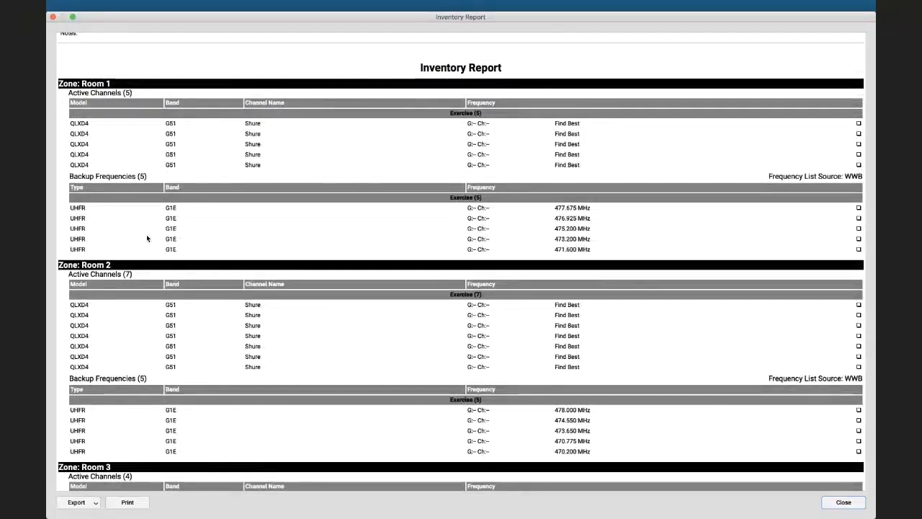
scroll(146, 235, "down", 1)
scroll(147, 238, "down", 2)
scroll(147, 237, "up", 5)
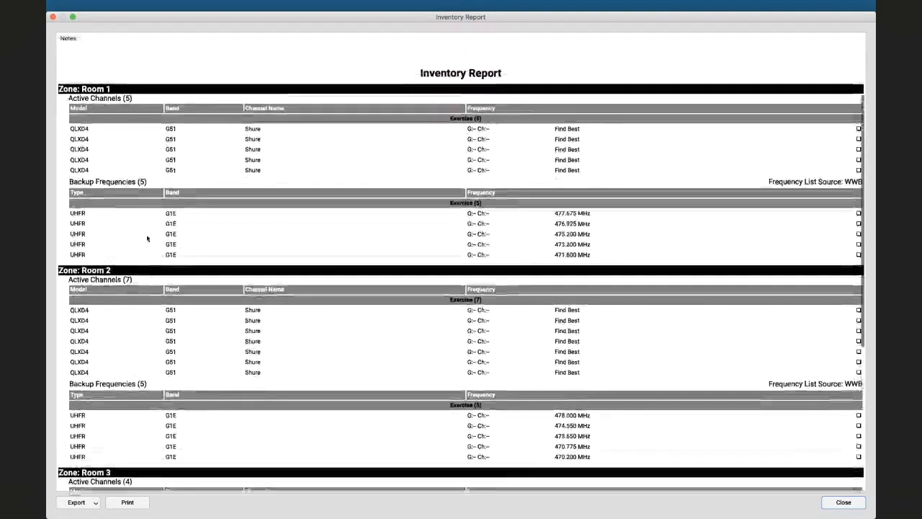
scroll(147, 238, "up", 1)
scroll(146, 237, "down", 1)
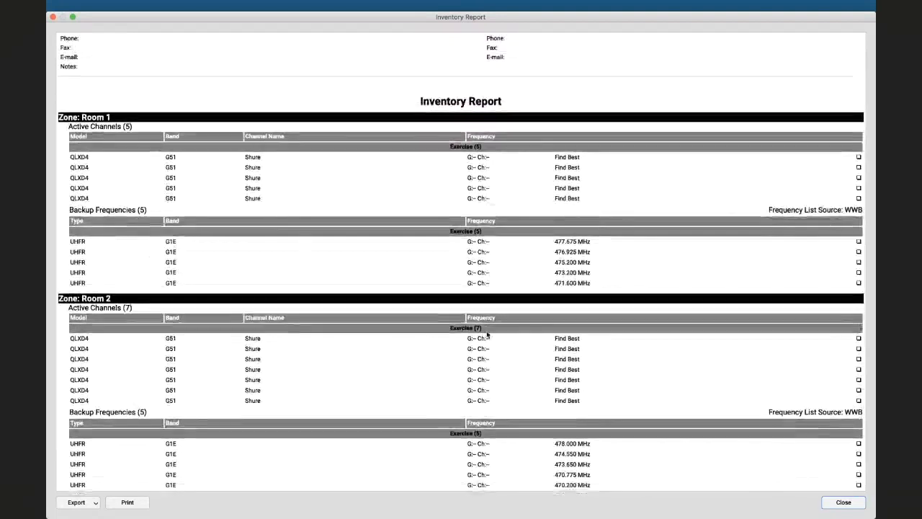
scroll(459, 346, "up", 1)
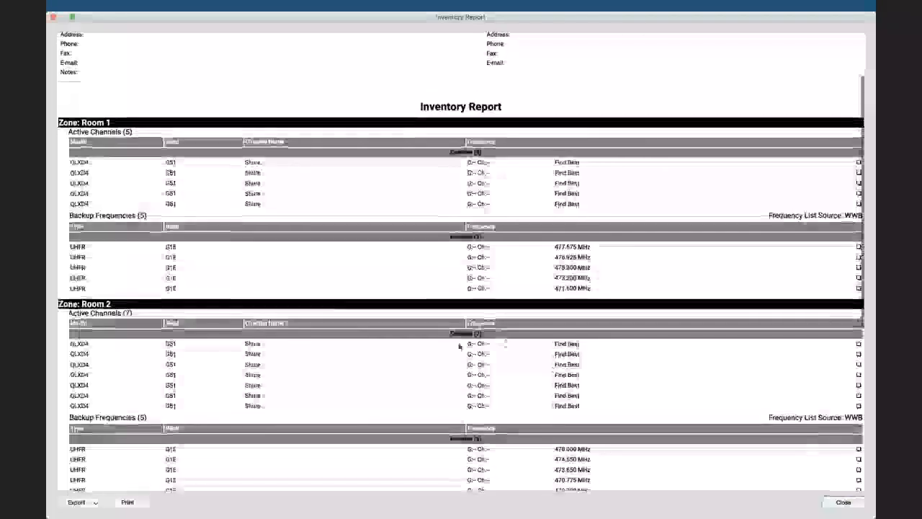
left_click(843, 504)
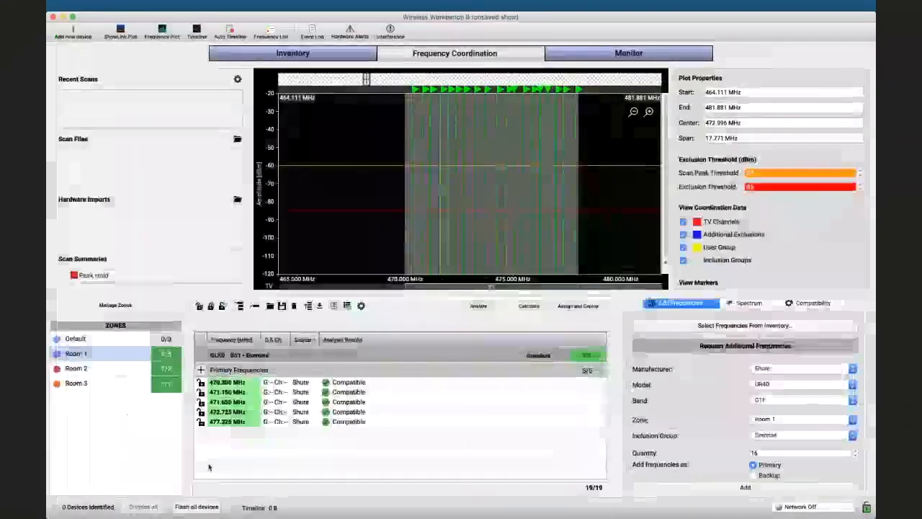
Clear the Coordination Workspace and deploy the emptied frequency list for all zones to the inventory.
left_click(293, 306)
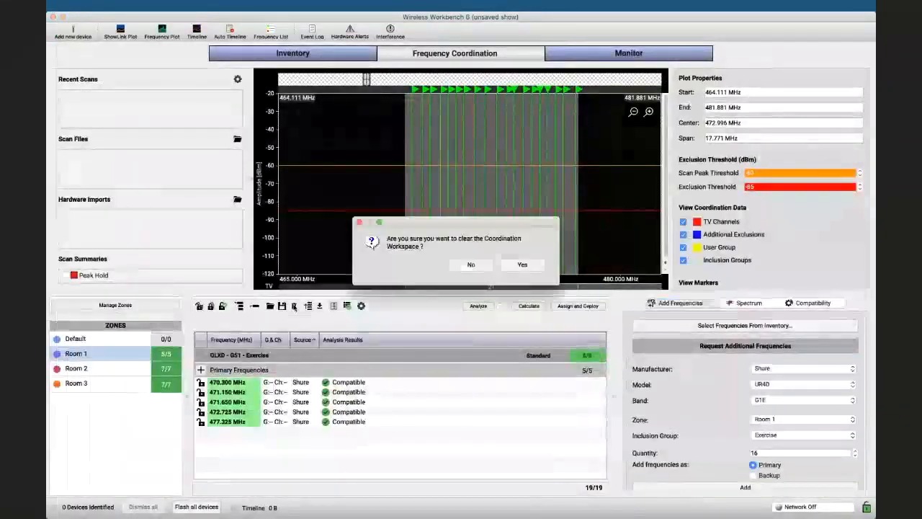
left_click(520, 265)
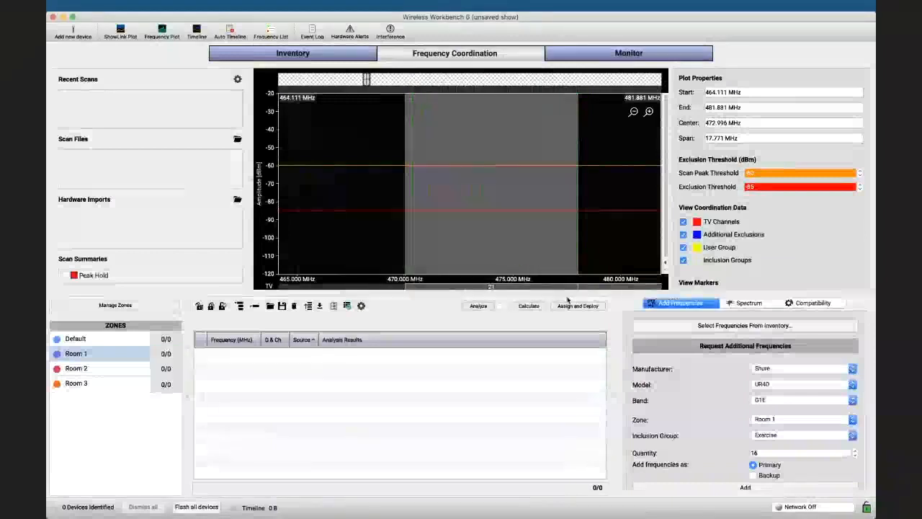
left_click(567, 306)
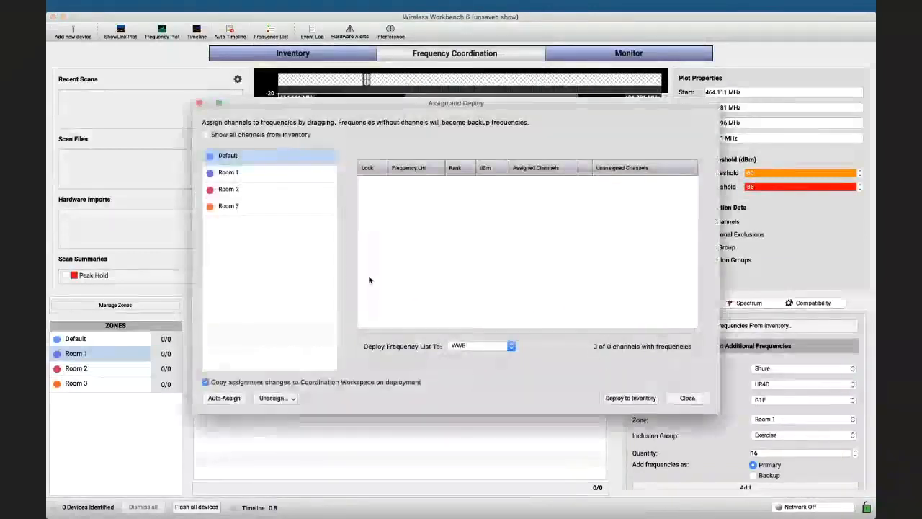
left_click(274, 400)
left_click(288, 411)
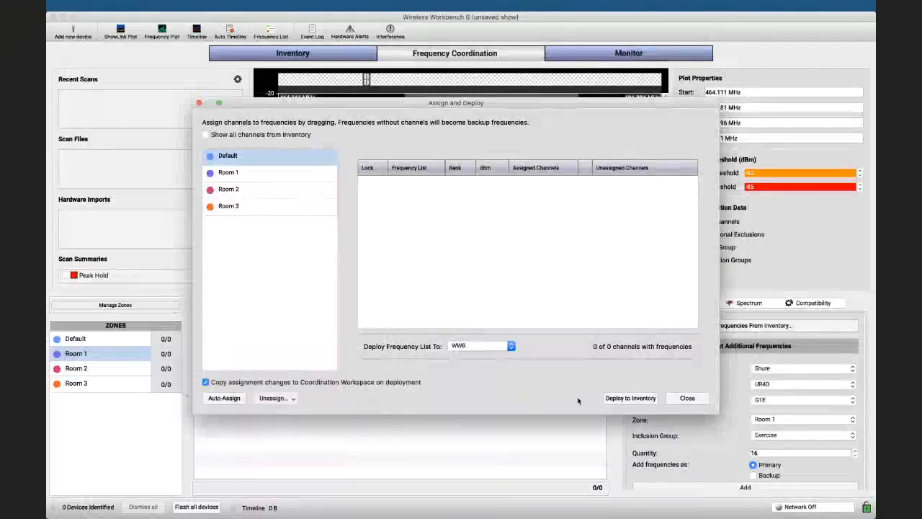
left_click(642, 402)
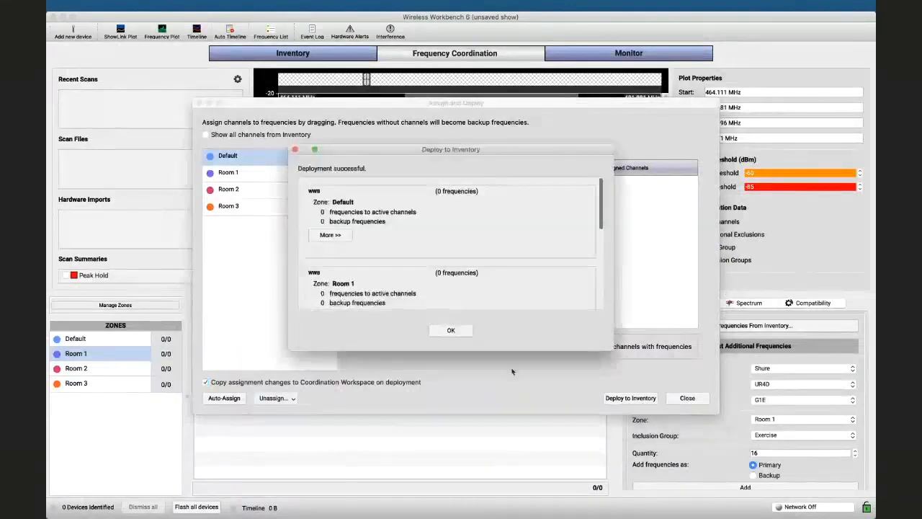
left_click(452, 330)
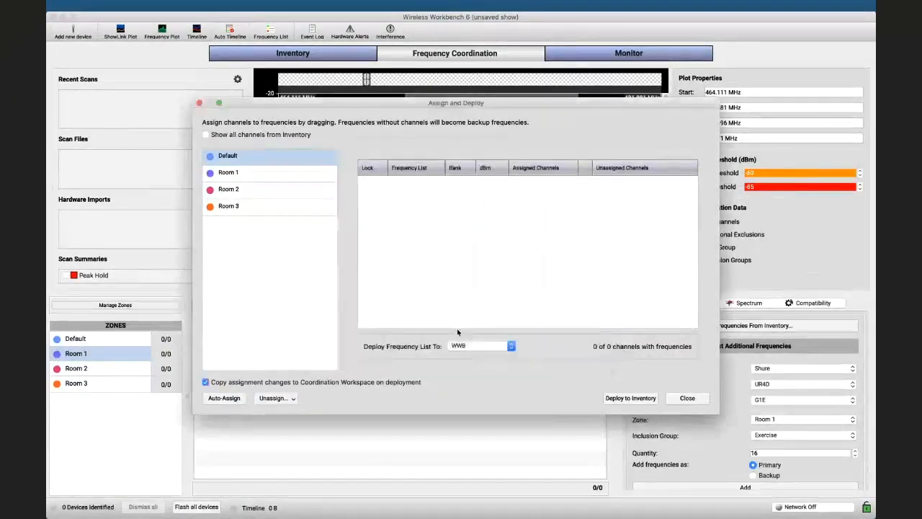
Repeat the deployment to the inventory, examine the Room 3 deployment details and close the Assign and Deploy window.
left_click(628, 398)
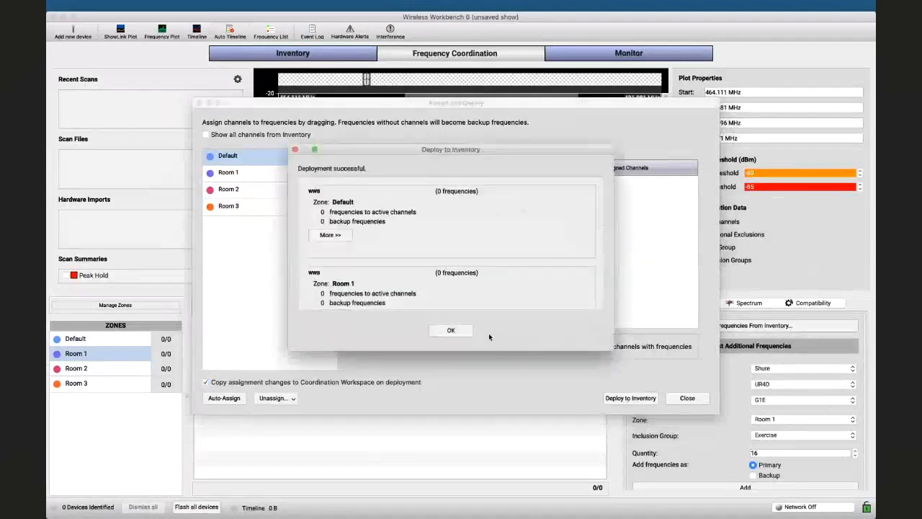
scroll(466, 286, "down", 2)
scroll(466, 286, "down", 1)
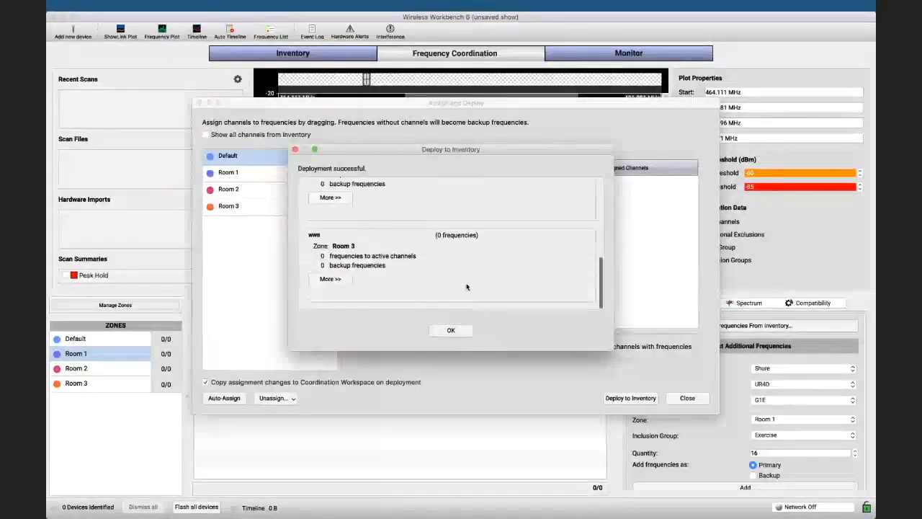
left_click(330, 279)
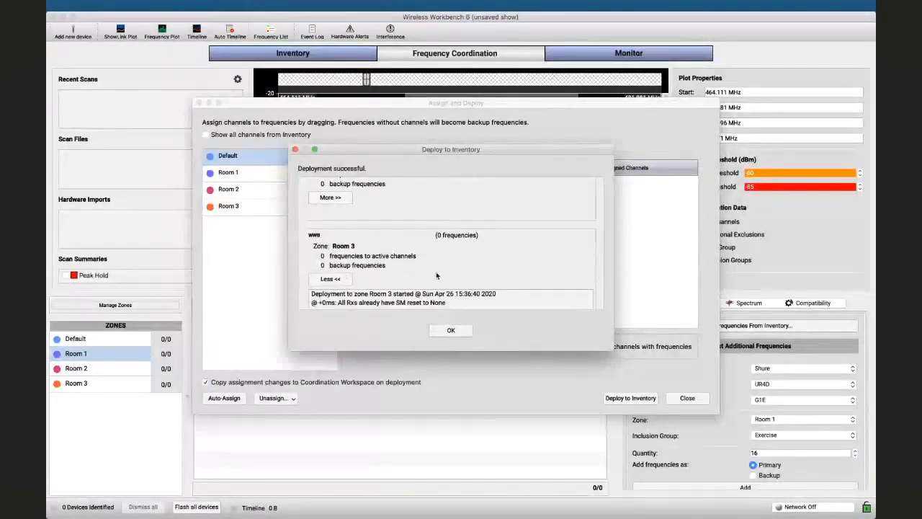
scroll(436, 275, "down", 1)
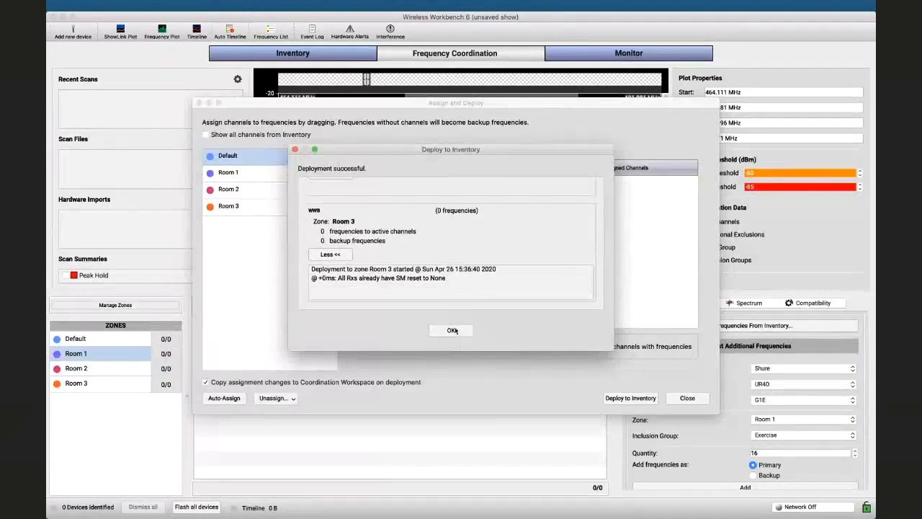
left_click(452, 330)
left_click(686, 398)
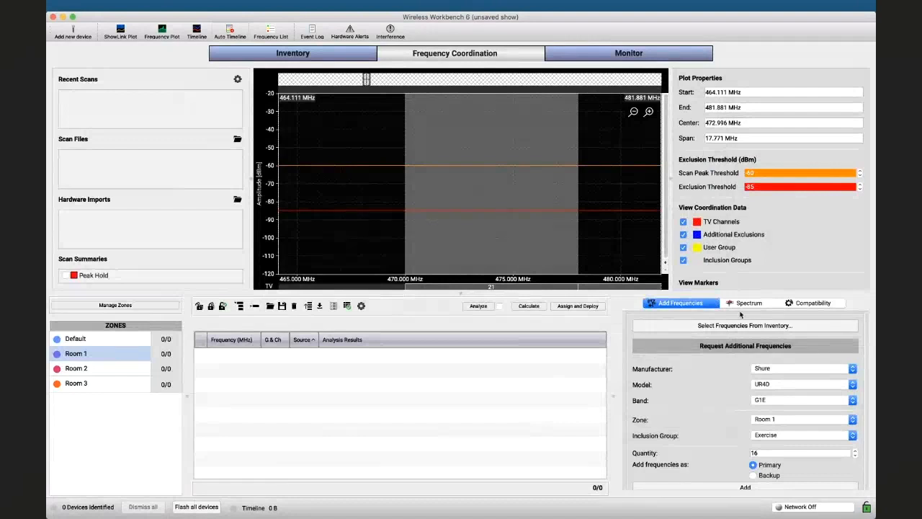
Bring all frequencies from inventory into the Coordination Workspace and calculate them for the room zones.
left_click(688, 326)
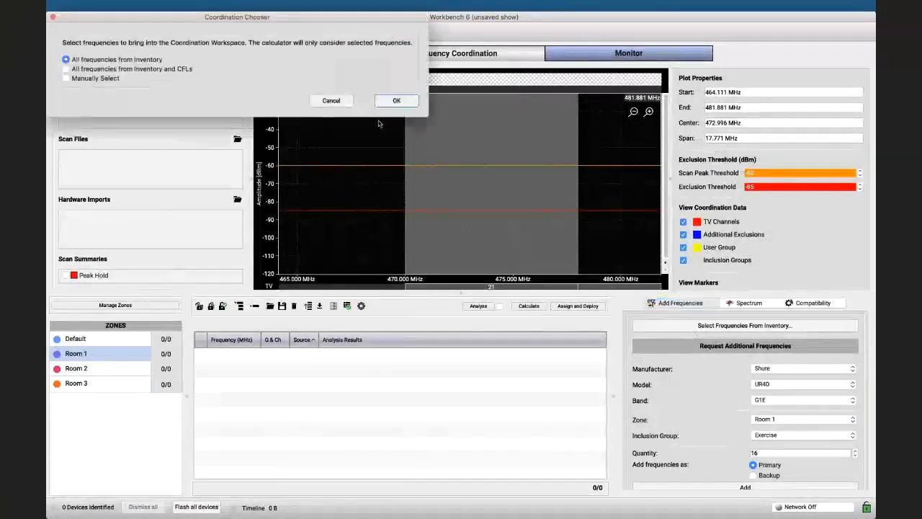
left_click(397, 101)
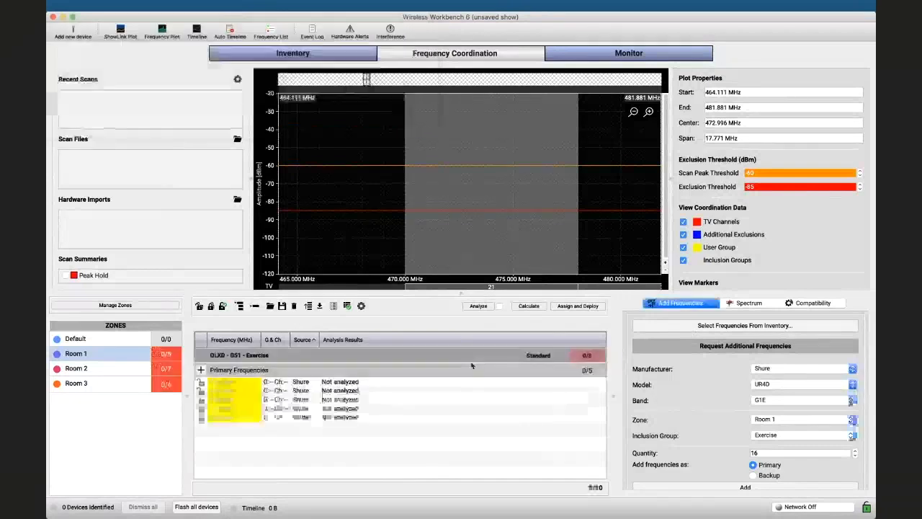
left_click(523, 307)
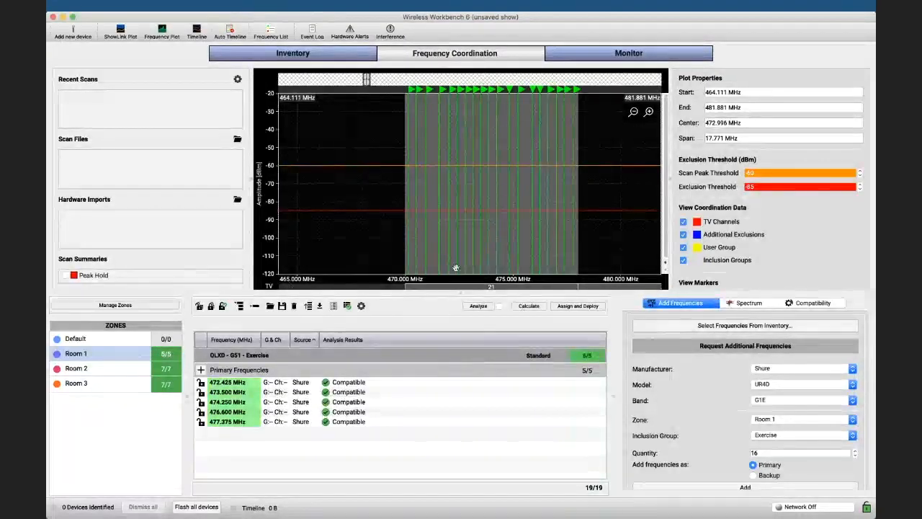
Generate an Inventory Report with show and customer information, active channels and backup frequencies, excluding Device ID, Tags, Active TV Channels and Other Exclusions.
left_click(238, 8)
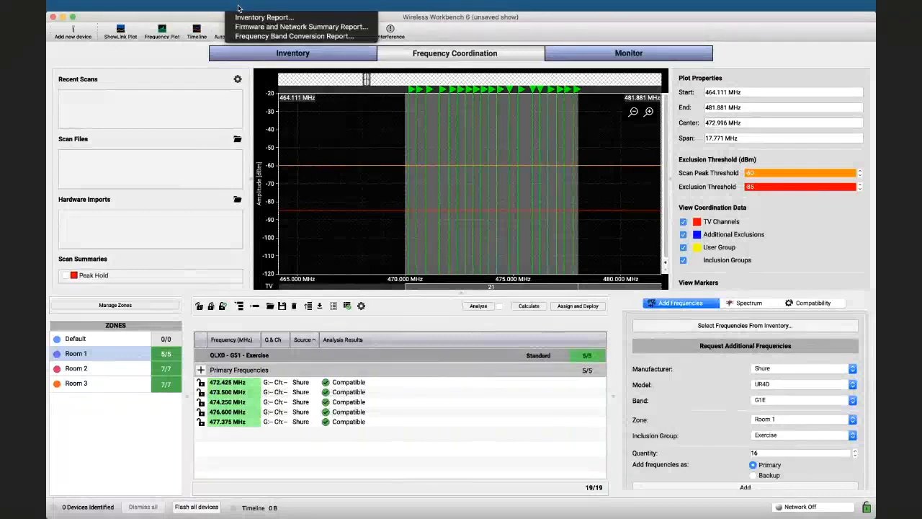
left_click(243, 18)
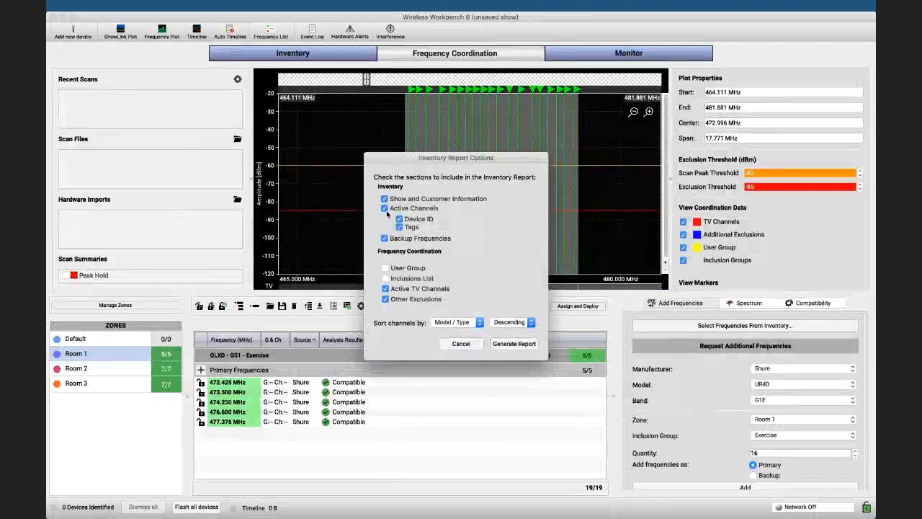
left_click(400, 219)
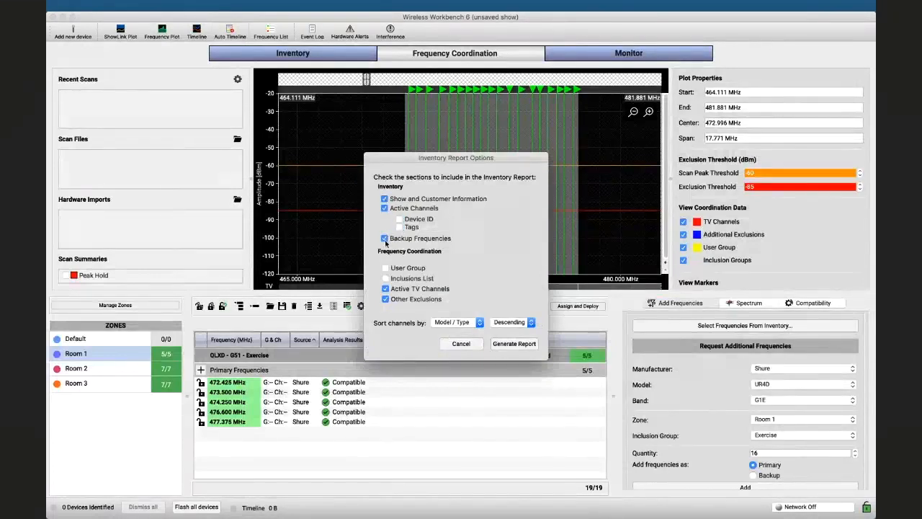
left_click(385, 289)
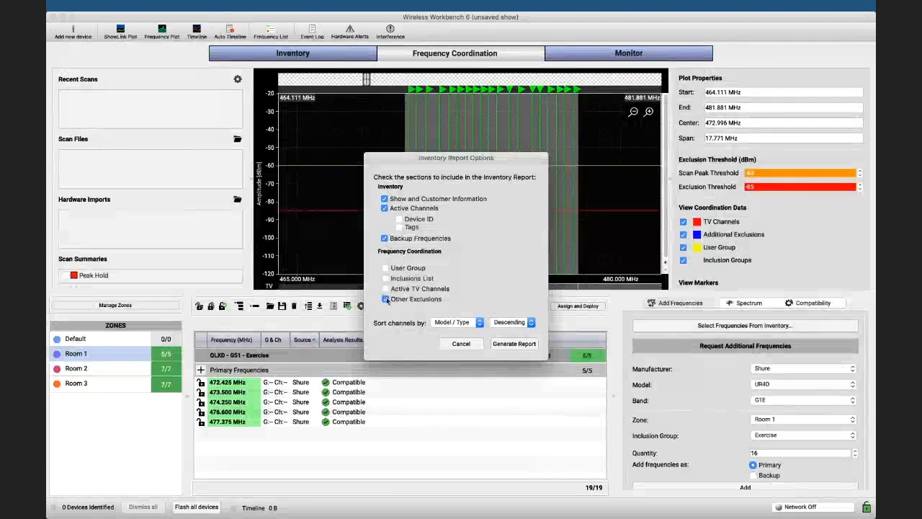
left_click(385, 298)
left_click(514, 343)
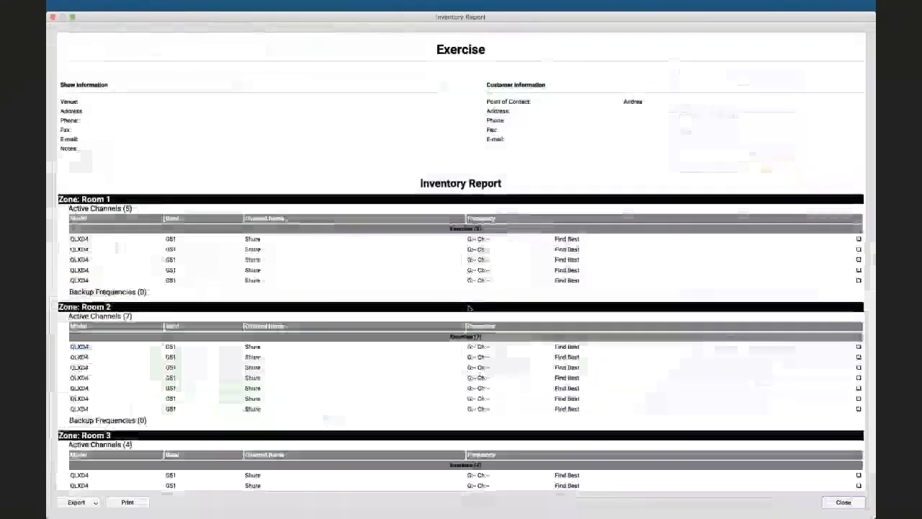
Export the Inventory Report as a CSV file named "Report for Exercise" to the personal folder in Documents and close the report.
scroll(423, 333, "down", 2)
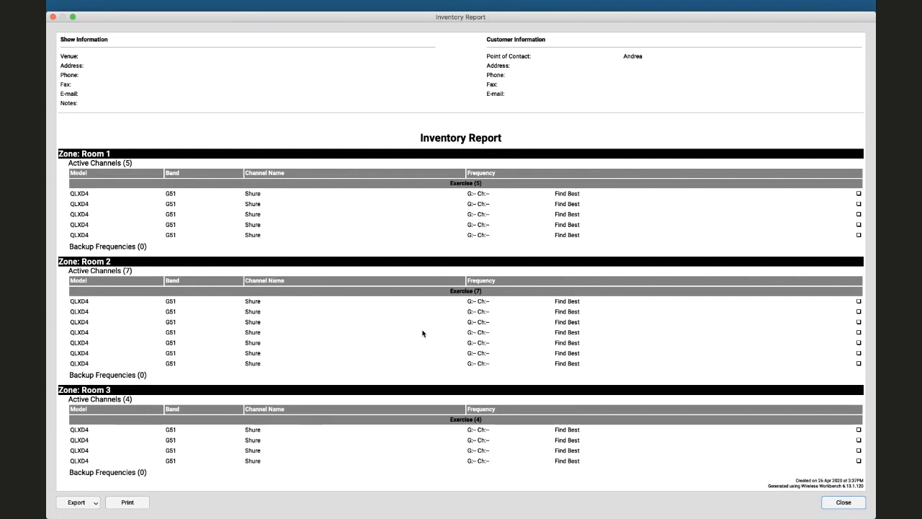
left_click(93, 502)
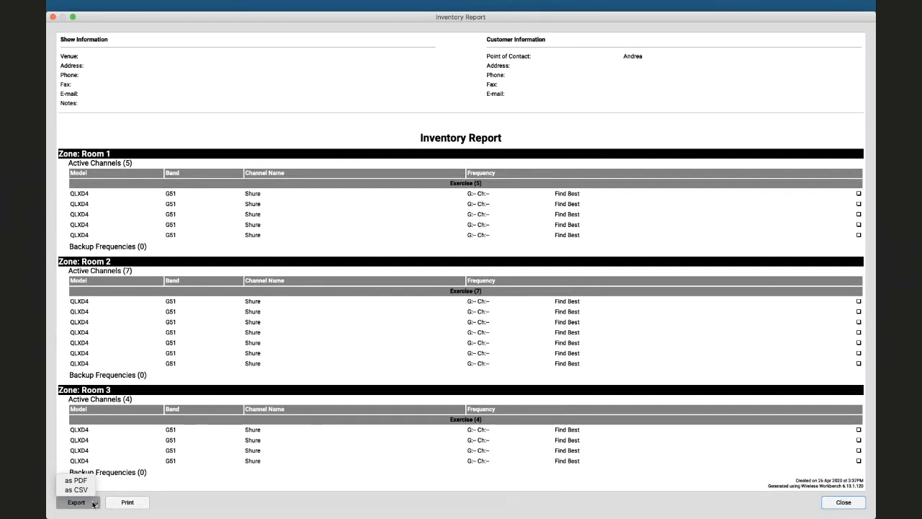
left_click(75, 490)
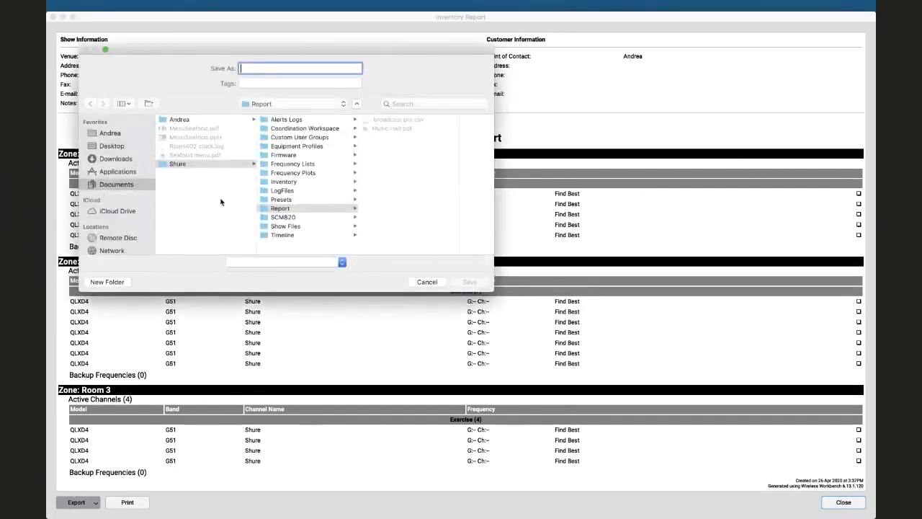
left_click(193, 120)
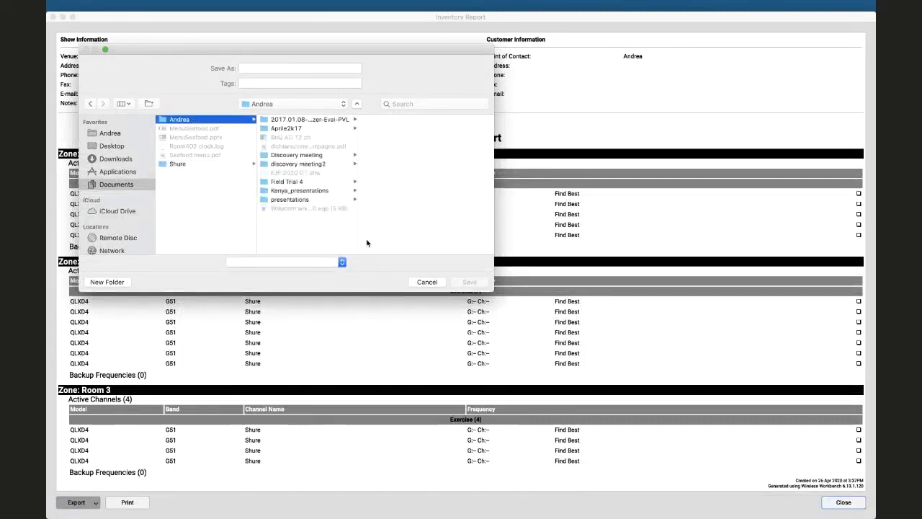
left_click(278, 67)
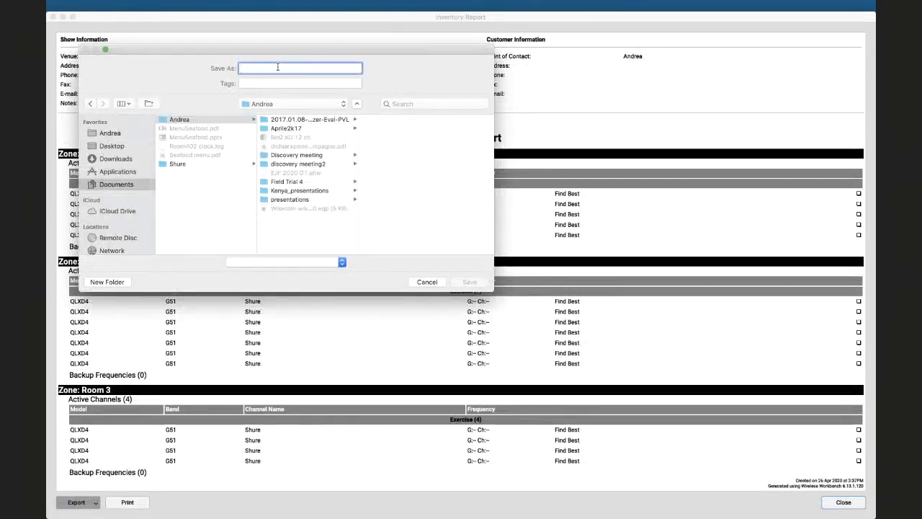
type("Report")
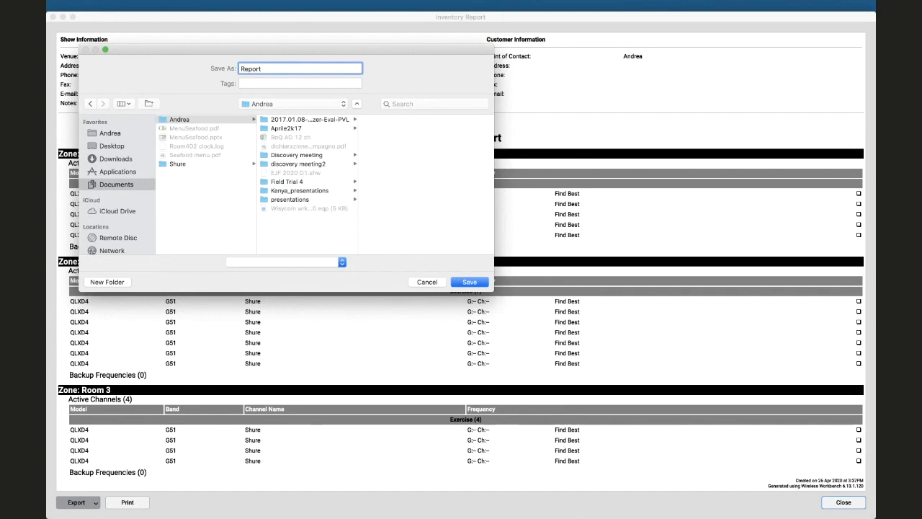
type(" for Ex")
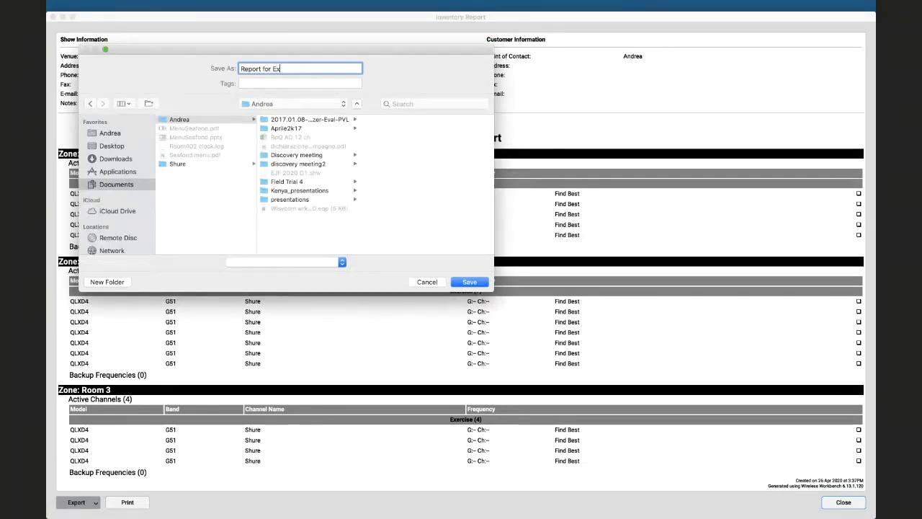
type("ercise")
left_click(462, 283)
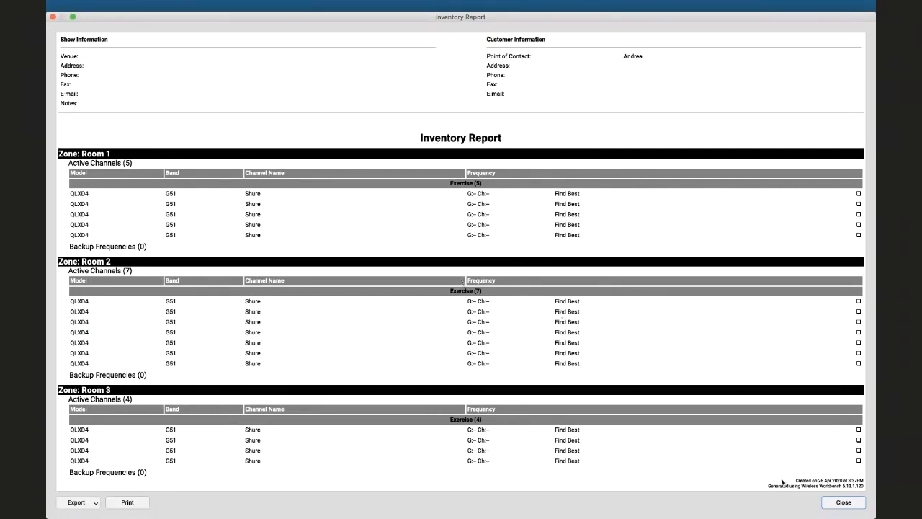
left_click(837, 503)
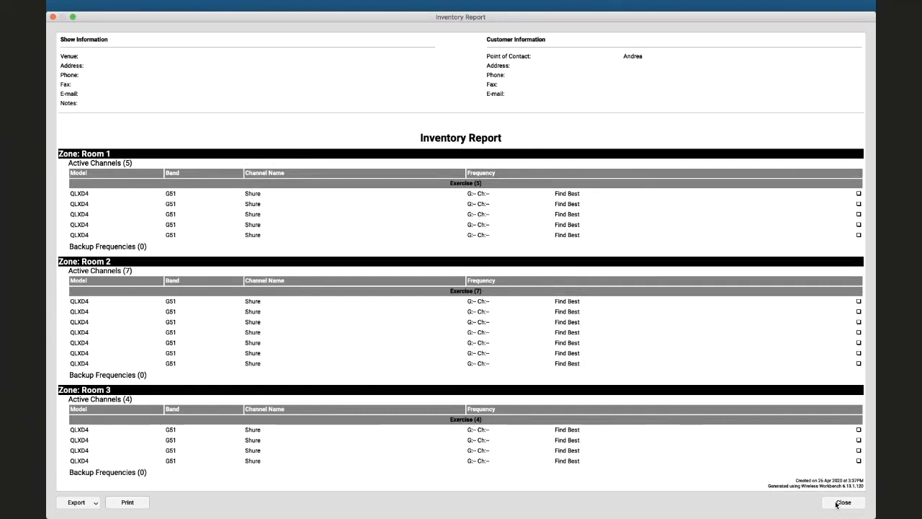
left_click(836, 503)
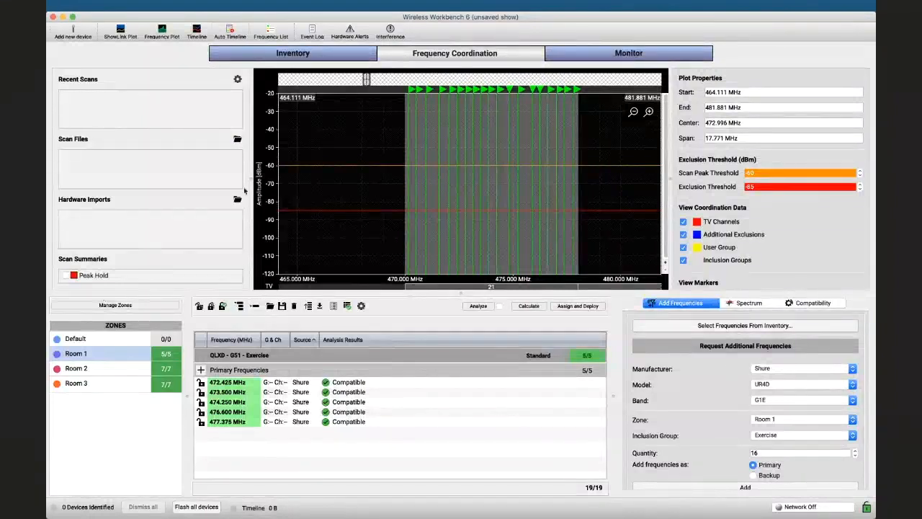
Rename the zones Room 1, Room 2 and Room 3 as Act1, Act2 and Act3 in the Zone Manager.
left_click(212, 6)
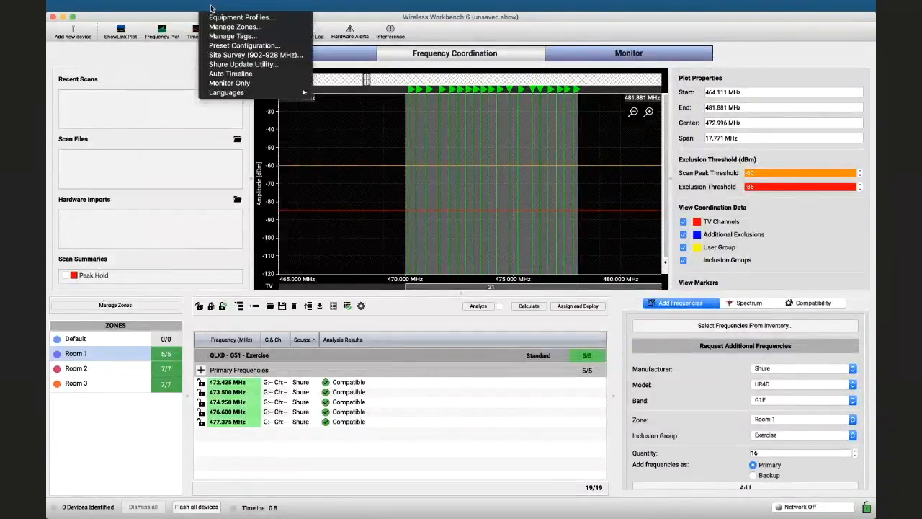
left_click(235, 27)
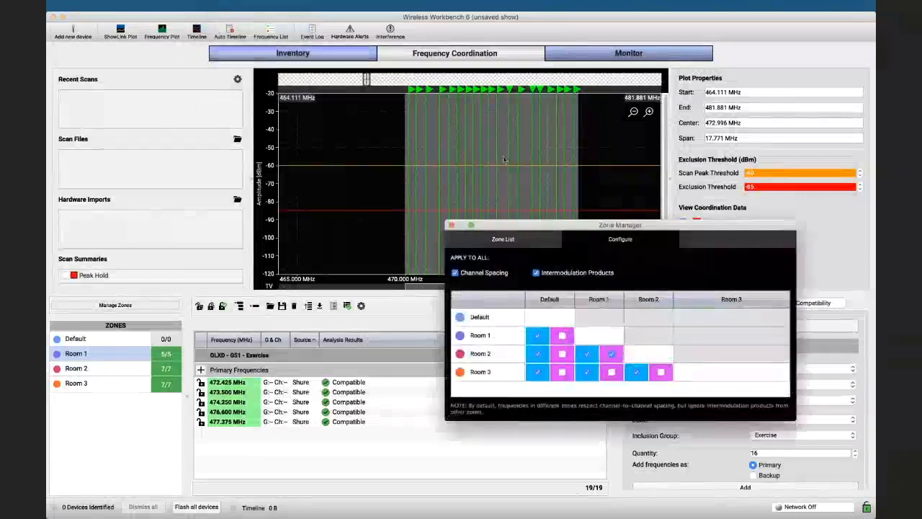
left_click(501, 239)
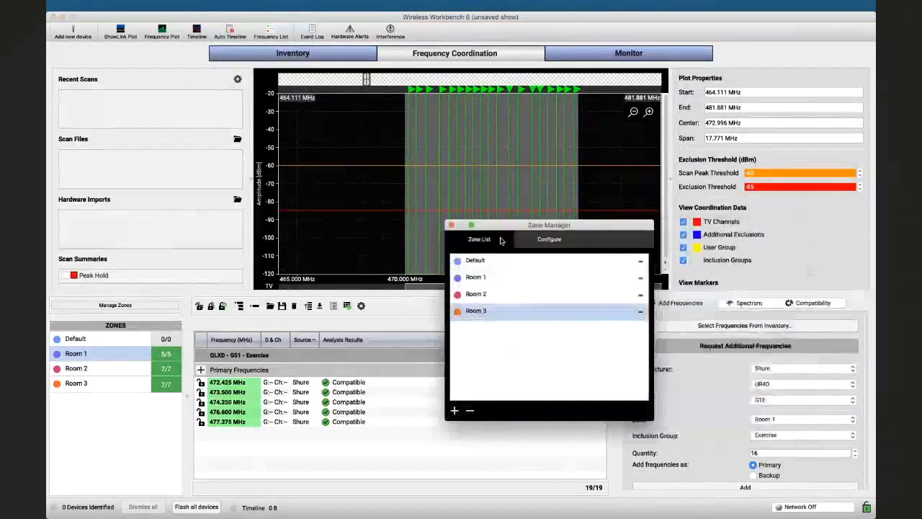
left_click(476, 278)
left_click(475, 280)
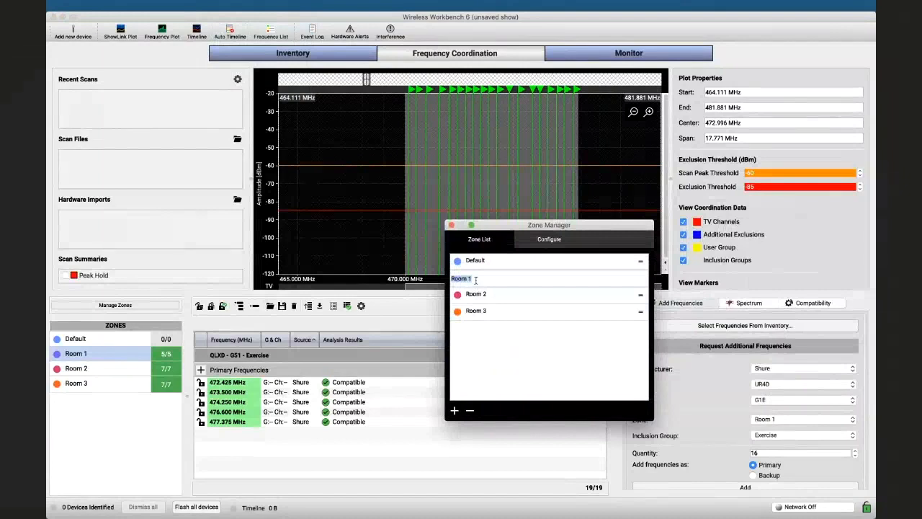
type("Act1")
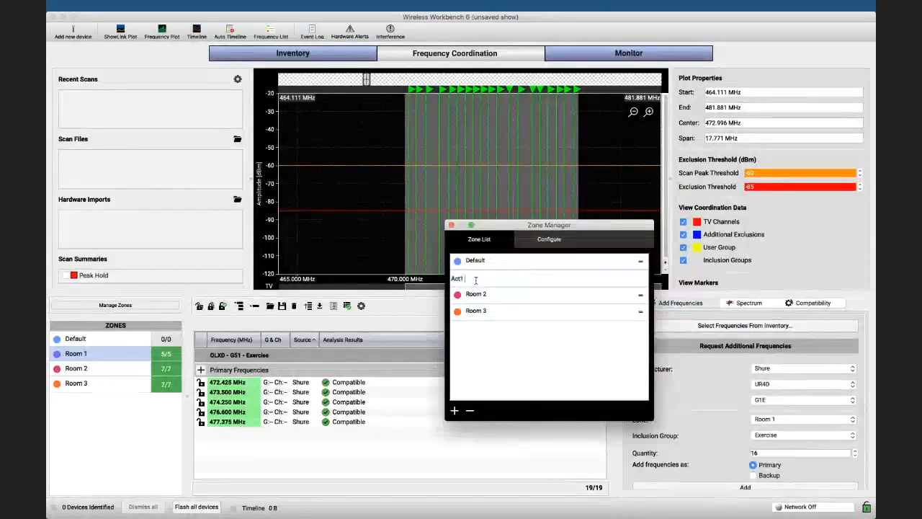
left_click(474, 296)
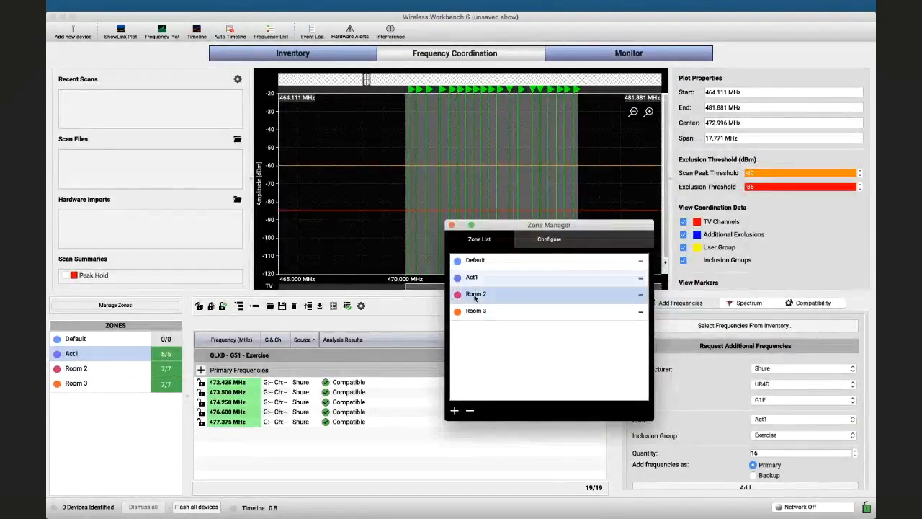
left_click(474, 296)
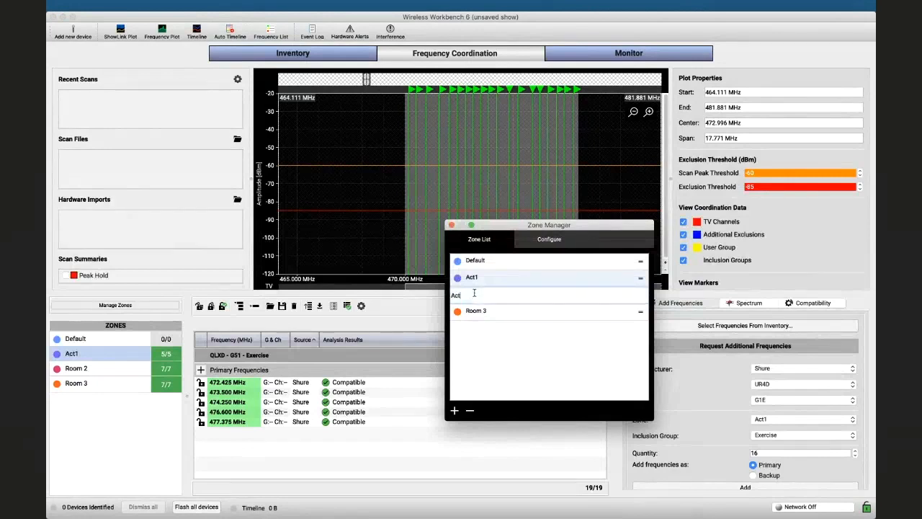
type("Act2")
left_click(470, 311)
left_click(471, 311)
type("Act")
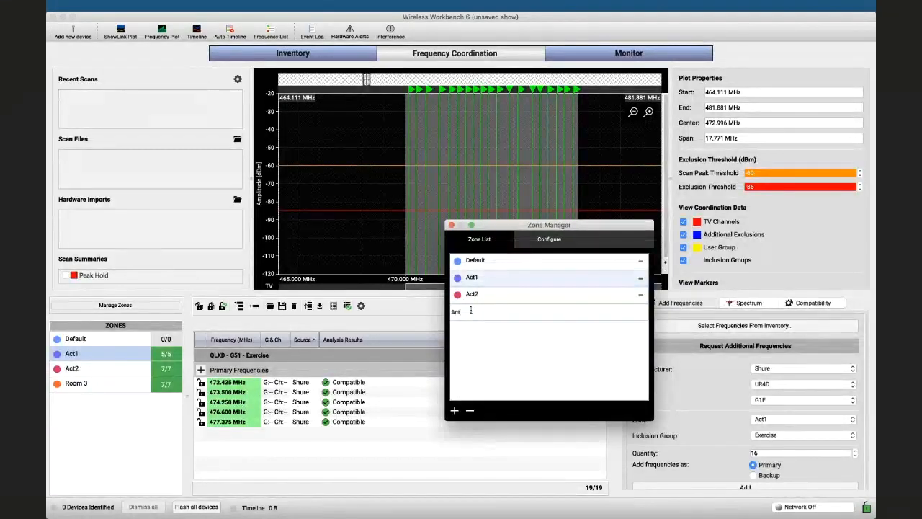
type("3")
key("Return")
Add a new zone named Act4 to the zone list.
left_click(454, 410)
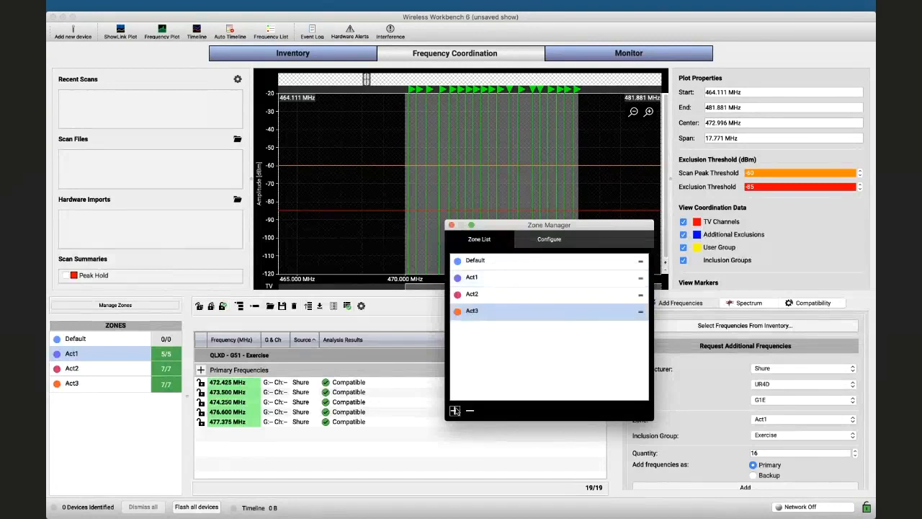
type("Ac")
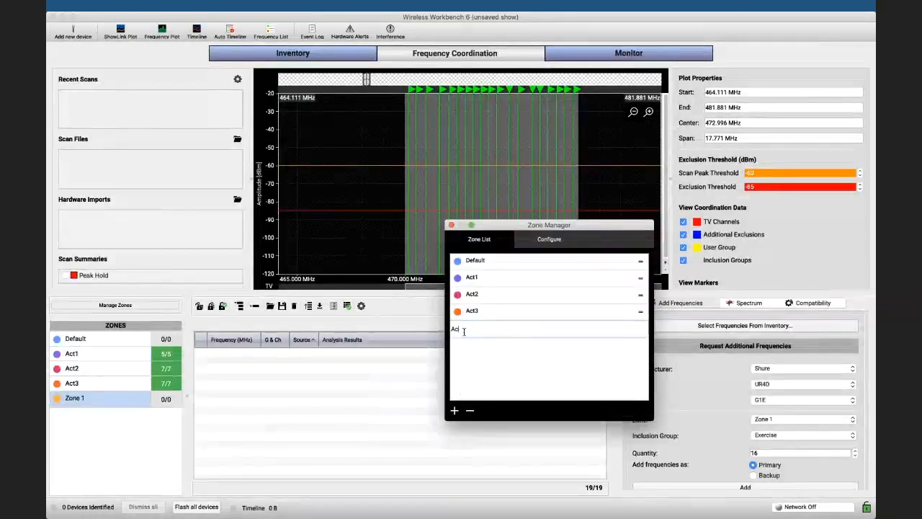
type("t4")
key("Return")
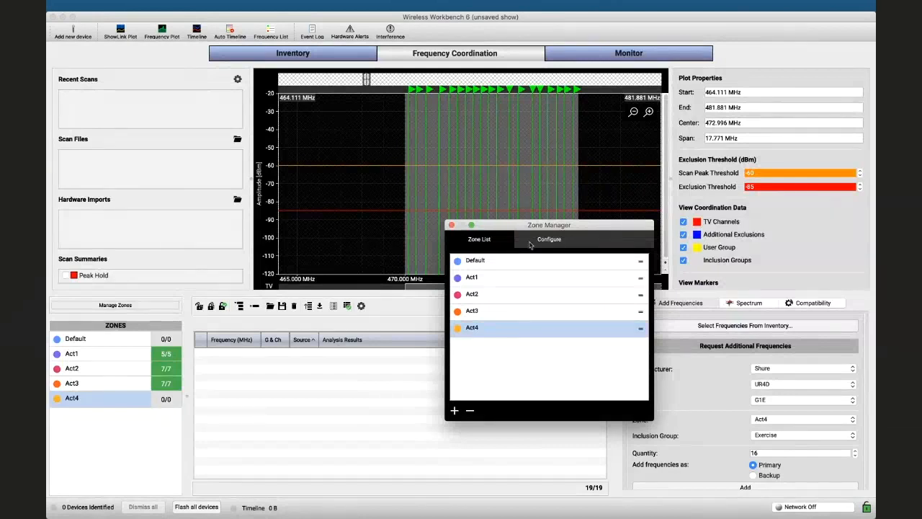
Configure the zones to respect intermodulation products only between consecutive acts: Act1 with Act2, Act2 with Act3, and Act3 with Act4.
left_click(540, 241)
left_click(612, 353)
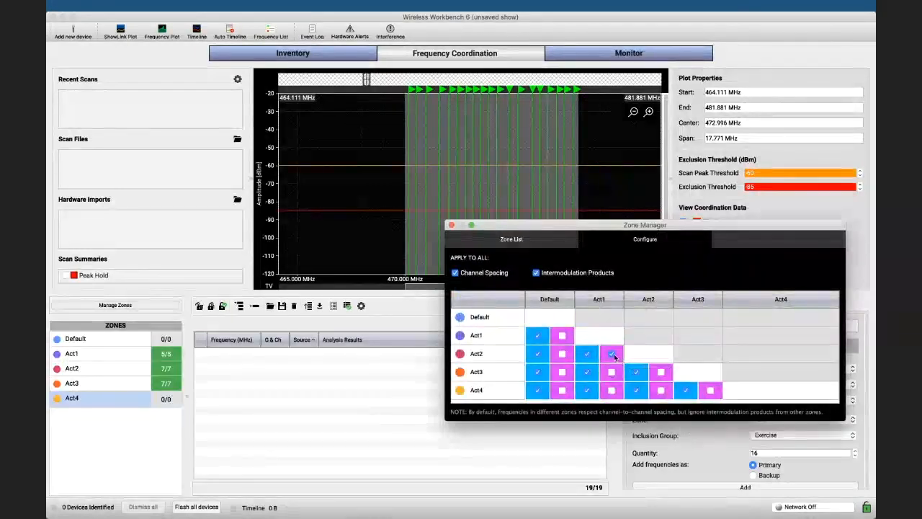
left_click(612, 353)
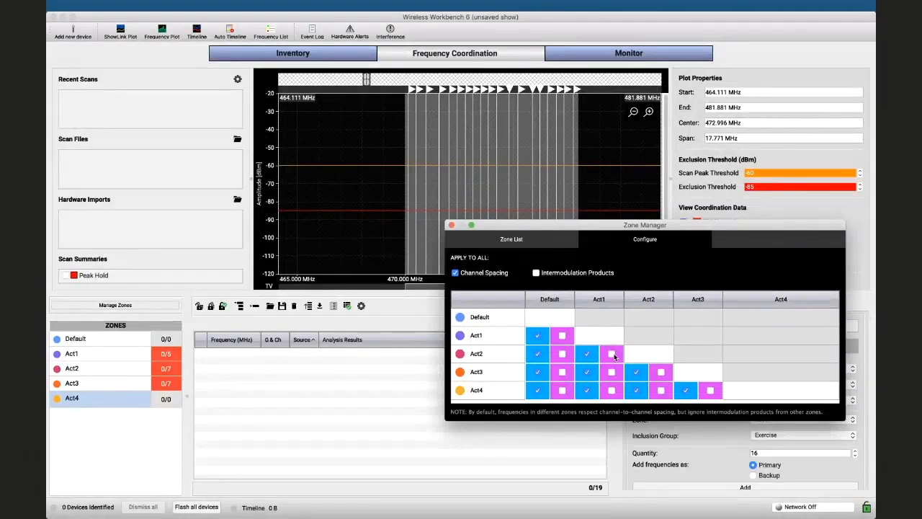
left_click(612, 354)
left_click(661, 373)
left_click(711, 391)
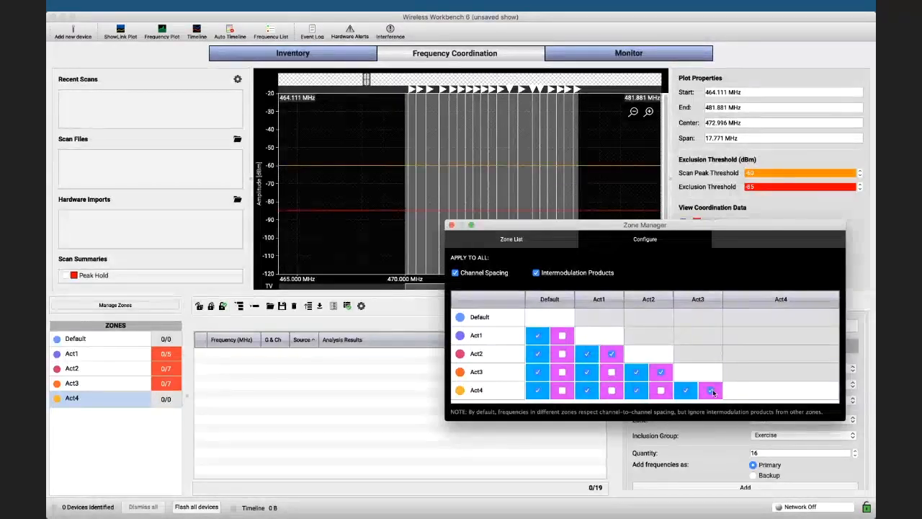